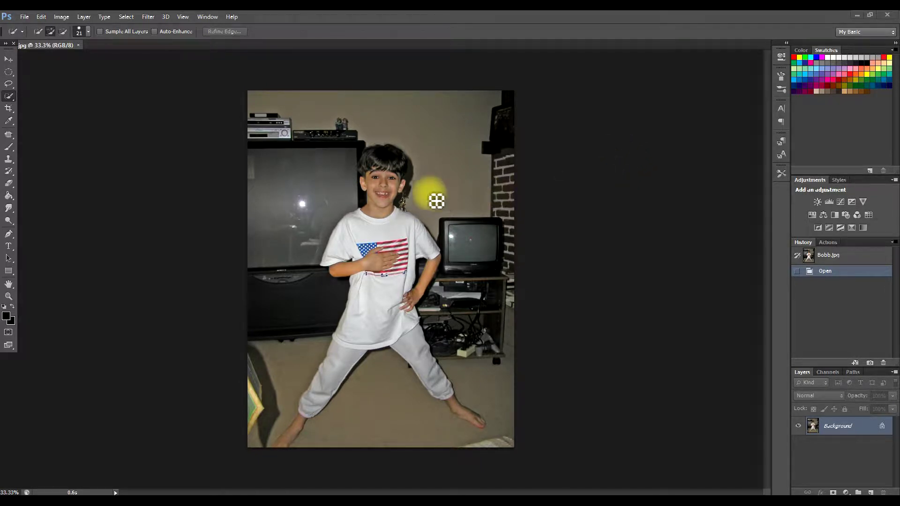
- Duplicate the Background layer and hide the original Background layer
right_click(862, 425)
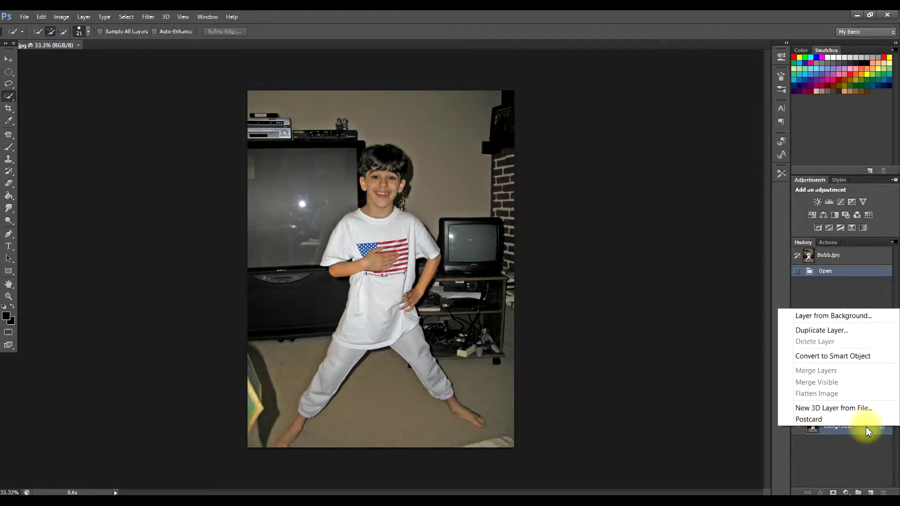
click(839, 330)
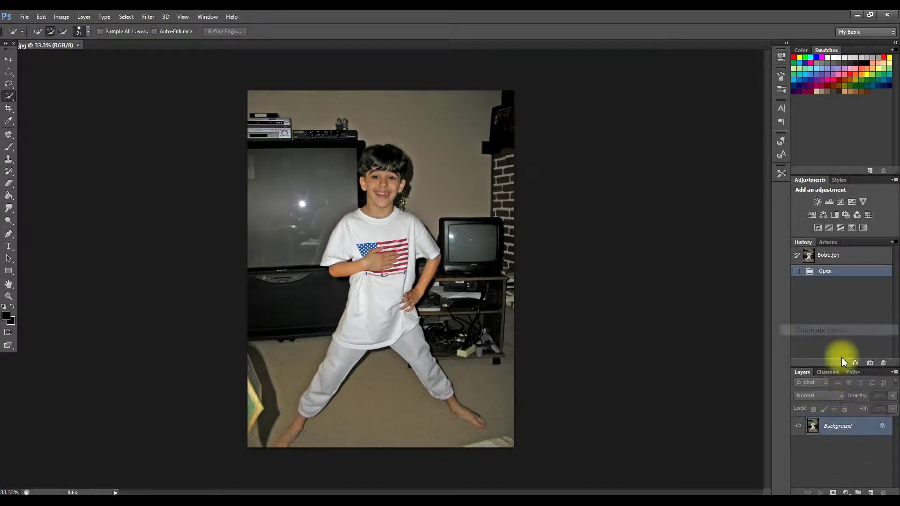
click(530, 165)
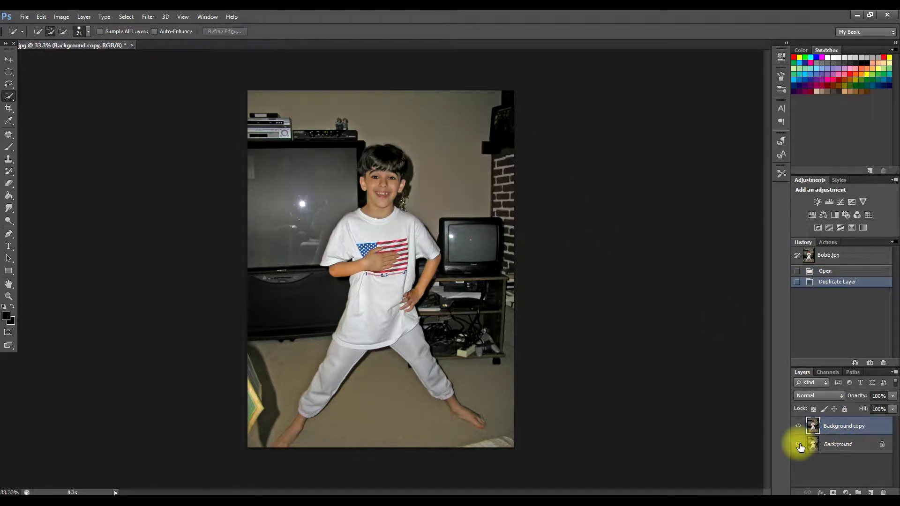
click(799, 445)
- Add a new layer directly above the Background layer, hide the Background copy, and fill the new layer with white using the Paint Bucket
click(844, 449)
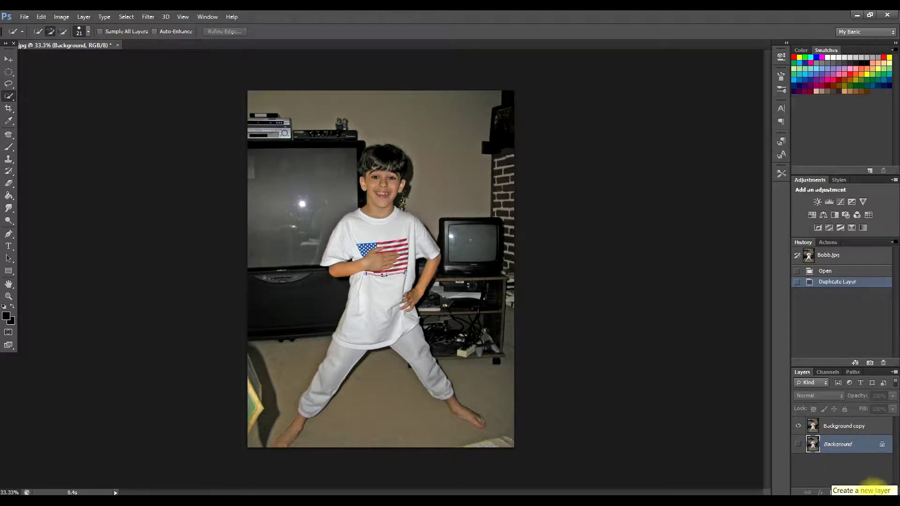
click(871, 491)
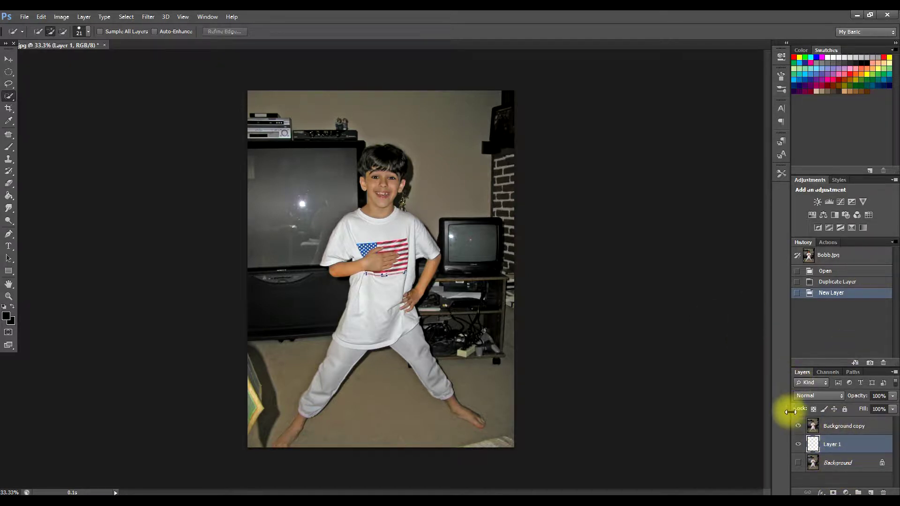
click(799, 427)
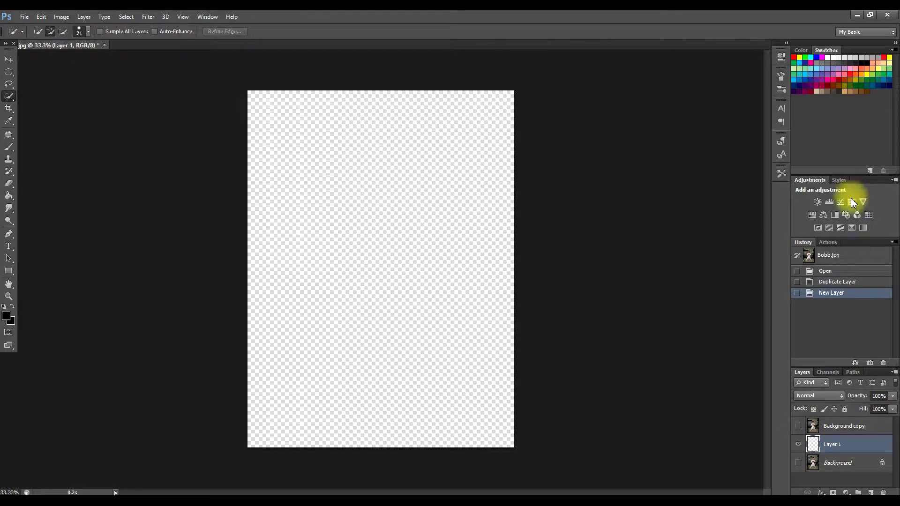
click(828, 57)
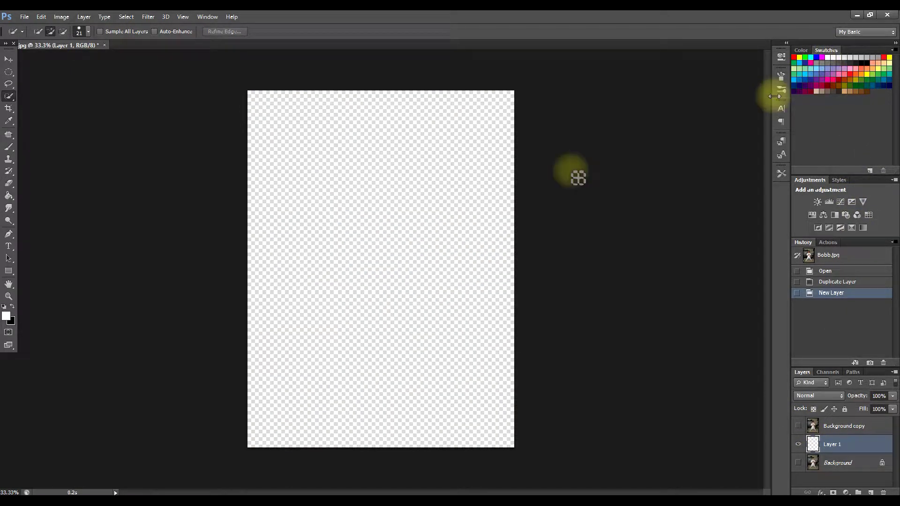
click(9, 196)
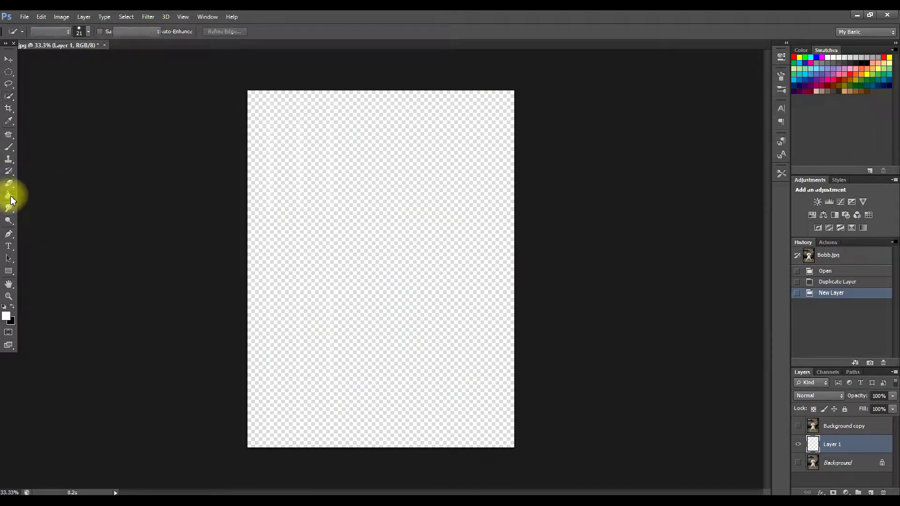
click(378, 192)
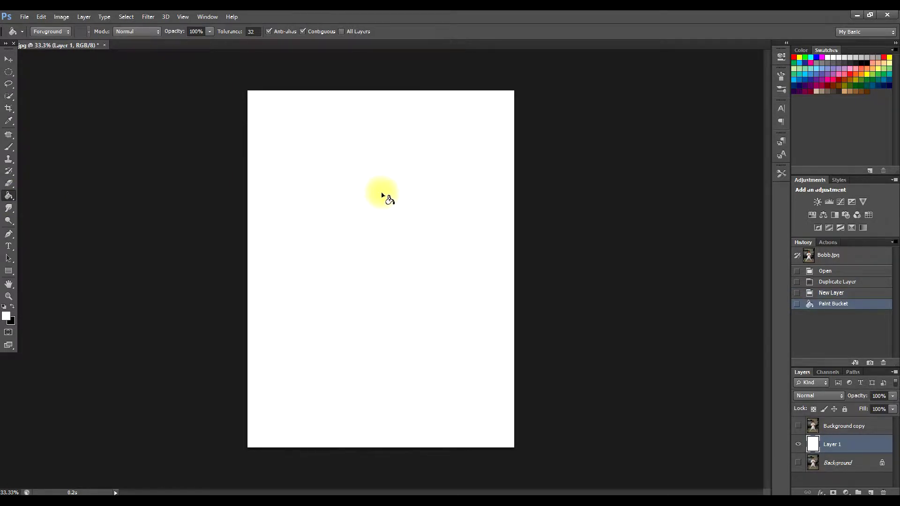
- Hide the white-filled layer, then show the Background copy and make it the active layer
click(798, 444)
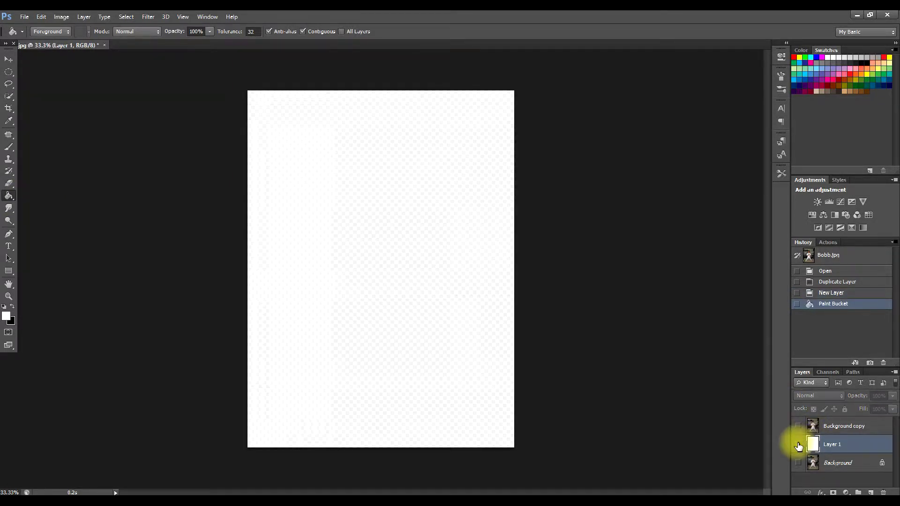
click(798, 426)
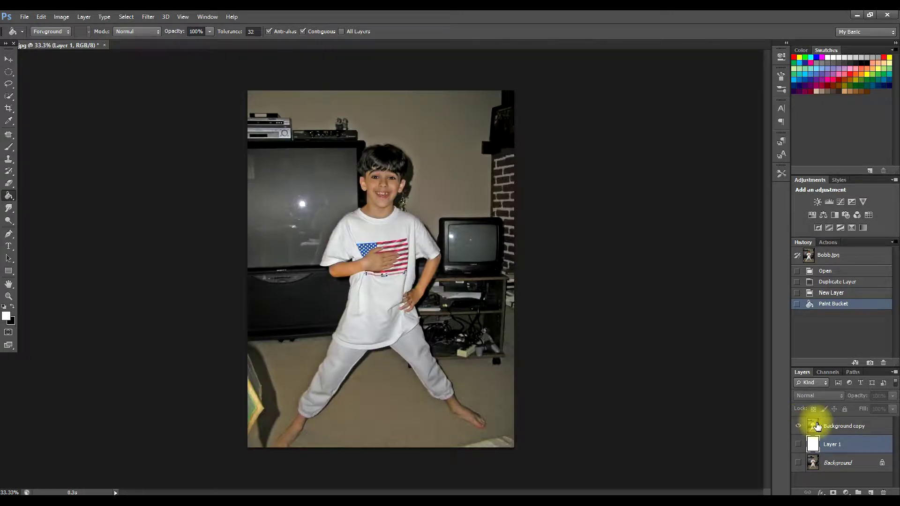
click(839, 426)
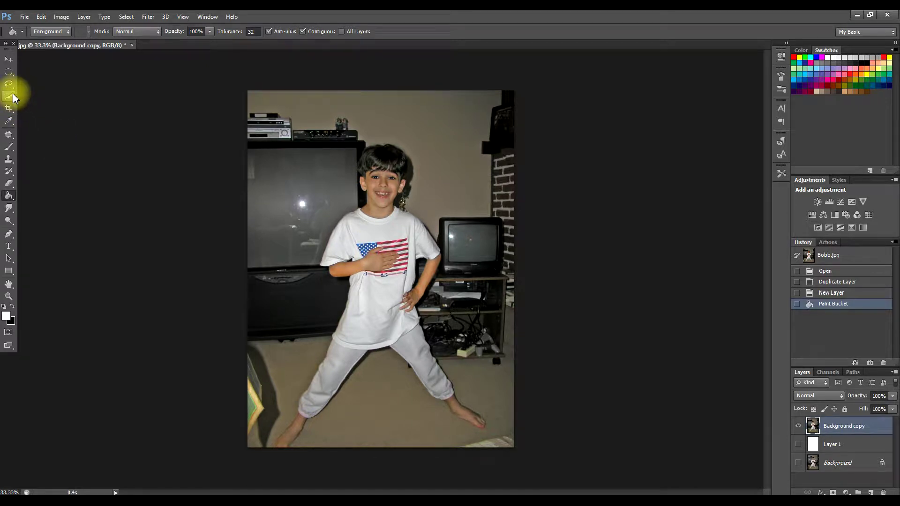
- Select the boy's whole figure from the hair down to both feet with the Quick Selection tool
mouse_move(13, 100)
mouse_down()
mouse_move(10, 92)
mouse_move(47, 94)
mouse_up()
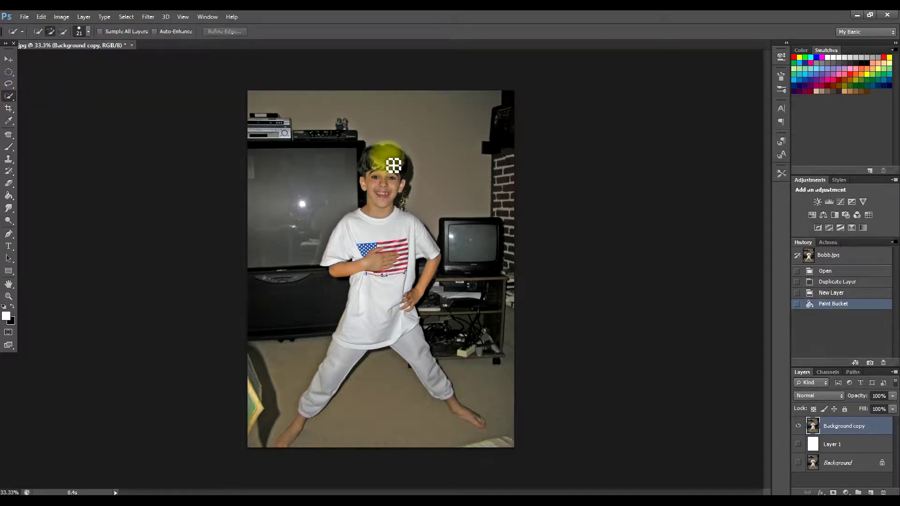
mouse_move(390, 177)
mouse_down()
mouse_move(384, 156)
mouse_move(398, 161)
mouse_move(396, 193)
mouse_up()
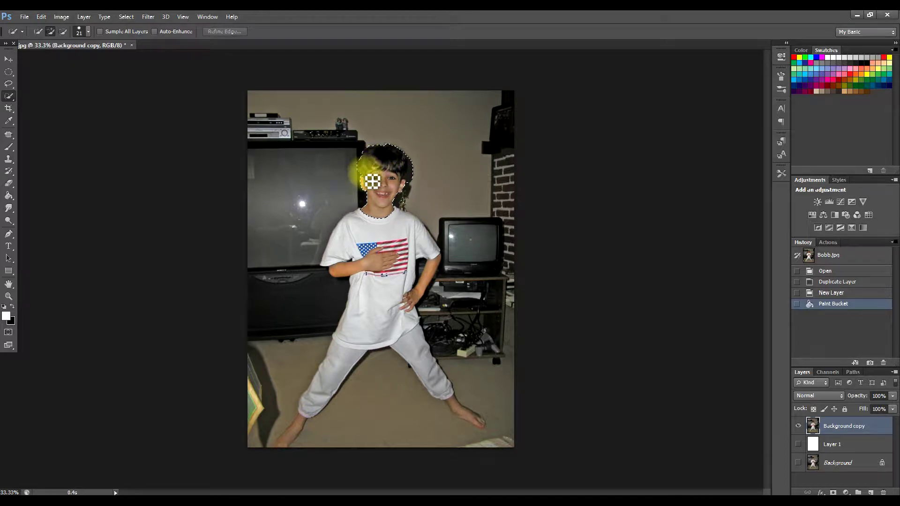
drag(384, 225, 378, 271)
drag(435, 251, 439, 277)
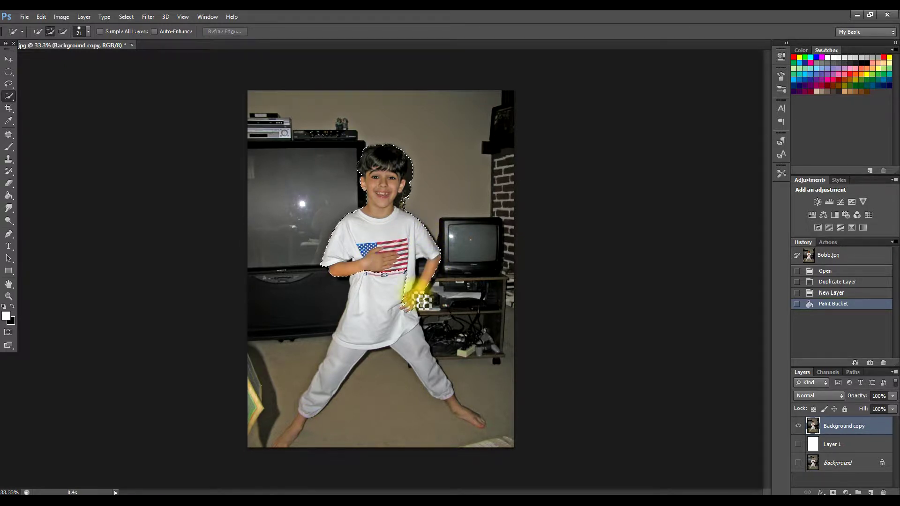
mouse_move(381, 259)
mouse_down()
mouse_move(393, 281)
mouse_move(376, 297)
mouse_move(373, 319)
mouse_move(291, 448)
mouse_up()
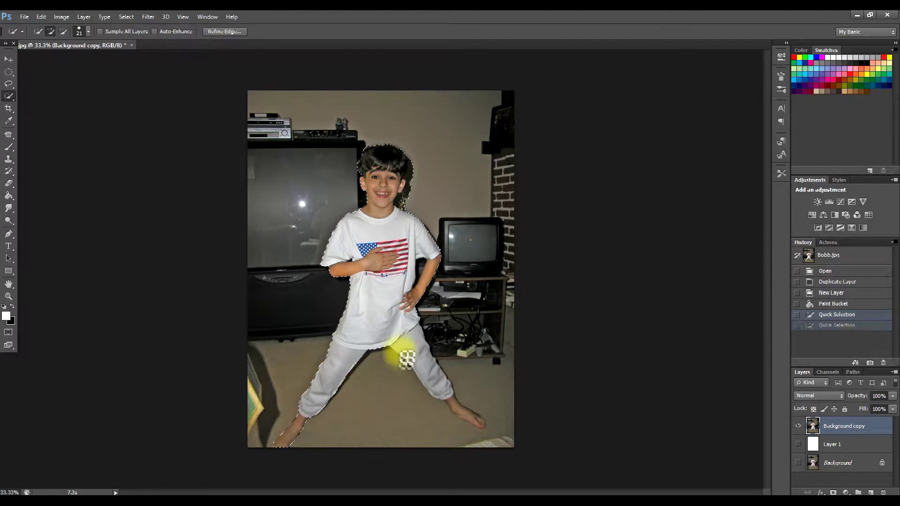
mouse_move(427, 354)
mouse_down()
mouse_move(462, 416)
mouse_move(484, 424)
mouse_up()
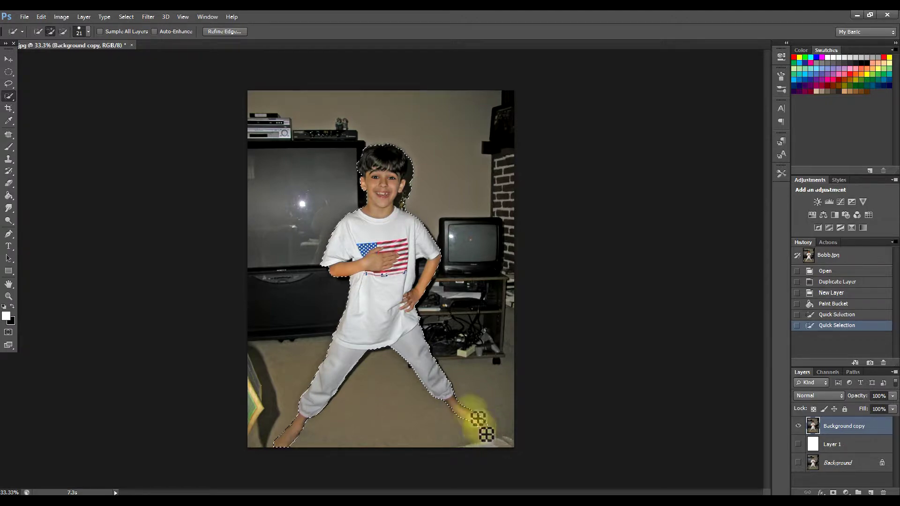
- Subtract the wall shadow and the gold ornament beside the boy's head and shoulder from the selection
click(424, 174)
scroll(424, 175, up, 6)
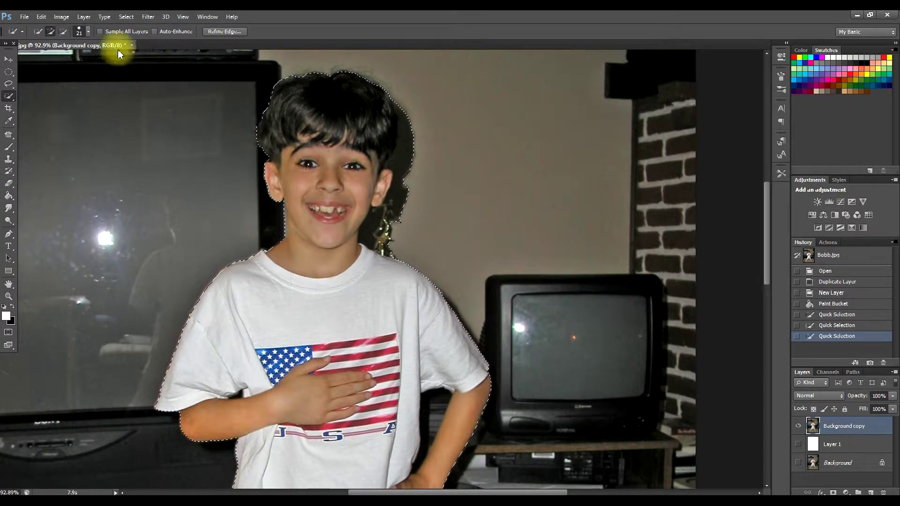
click(63, 32)
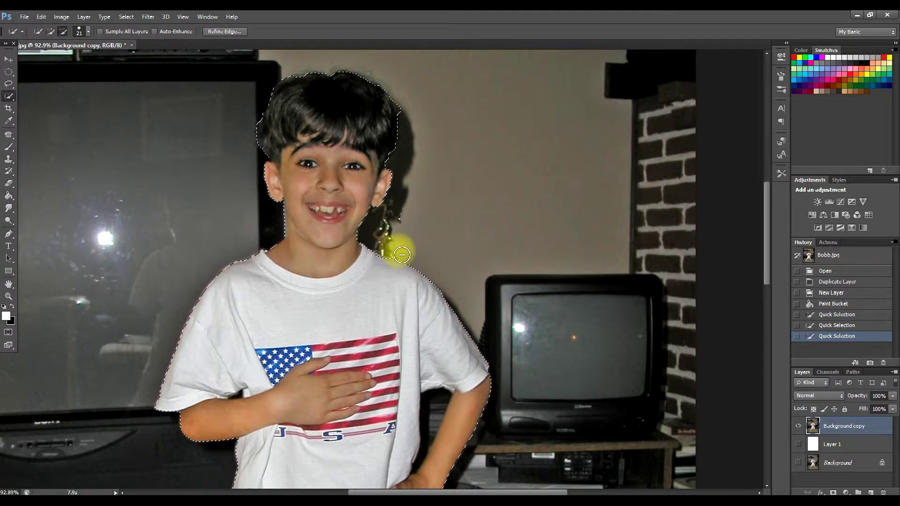
drag(402, 254, 398, 237)
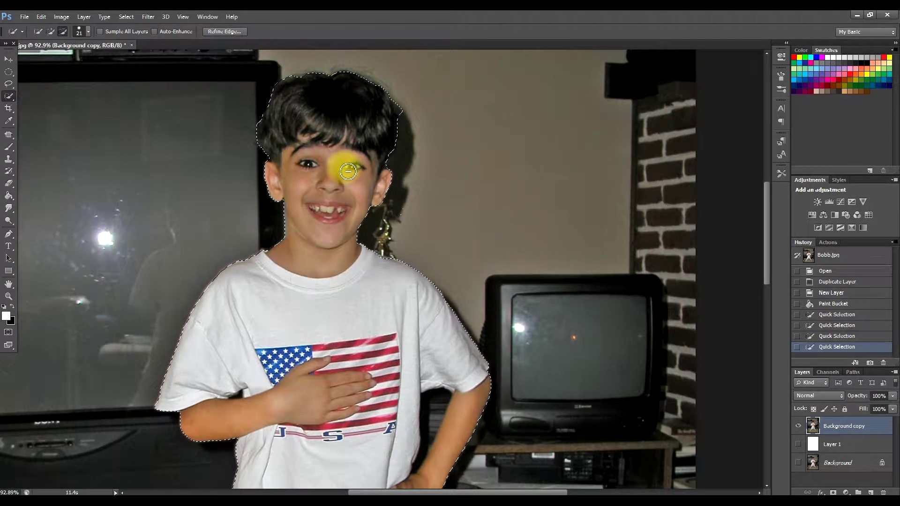
- Subtract the remaining background areas beside the boy's neck and below his ears from the selection
scroll(322, 198, down, 3)
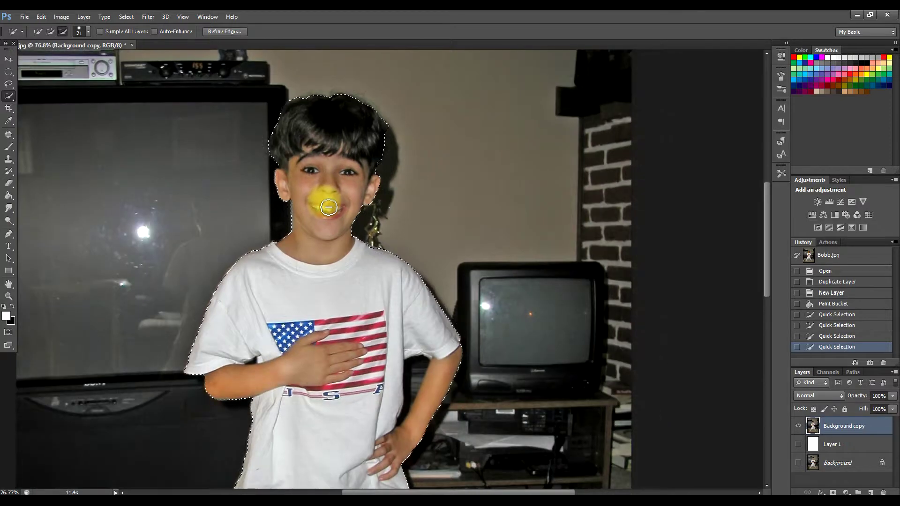
scroll(309, 210, up, 4)
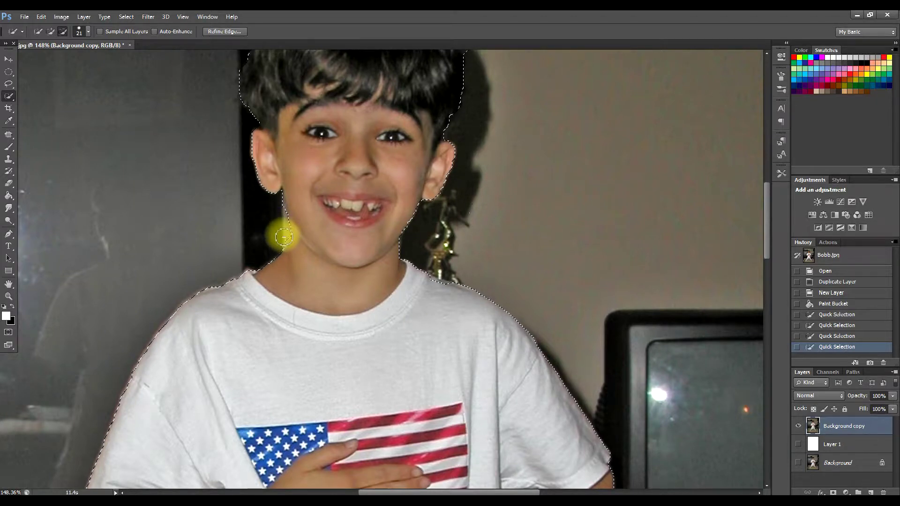
scroll(283, 242, down, 1)
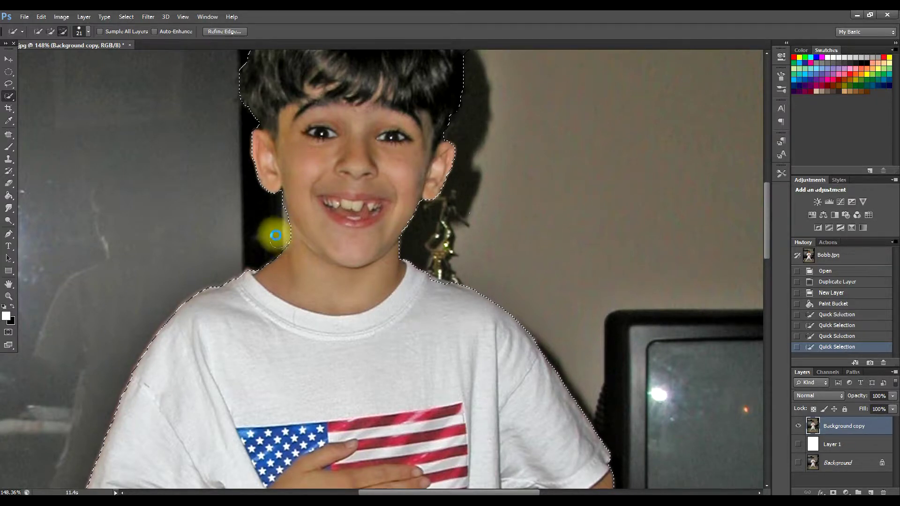
drag(448, 186, 449, 195)
- Invert the selection and delete the room background around the boy on the Background copy layer
scroll(475, 221, down, 4)
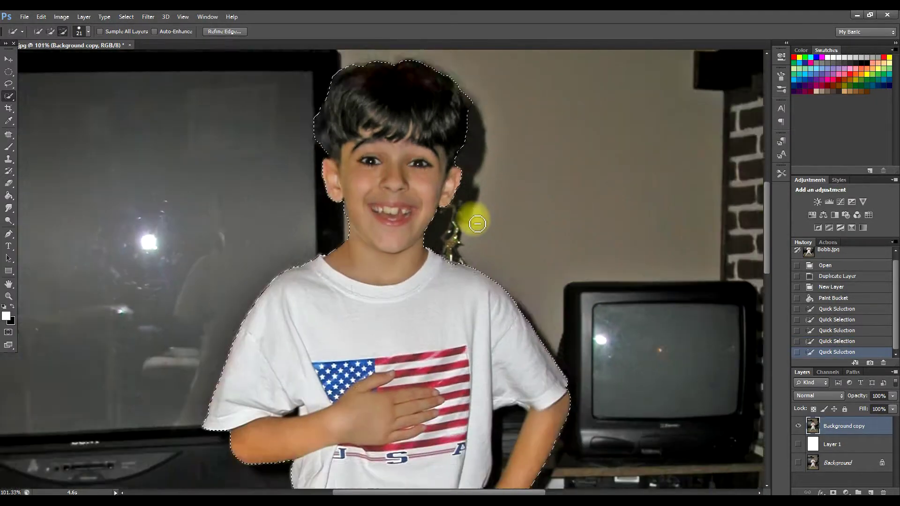
scroll(424, 237, down, 3)
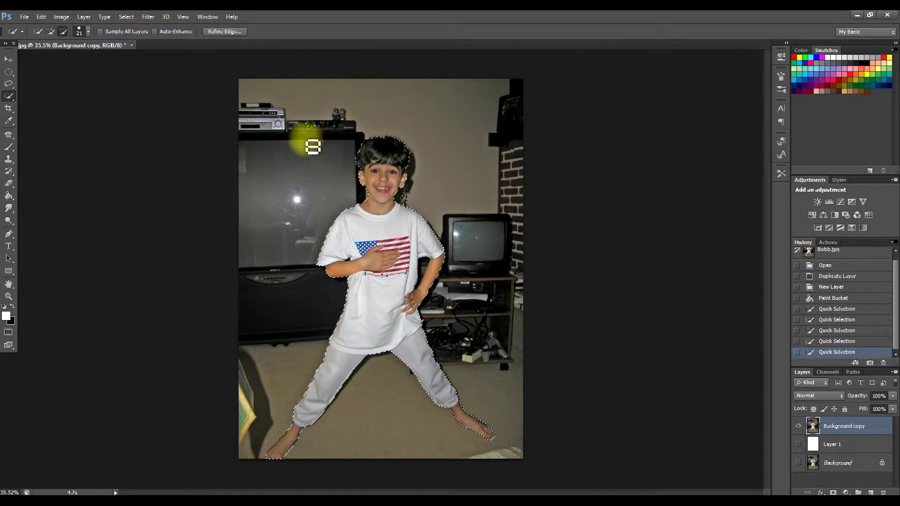
click(126, 18)
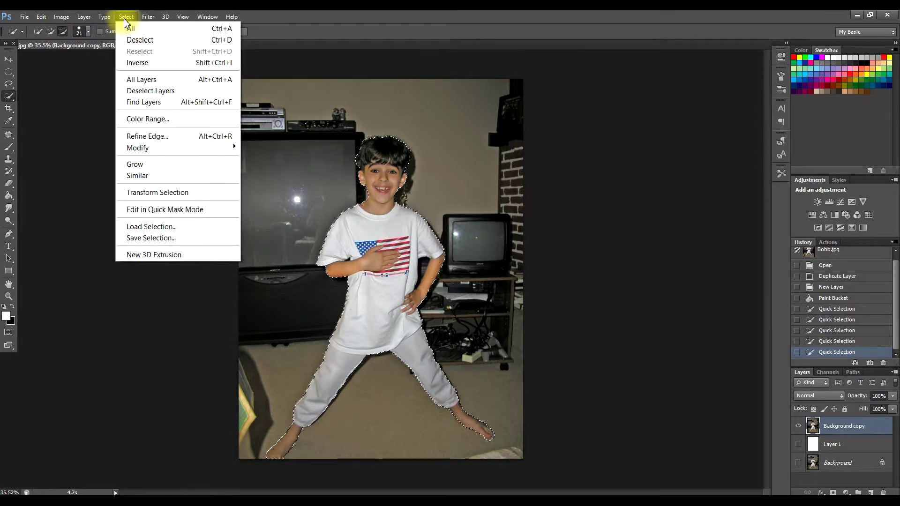
click(141, 63)
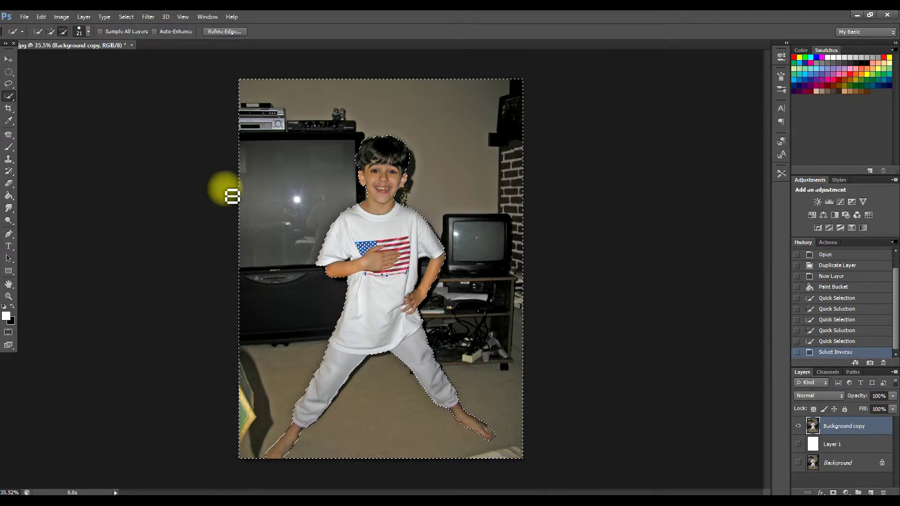
click(85, 18)
mouse_move(231, 17)
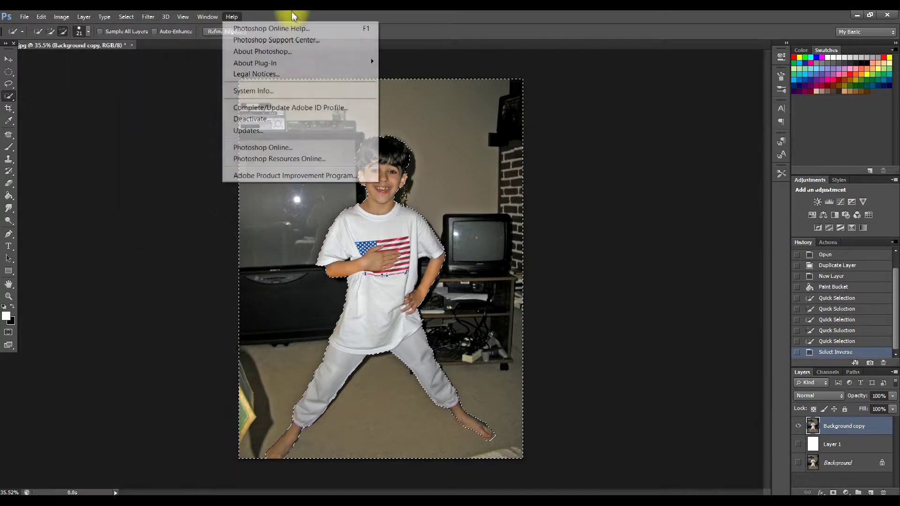
click(374, 18)
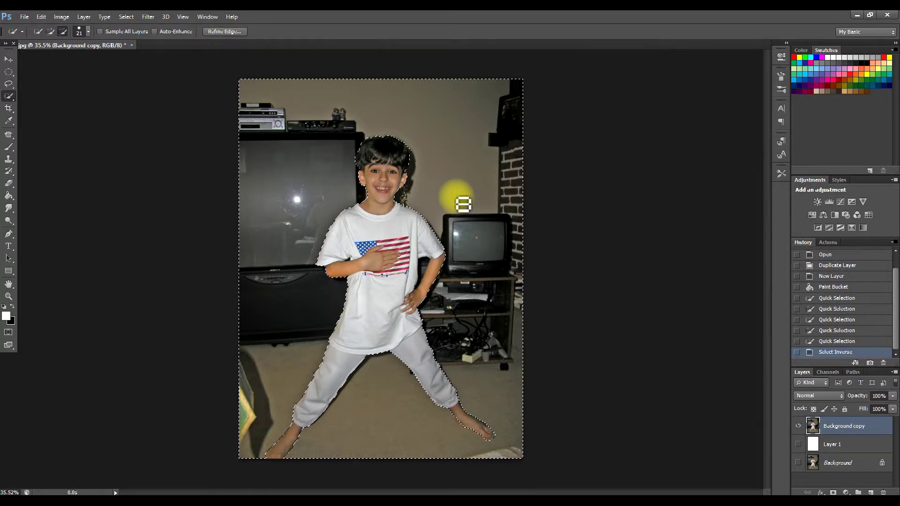
key(Delete)
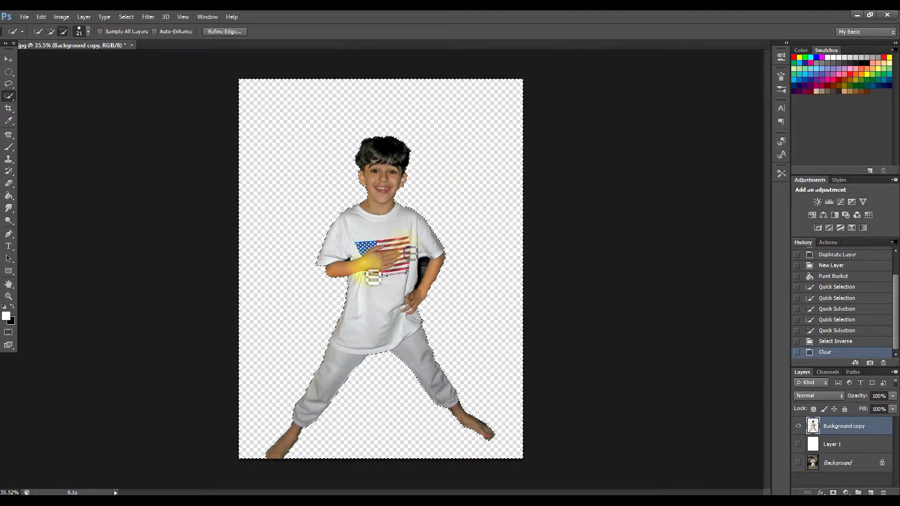
- Select the leftover background between the shirt and the arm resting on the hip, and delete it
scroll(361, 266, up, 3)
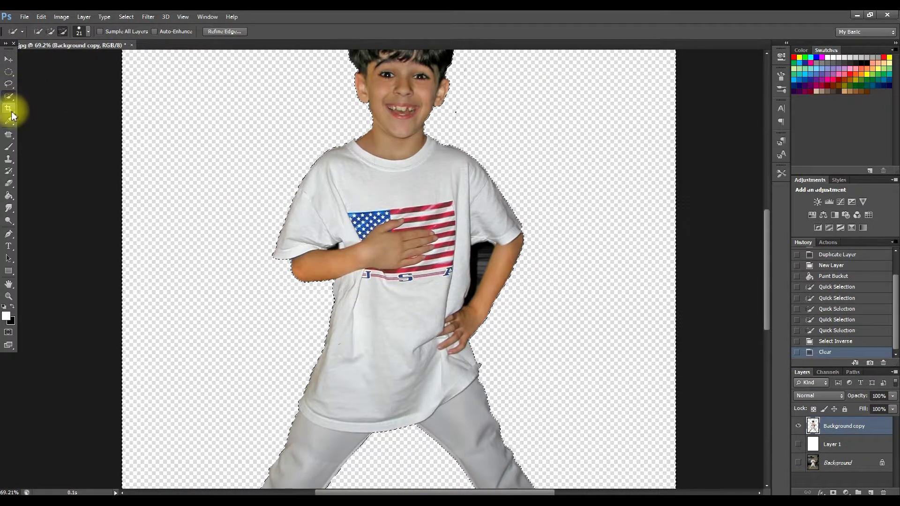
click(52, 32)
mouse_move(512, 287)
mouse_down()
mouse_move(487, 257)
mouse_move(485, 274)
mouse_move(539, 299)
mouse_up()
key(Delete)
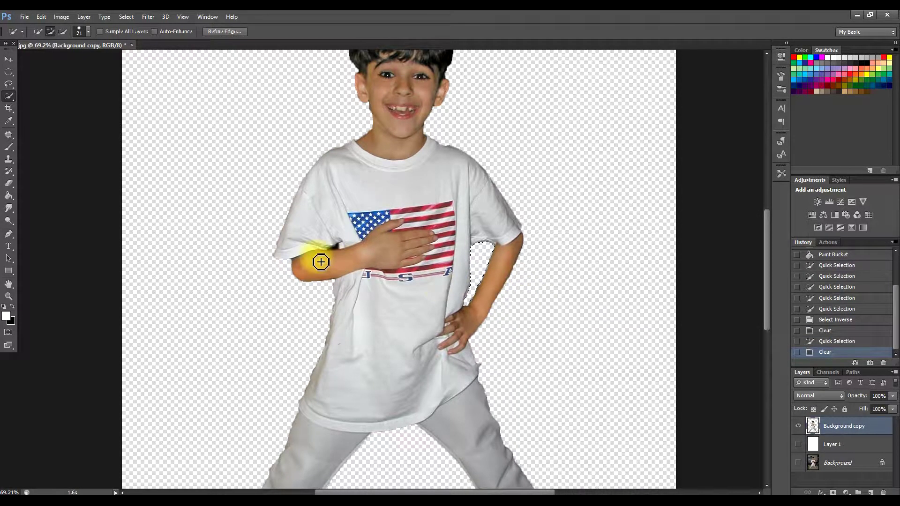
- Select the small dark gap between the sleeve and the forearm held across the chest, and delete it
scroll(292, 313, up, 4)
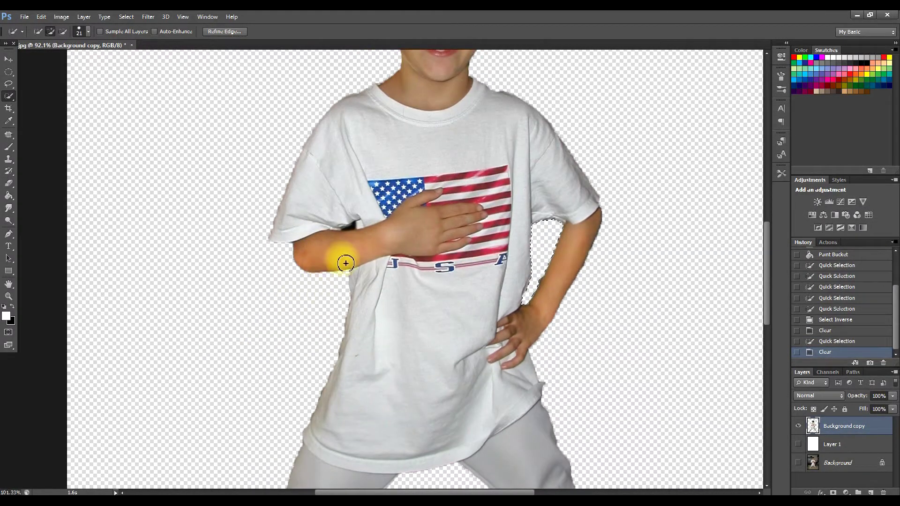
scroll(354, 255, up, 4)
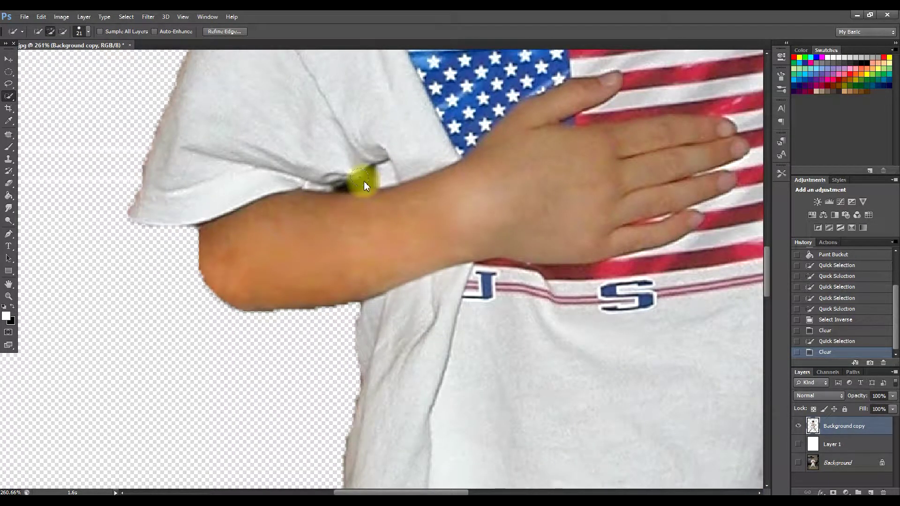
click(364, 185)
key(Delete)
scroll(391, 186, down, 6)
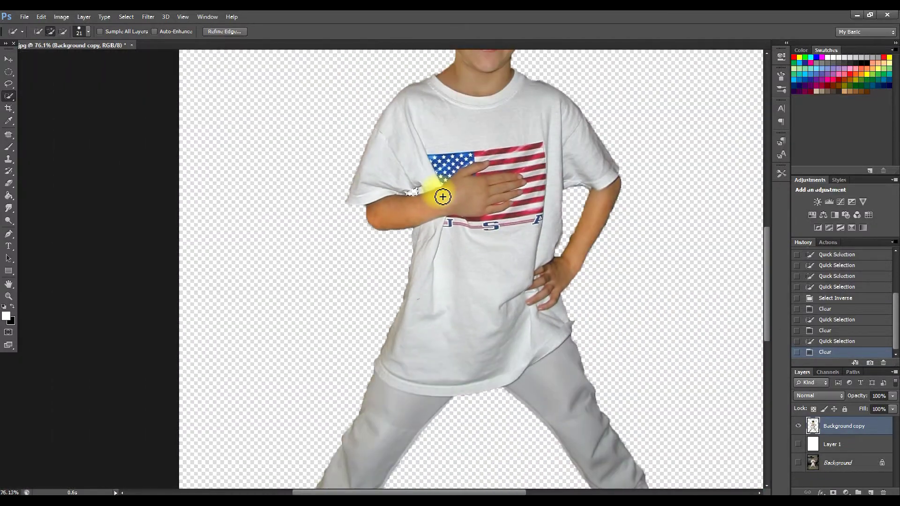
- Clear the selection and make the white Layer 1 visible beneath the cut-out boy
scroll(442, 196, down, 4)
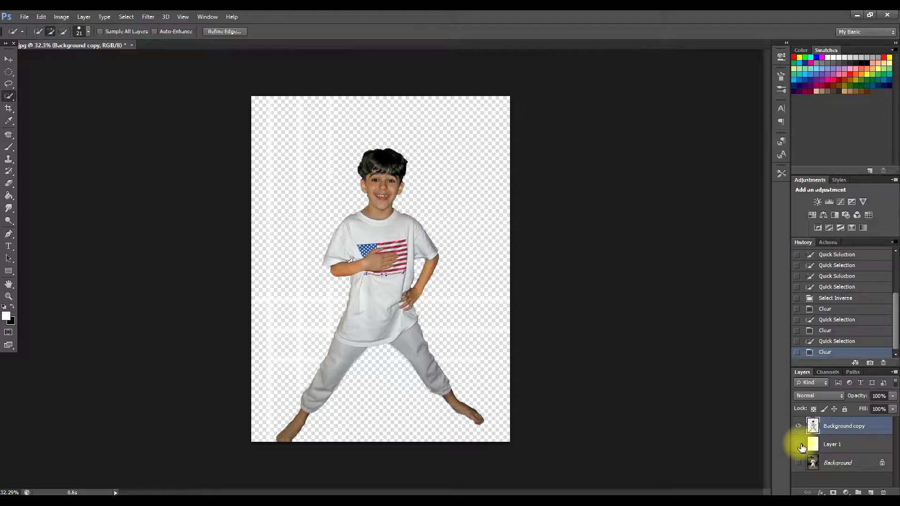
click(8, 83)
click(314, 185)
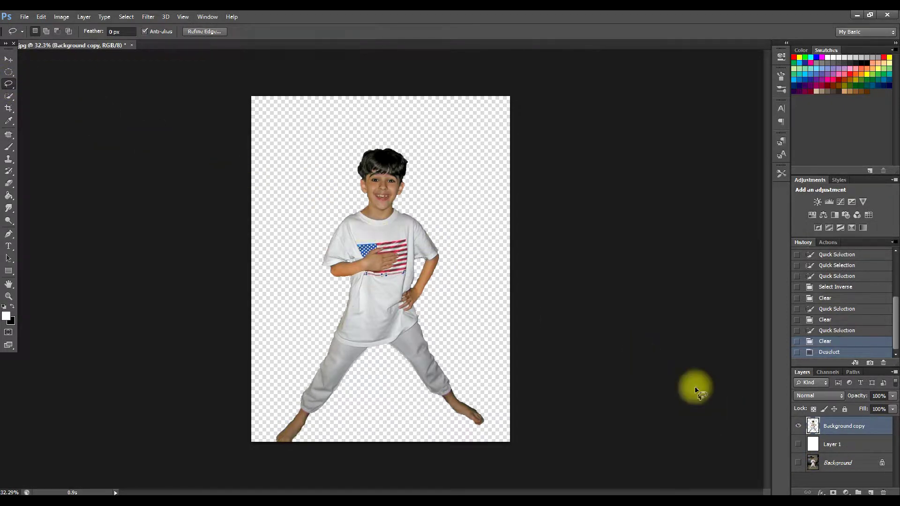
click(803, 448)
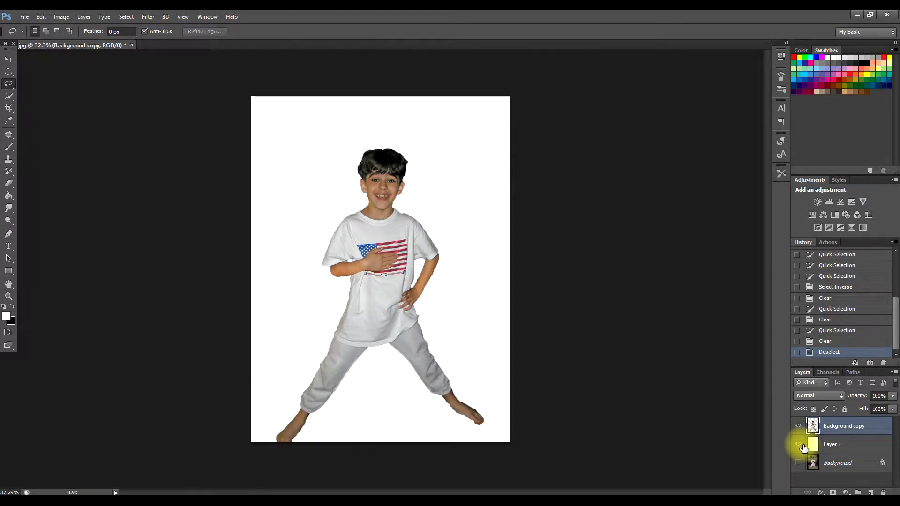
- Erase the stray specks in the white area beside the boy's head and neck on the Background copy layer
scroll(469, 186, up, 2)
scroll(469, 187, up, 3)
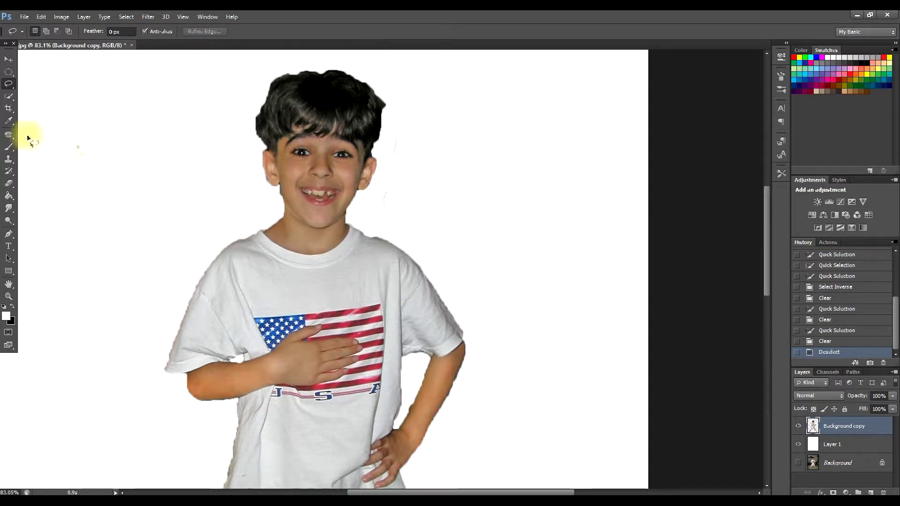
click(9, 184)
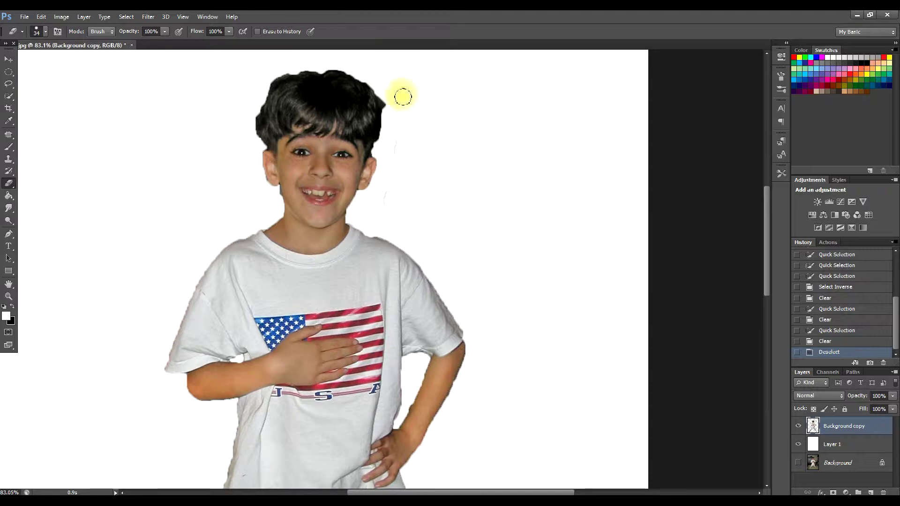
mouse_move(394, 178)
mouse_down()
mouse_move(385, 214)
mouse_move(502, 253)
mouse_up()
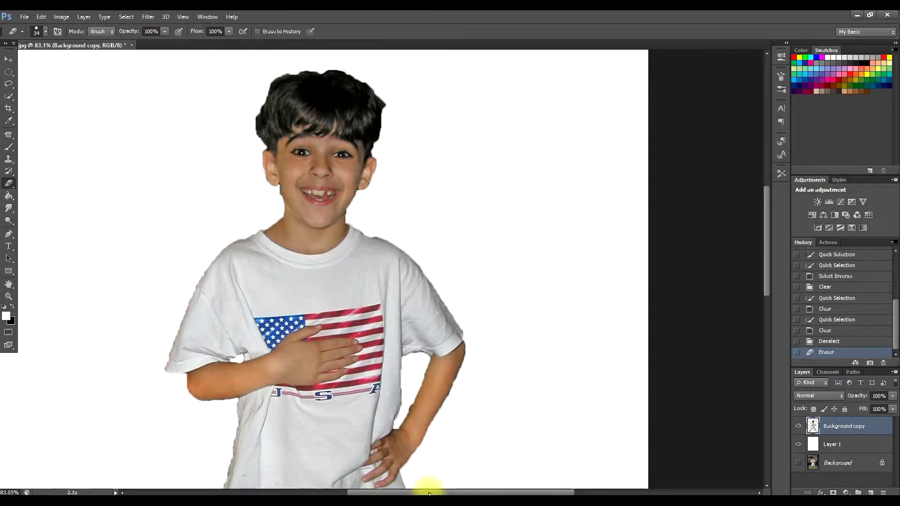
- Reduce the eraser to 9 px and clean the rough edges along both sides of the arm resting on the hip
scroll(468, 428, up, 3)
right_click(456, 417)
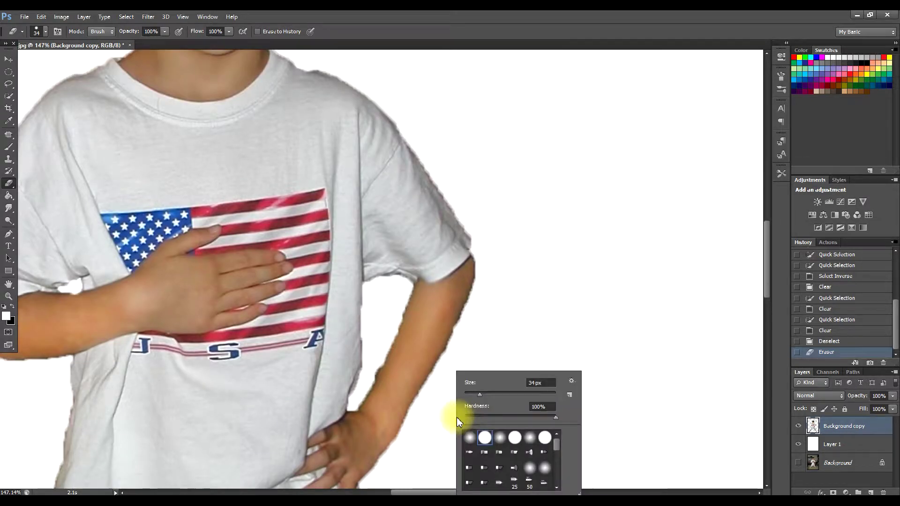
drag(480, 395, 460, 394)
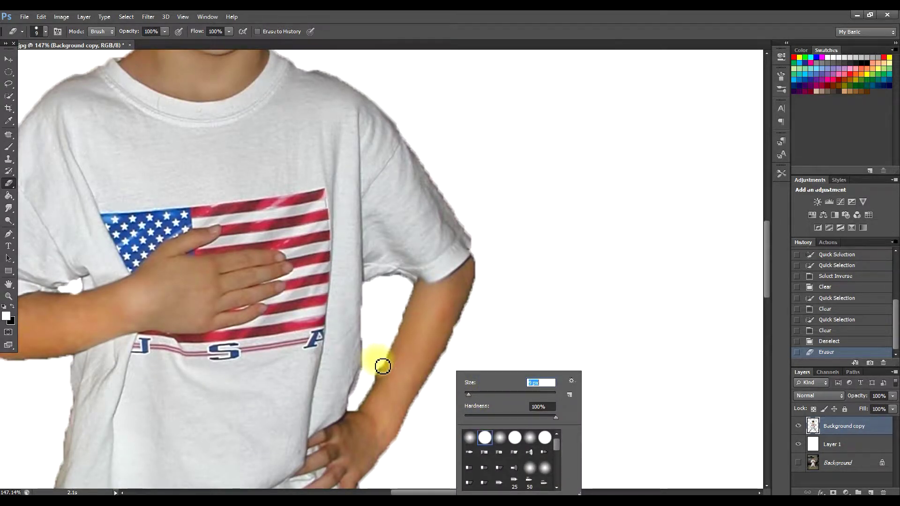
click(382, 371)
mouse_move(380, 387)
mouse_down()
mouse_move(371, 395)
mouse_move(368, 375)
mouse_move(363, 388)
mouse_move(474, 336)
mouse_move(454, 356)
mouse_up()
click(452, 359)
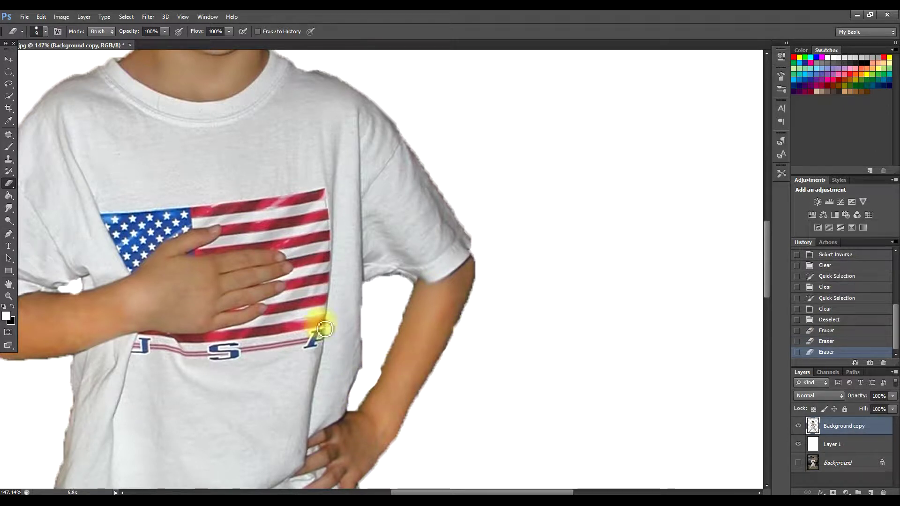
- Enlarge the eraser to 53 px and smooth the outline of the boy's hair by erasing the protruding bits on both sides
scroll(96, 173, down, 4)
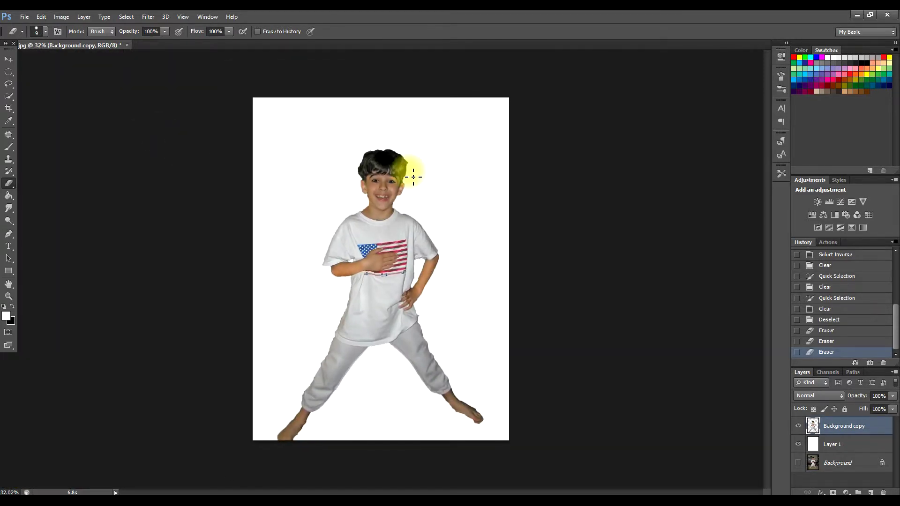
scroll(405, 168, up, 5)
scroll(385, 124, up, 2)
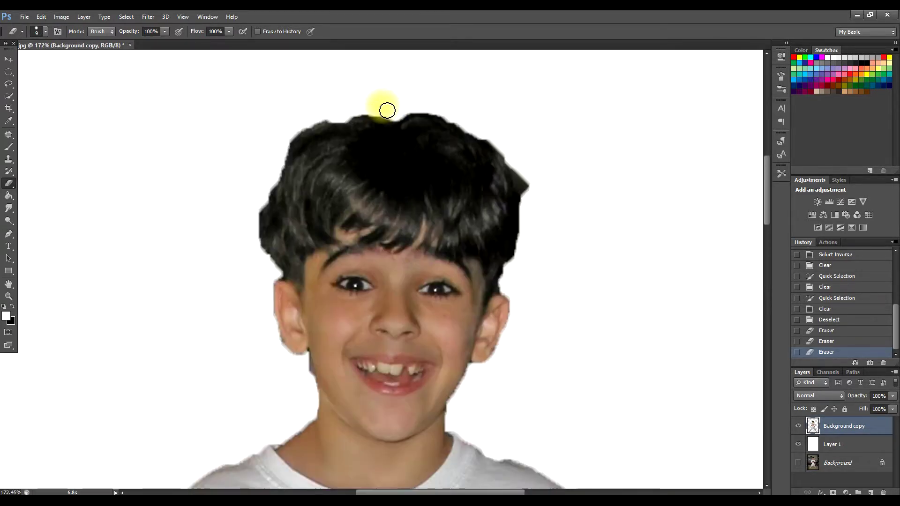
right_click(383, 86)
drag(397, 103, 415, 104)
drag(600, 108, 581, 139)
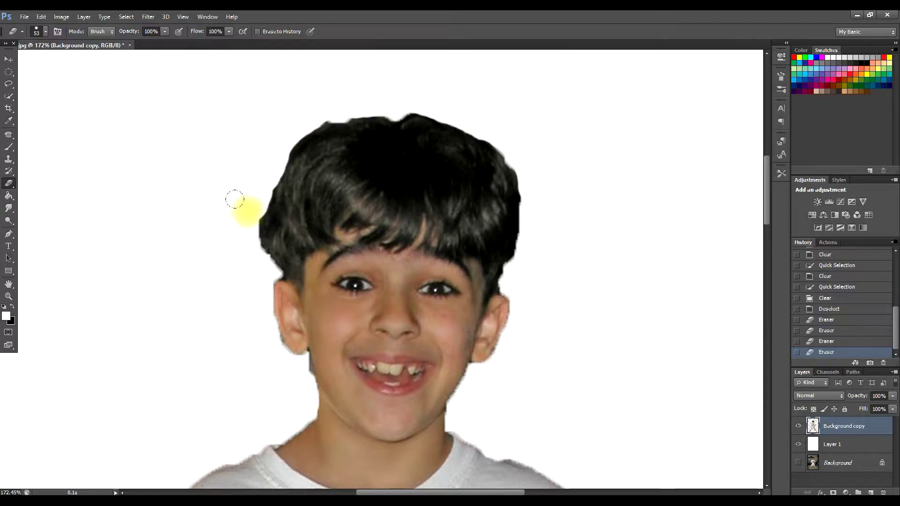
click(228, 241)
click(510, 257)
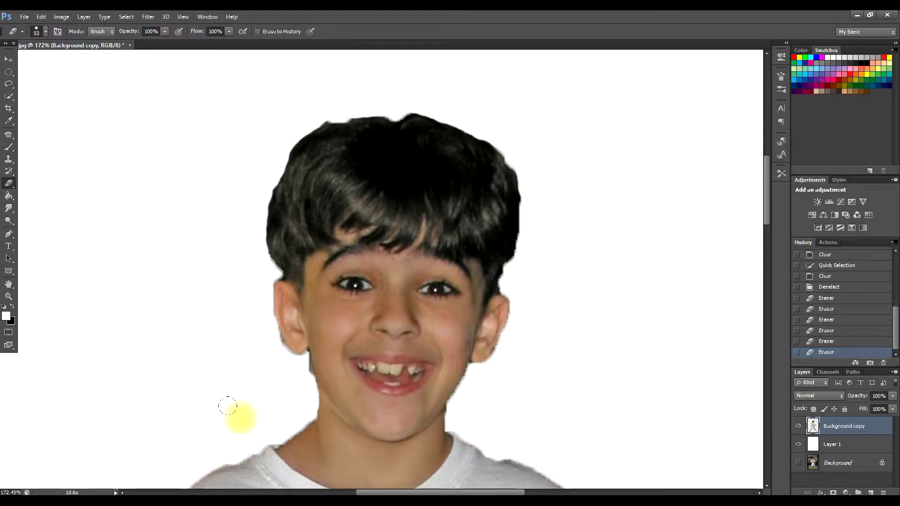
- Set the eraser to 10 px and remove the leftover fringe along the jaw and beneath the ear
scroll(230, 378, up, 3)
right_click(341, 389)
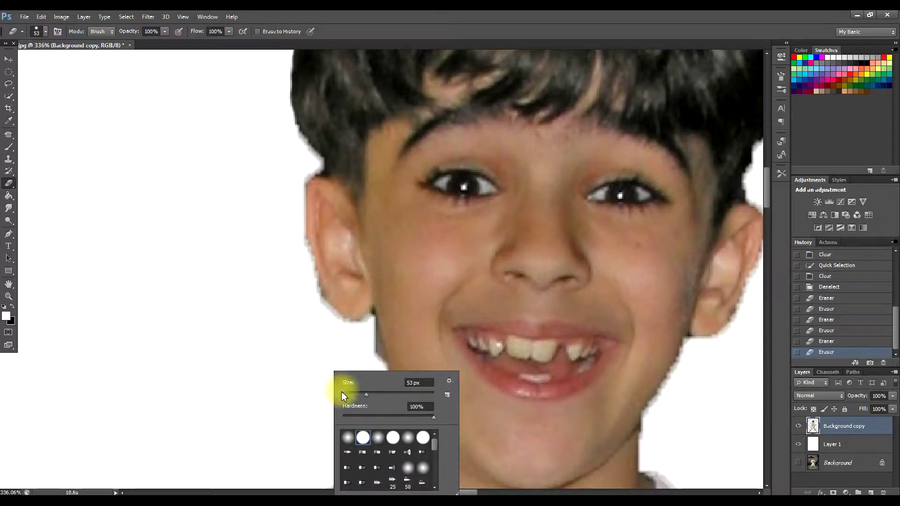
drag(367, 395, 347, 398)
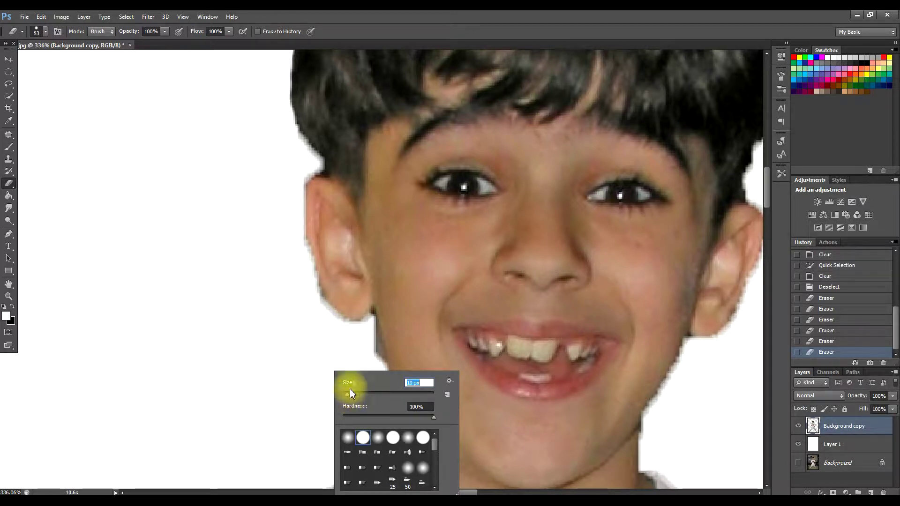
click(372, 360)
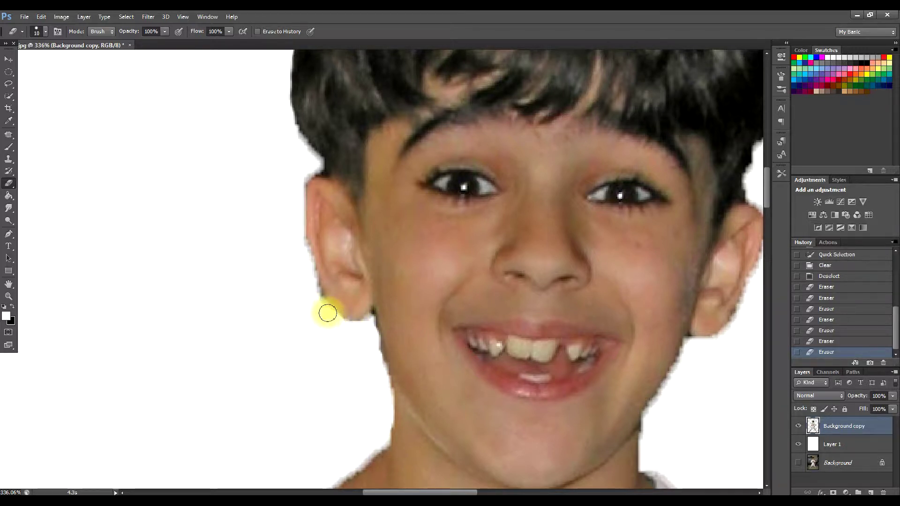
scroll(275, 333, down, 10)
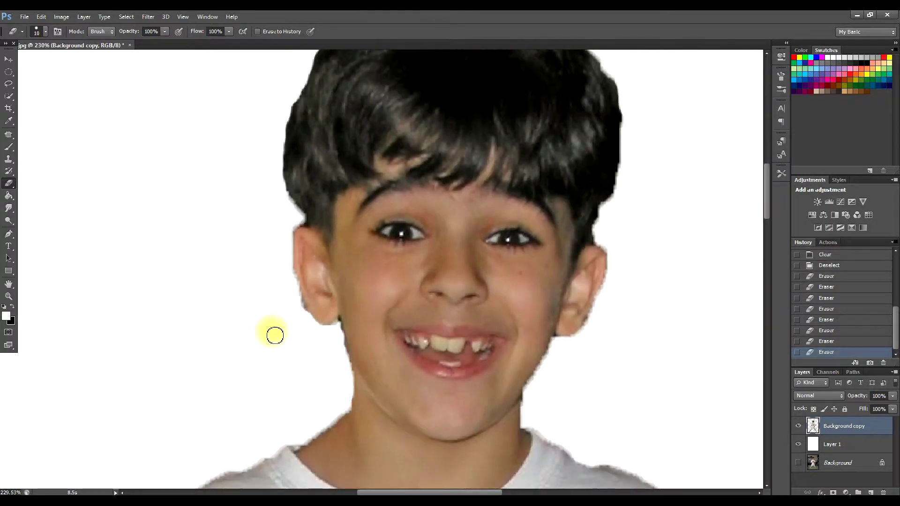
scroll(286, 346, down, 3)
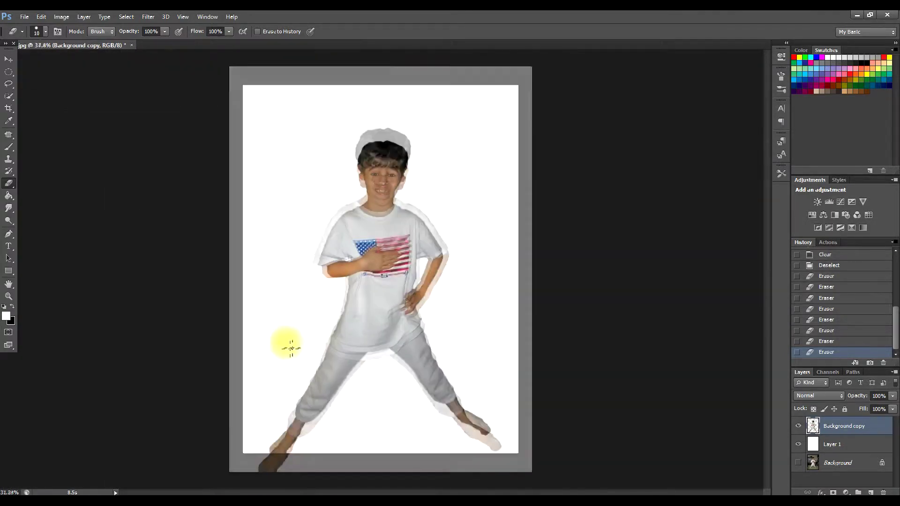
scroll(375, 312, up, 2)
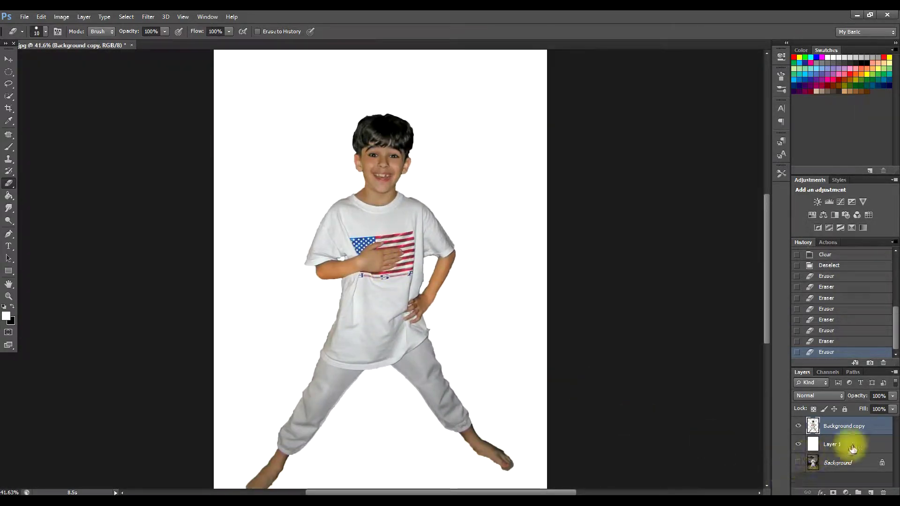
- Fill Layer 1 with black using the Paint Bucket, hiding the Background copy layer during the fill and showing it again
click(857, 448)
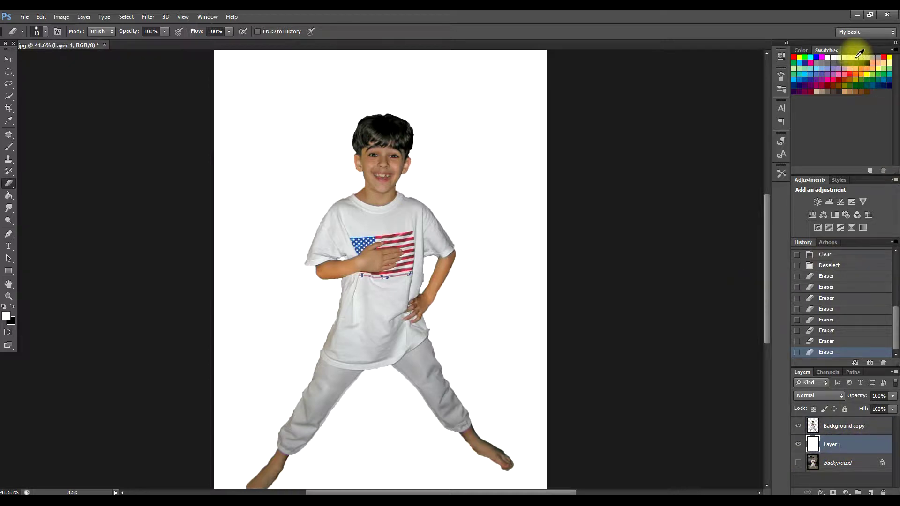
click(872, 62)
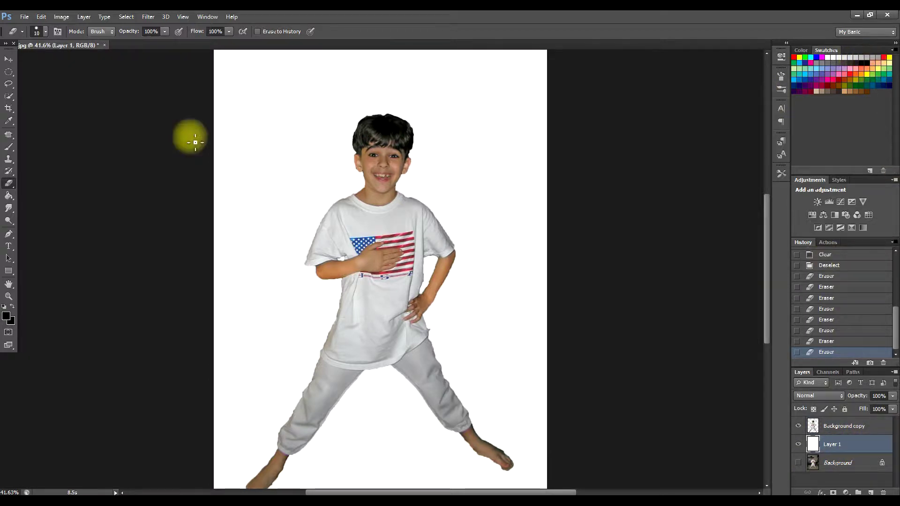
click(8, 196)
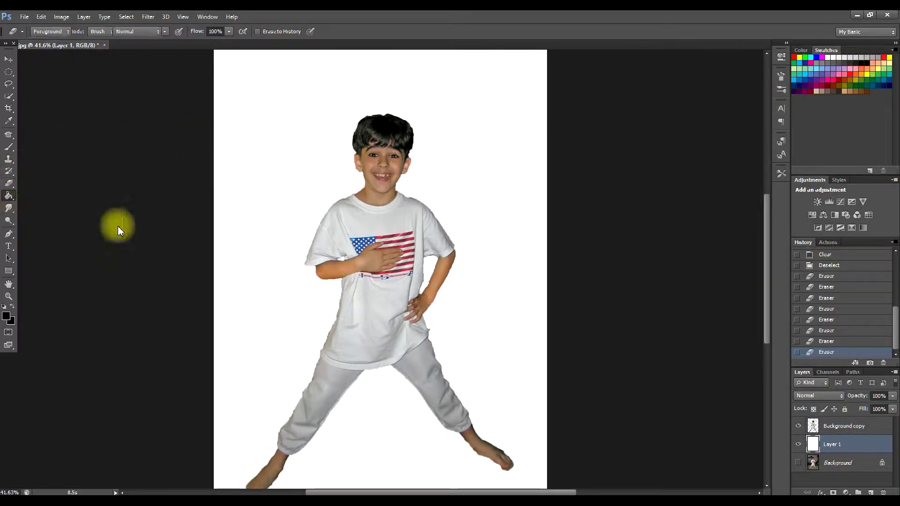
click(798, 427)
click(427, 267)
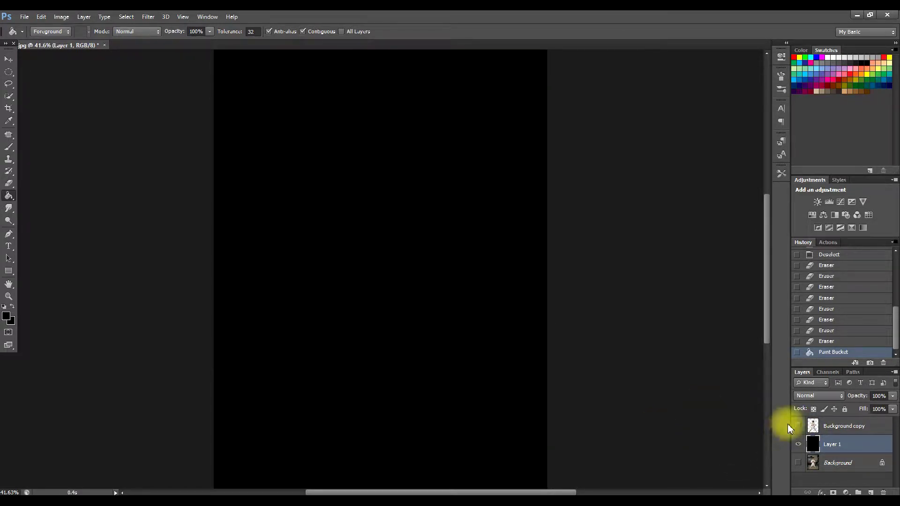
click(798, 426)
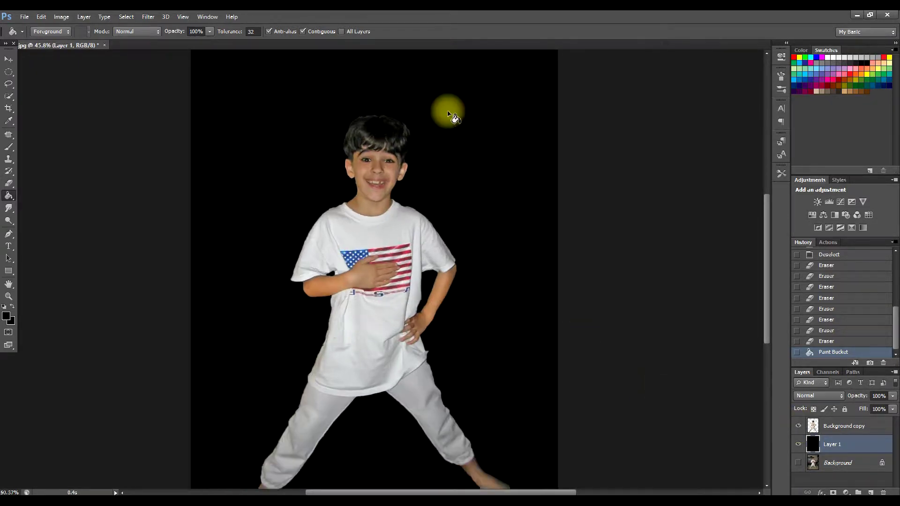
scroll(458, 184, up, 4)
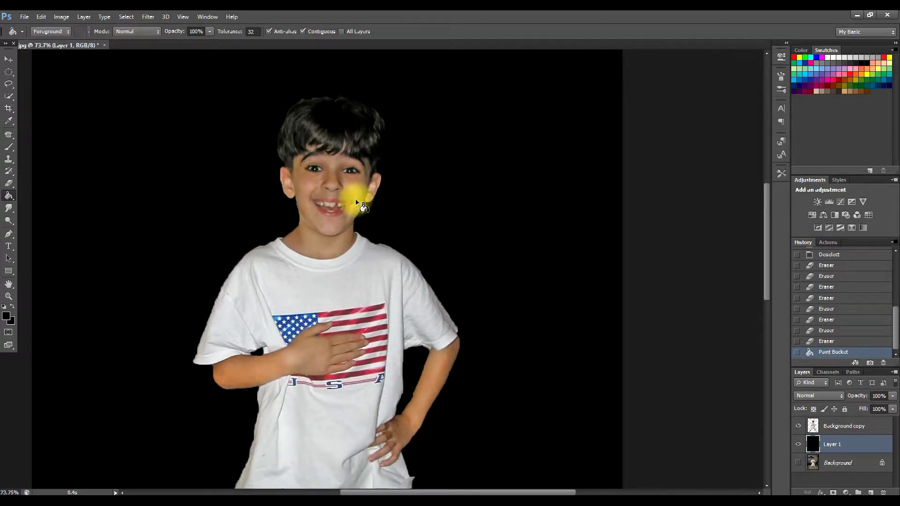
scroll(341, 196, down, 5)
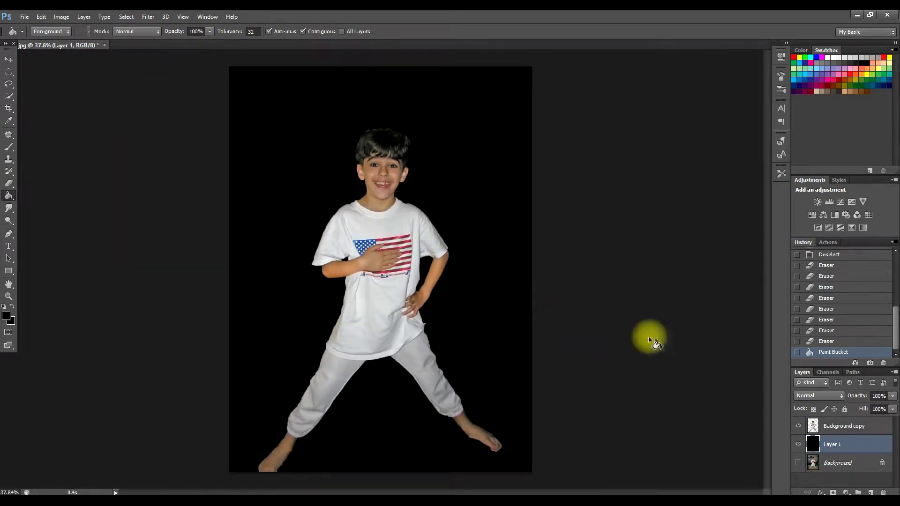
- Draw an elliptical selection around the boy's head down to the neck on the Background copy layer
click(816, 432)
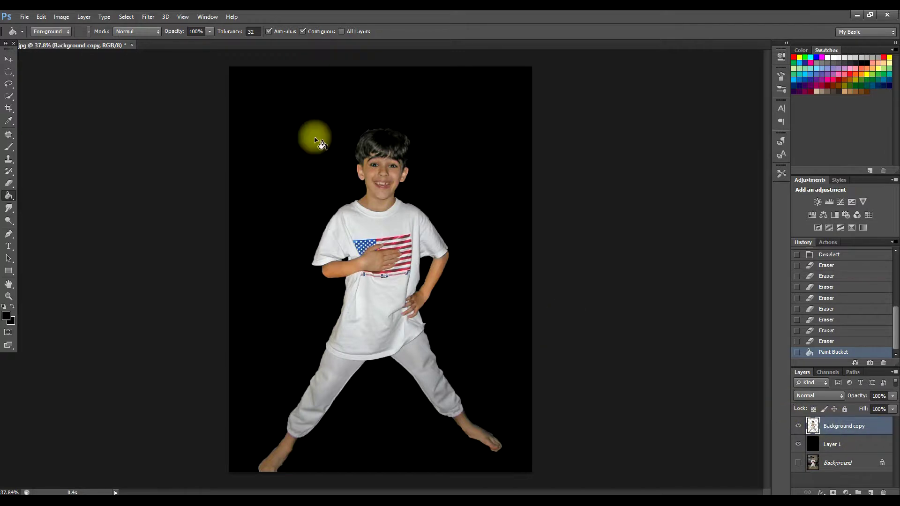
scroll(352, 147, up, 4)
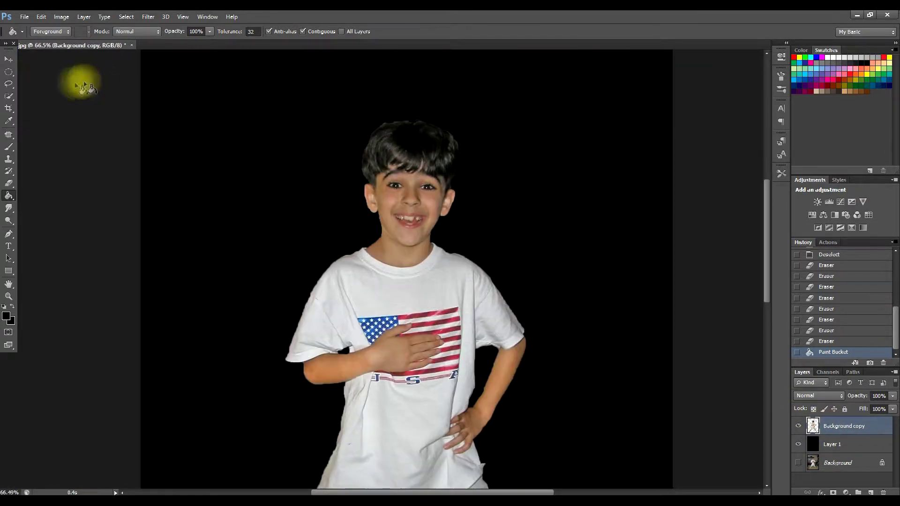
click(9, 72)
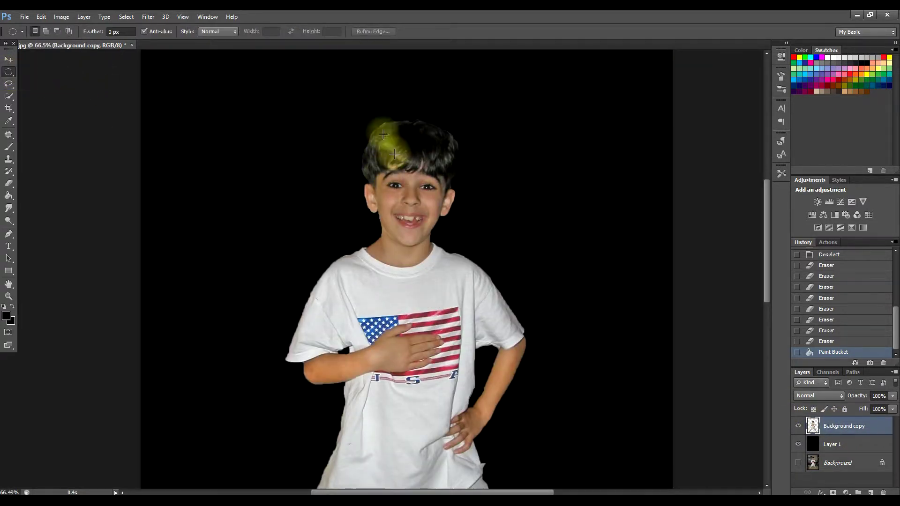
drag(385, 137, 487, 247)
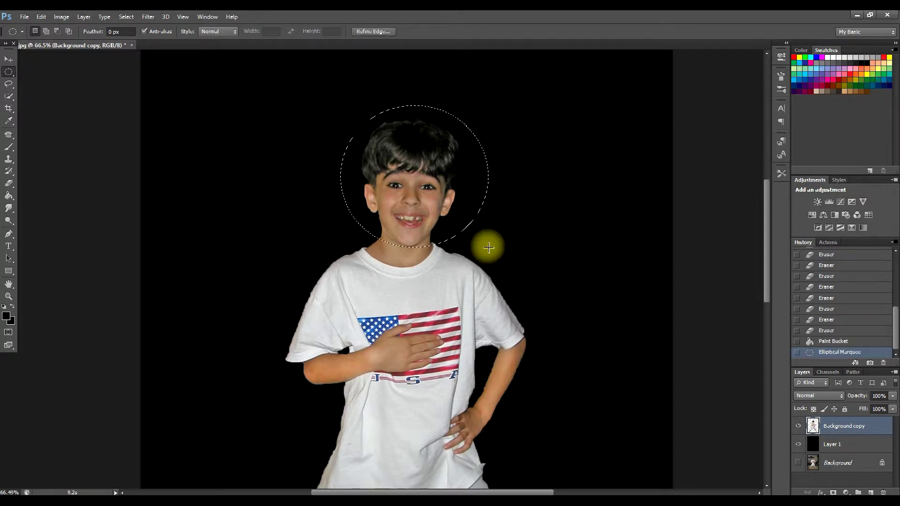
- Copy the selected head, paste it onto a new layer, and hide the Background copy layer
click(41, 17)
click(55, 95)
click(41, 17)
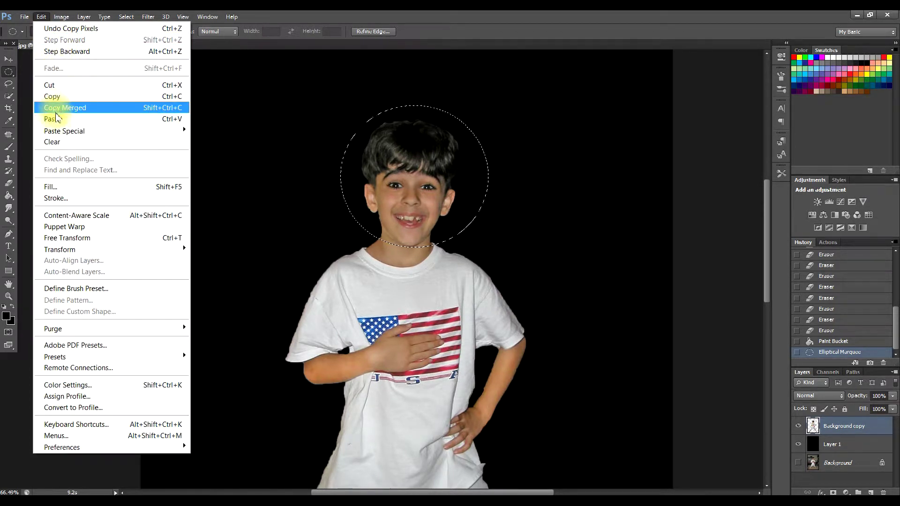
click(55, 119)
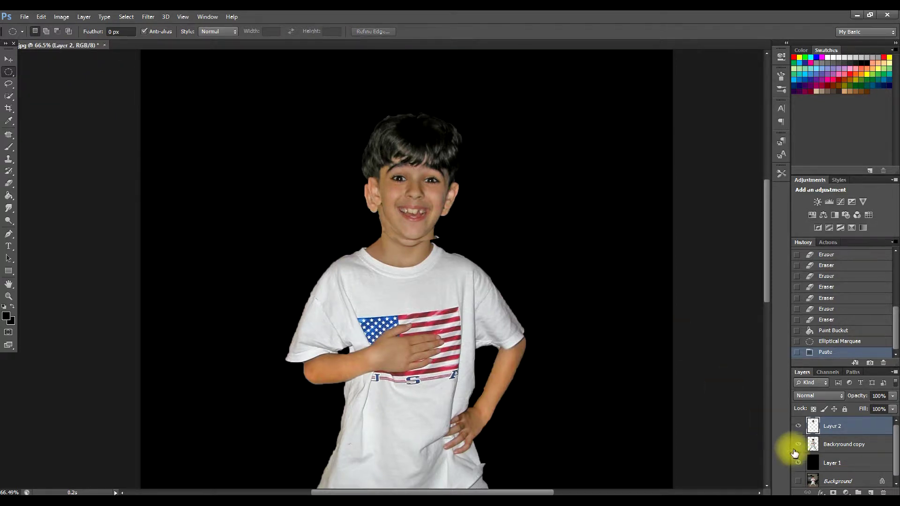
click(798, 444)
- Erase the remaining neck and shirt collar fragments around the chin and jaw on the head layer with the 10 px eraser
scroll(422, 218, up, 5)
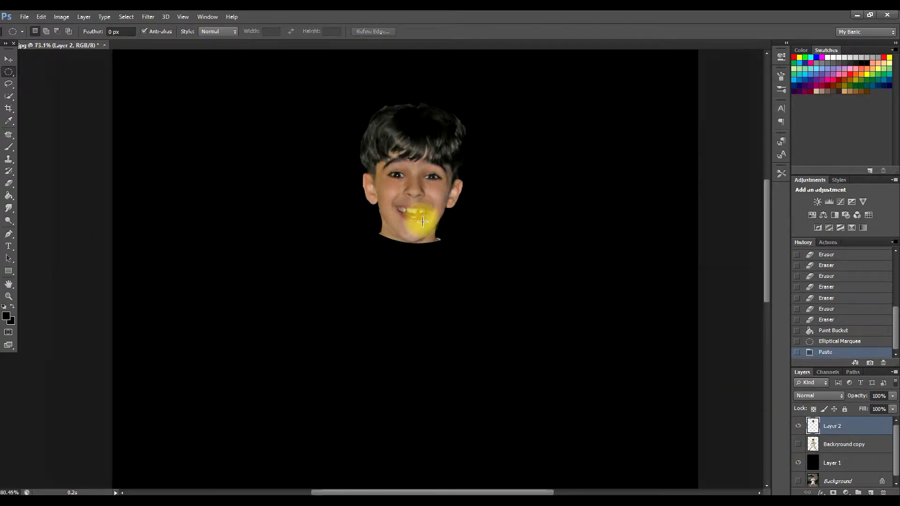
scroll(436, 258, up, 2)
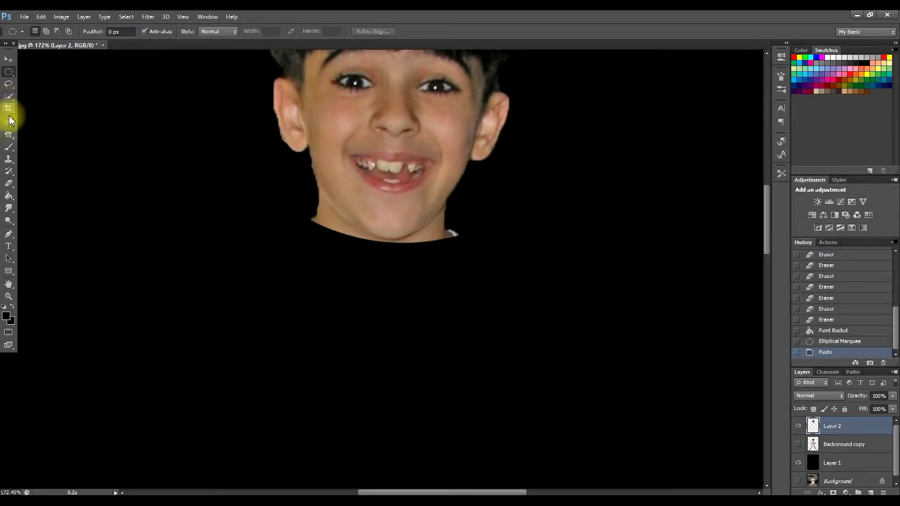
click(9, 184)
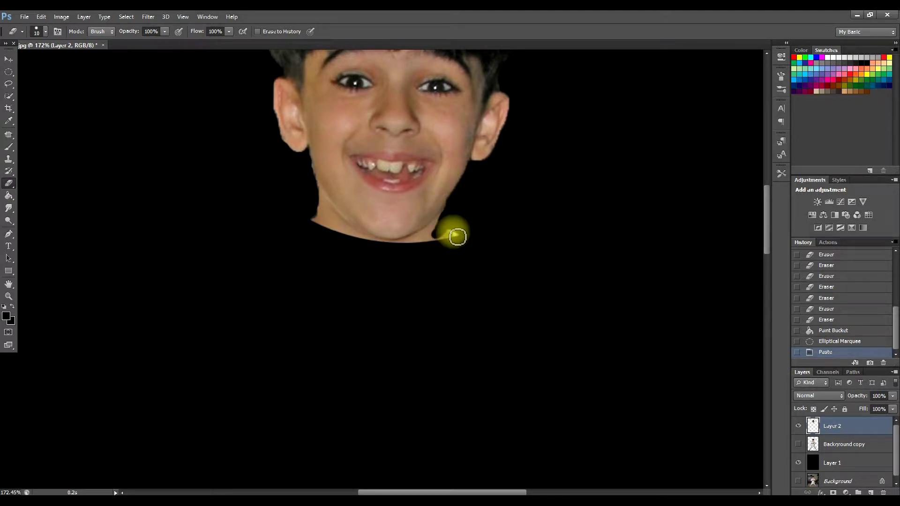
mouse_move(439, 244)
mouse_down()
mouse_move(460, 242)
mouse_move(450, 222)
mouse_up()
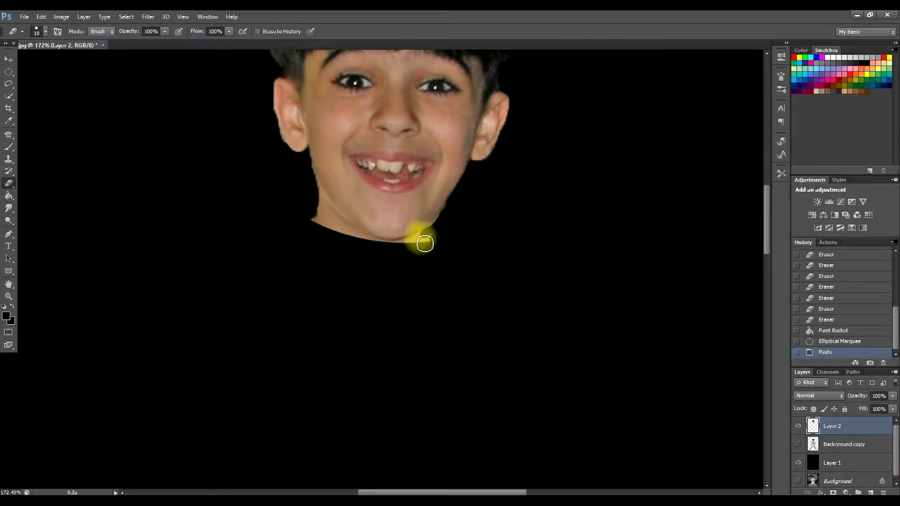
mouse_move(418, 246)
mouse_down()
mouse_move(447, 227)
mouse_move(403, 249)
mouse_move(421, 253)
mouse_up()
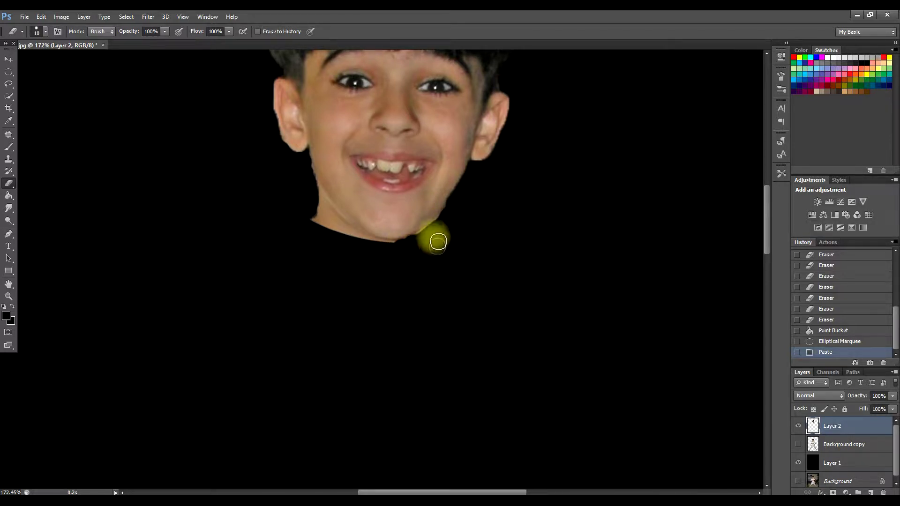
mouse_move(455, 209)
mouse_down()
mouse_move(414, 252)
mouse_move(383, 249)
mouse_move(346, 235)
mouse_move(320, 197)
mouse_move(353, 234)
mouse_move(400, 255)
mouse_move(418, 252)
mouse_move(447, 224)
mouse_move(435, 238)
mouse_move(393, 250)
mouse_move(324, 237)
mouse_move(340, 229)
mouse_move(323, 222)
mouse_up()
mouse_move(482, 213)
mouse_down()
mouse_move(423, 243)
mouse_move(495, 234)
mouse_up()
- Hide Layer 2, show the Background copy layer, and make Background copy the active layer
scroll(495, 234, down, 6)
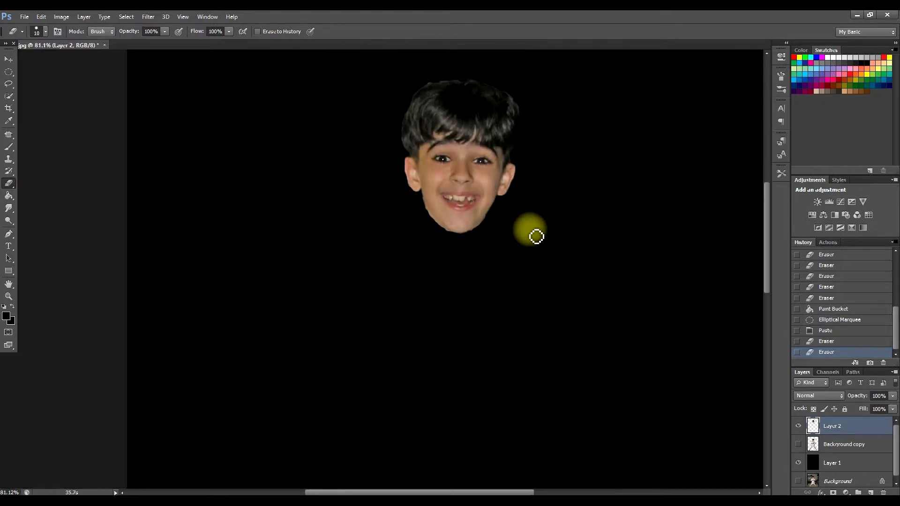
scroll(636, 322, down, 1)
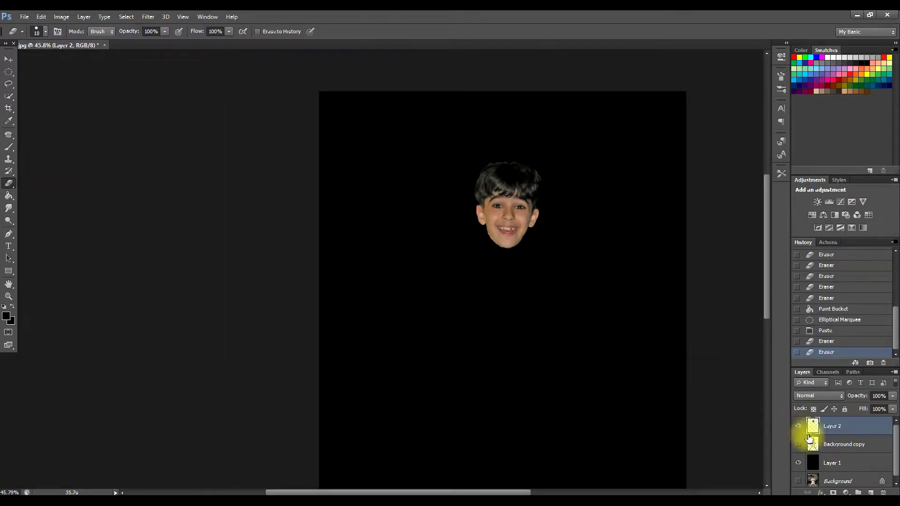
click(801, 426)
click(799, 445)
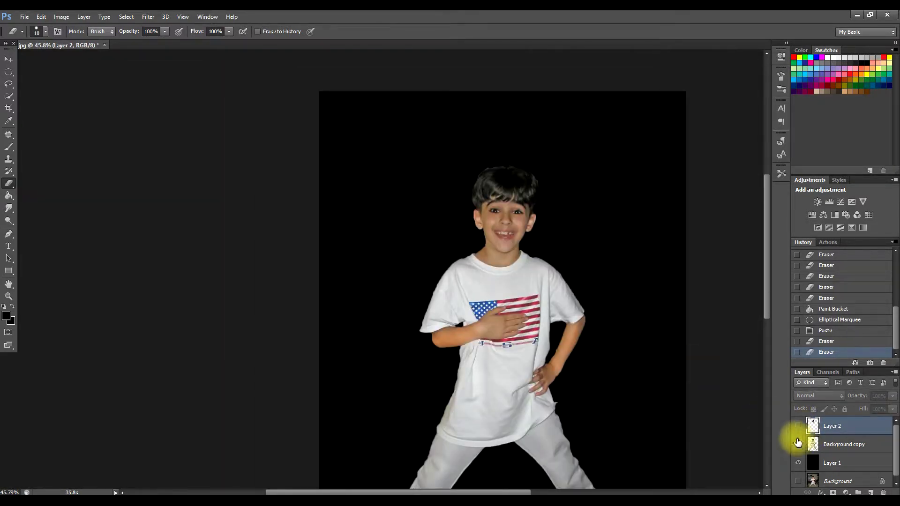
scroll(525, 236, up, 4)
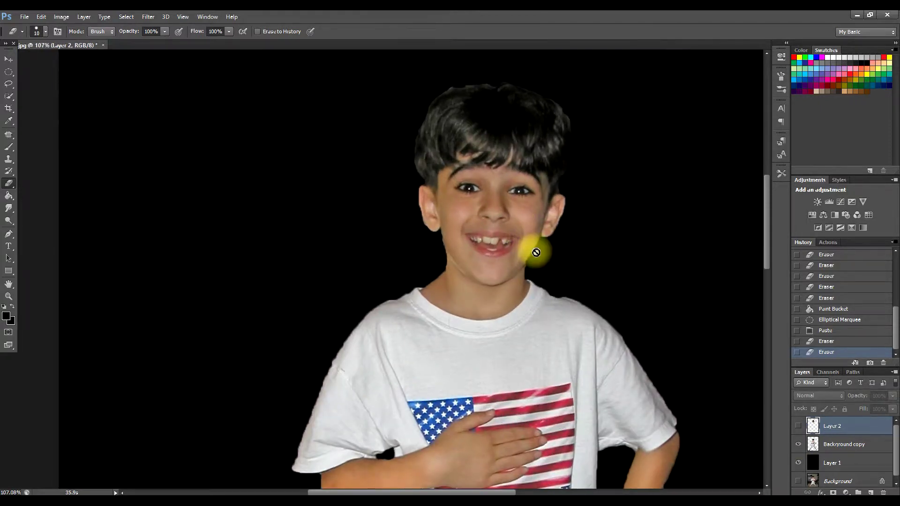
click(835, 449)
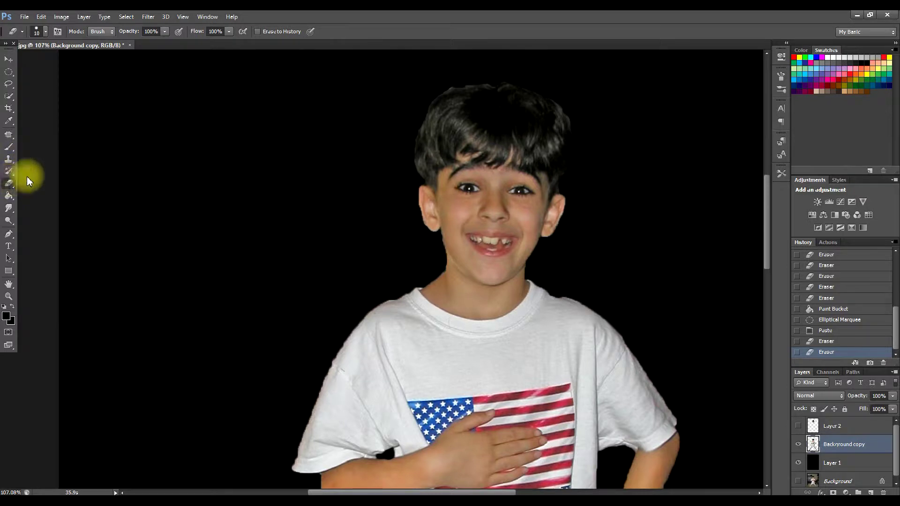
- Enlarge the eraser to 76 px and erase the boy's whole head down to the chin line on the Background copy layer
scroll(567, 158, up, 2)
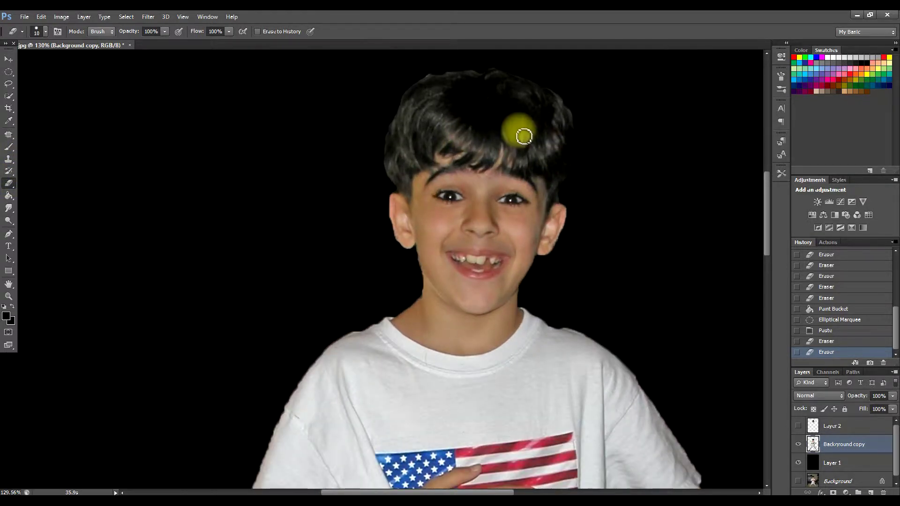
scroll(524, 136, down, 3)
right_click(523, 135)
drag(537, 151, 565, 153)
mouse_move(442, 88)
mouse_down()
mouse_move(531, 87)
mouse_move(412, 104)
mouse_move(527, 115)
mouse_move(537, 170)
mouse_move(552, 121)
mouse_move(417, 144)
mouse_move(495, 138)
mouse_move(513, 142)
mouse_move(544, 174)
mouse_move(546, 187)
mouse_move(526, 192)
mouse_move(424, 179)
mouse_move(472, 152)
mouse_move(539, 179)
mouse_move(540, 193)
mouse_move(510, 203)
mouse_move(424, 190)
mouse_move(538, 212)
mouse_move(431, 208)
mouse_move(474, 237)
mouse_move(505, 219)
mouse_move(479, 239)
mouse_move(455, 230)
mouse_move(480, 241)
mouse_up()
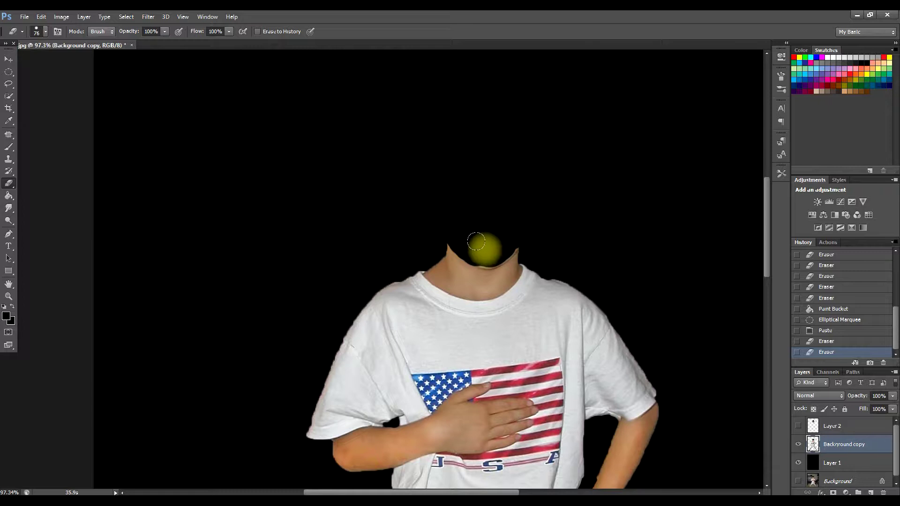
click(475, 242)
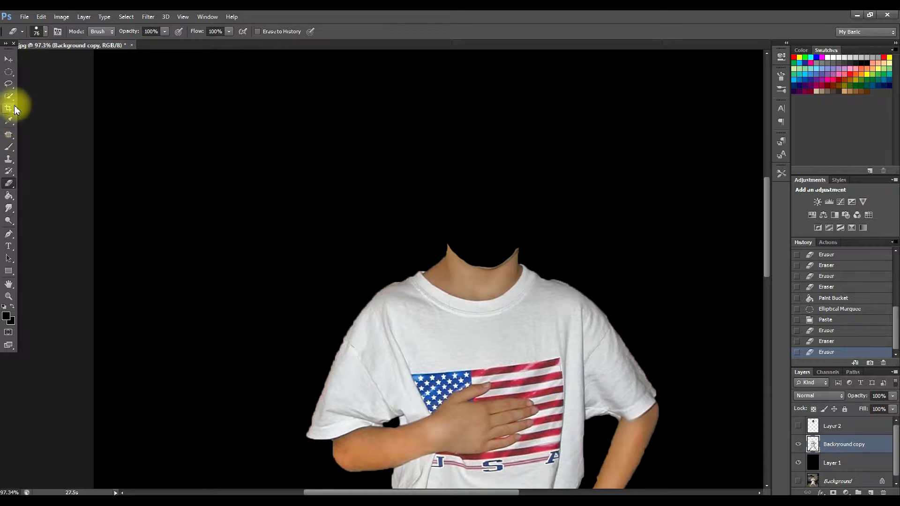
- Outline the neck with the Magnetic Lasso, following the shirt collar and closing the selection above the neck's cut edge
click(7, 86)
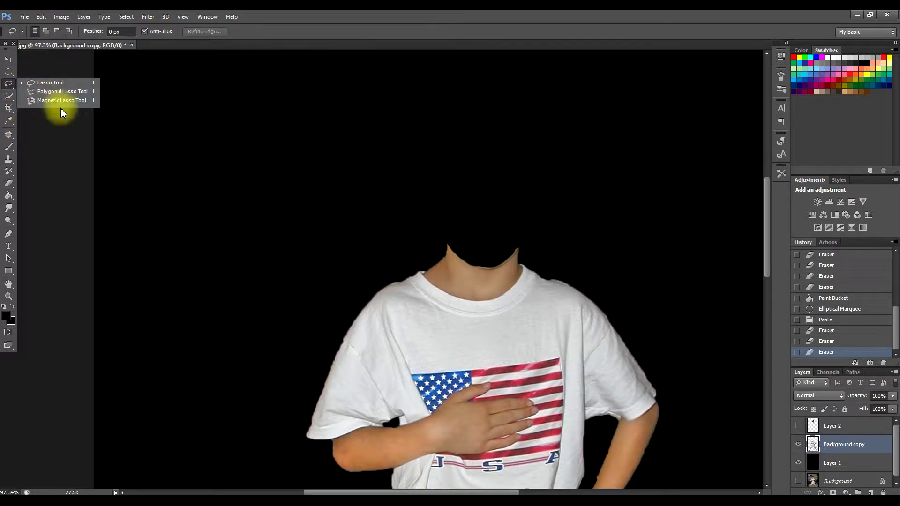
click(63, 96)
scroll(498, 261, up, 5)
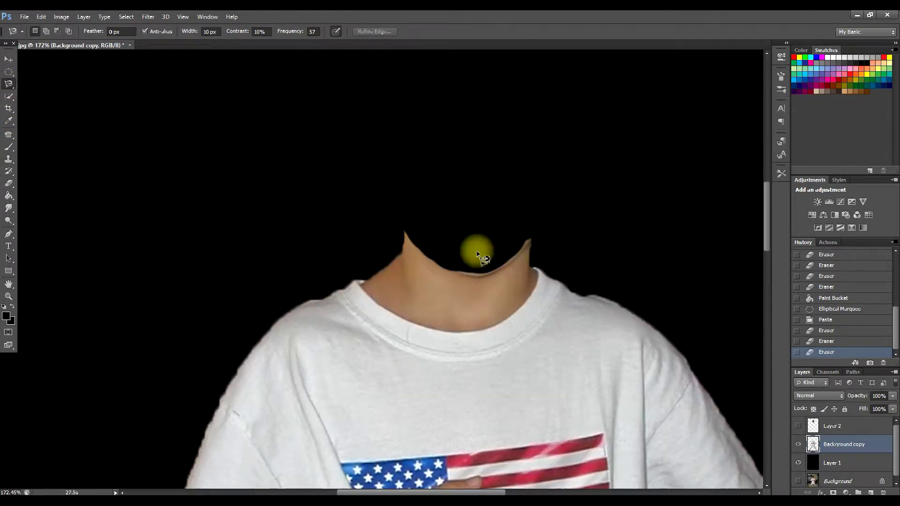
click(405, 233)
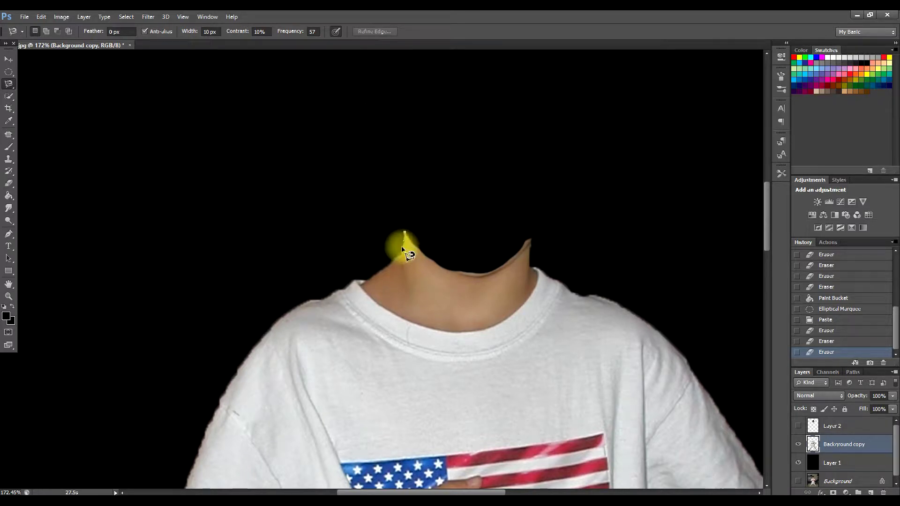
click(366, 284)
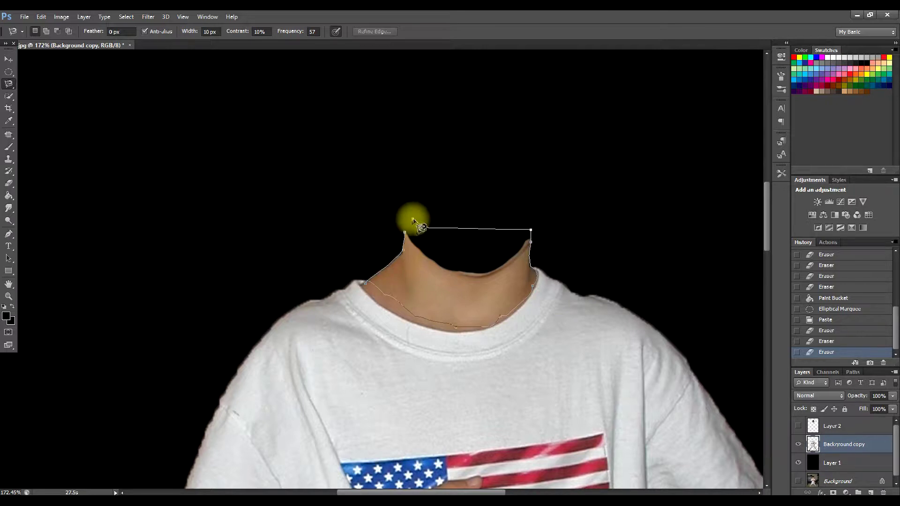
click(404, 232)
key(ctrl+d)
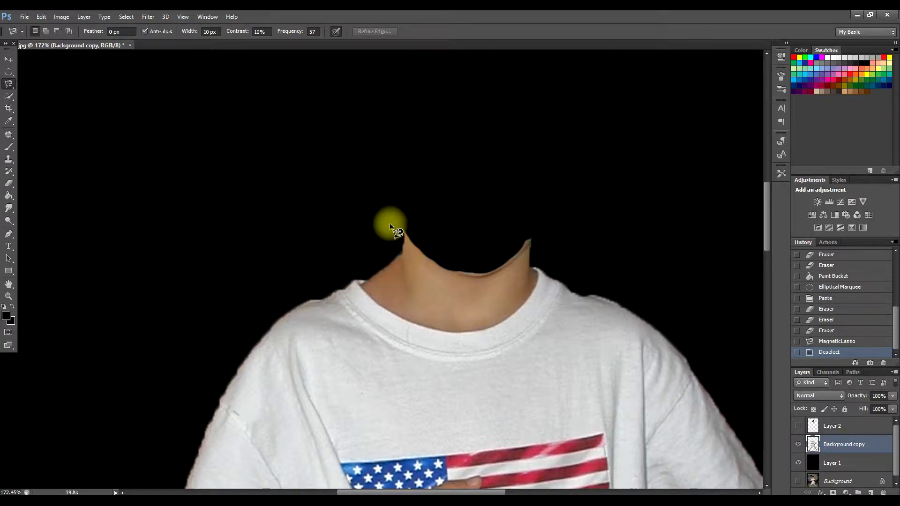
click(45, 19)
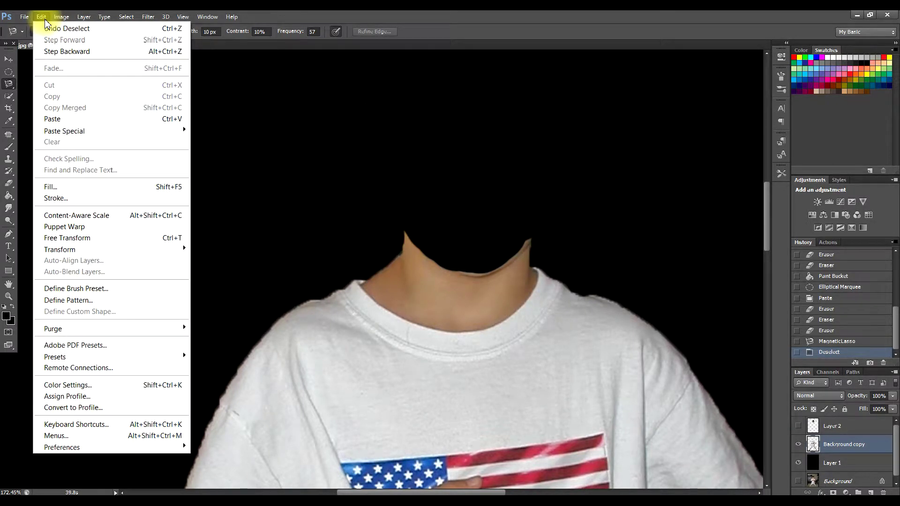
click(55, 48)
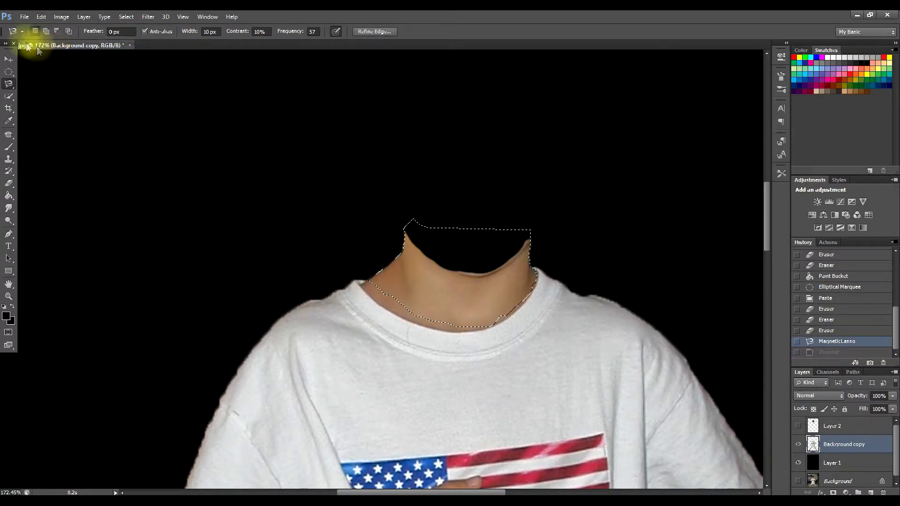
- Copy the selected neck area and paste it onto a new layer above Background copy
click(24, 17)
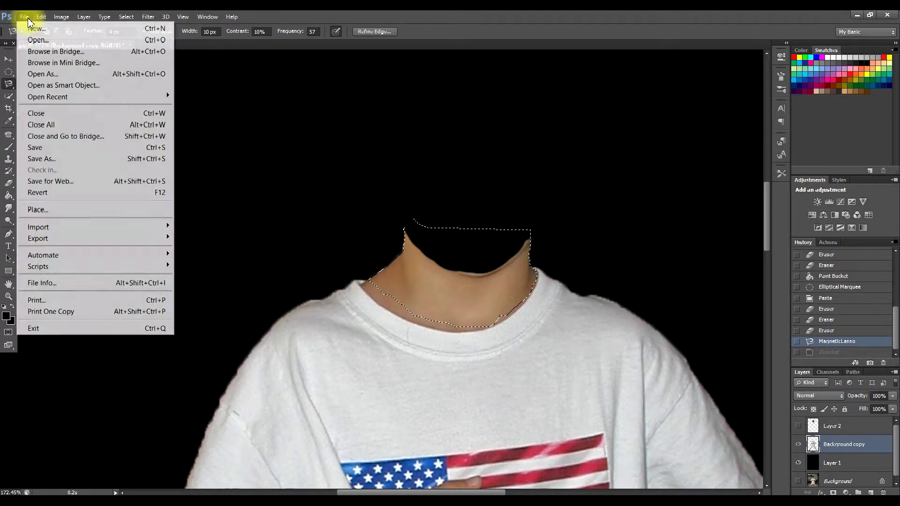
mouse_move(41, 17)
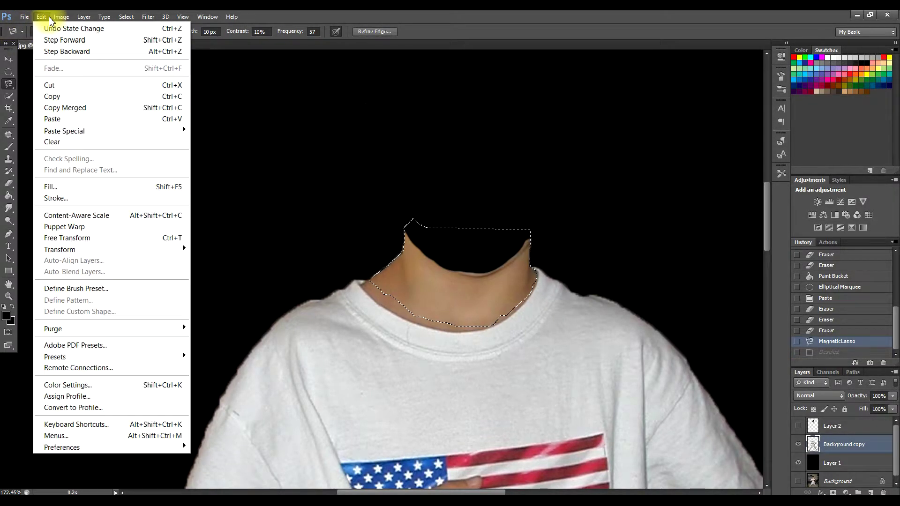
click(54, 96)
click(42, 17)
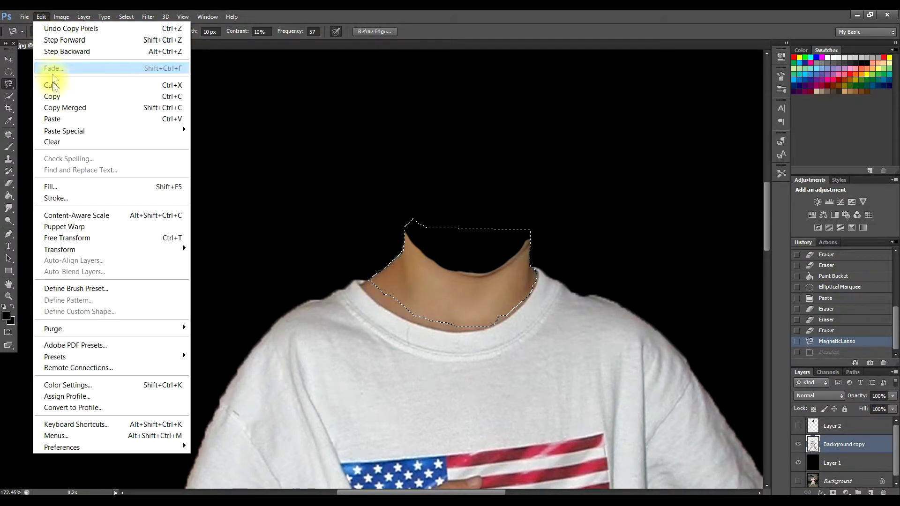
click(55, 119)
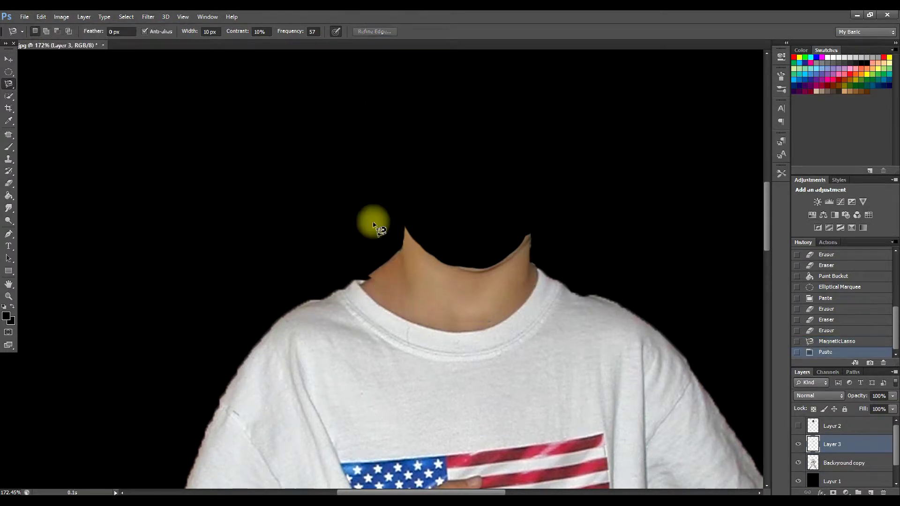
drag(421, 241, 452, 246)
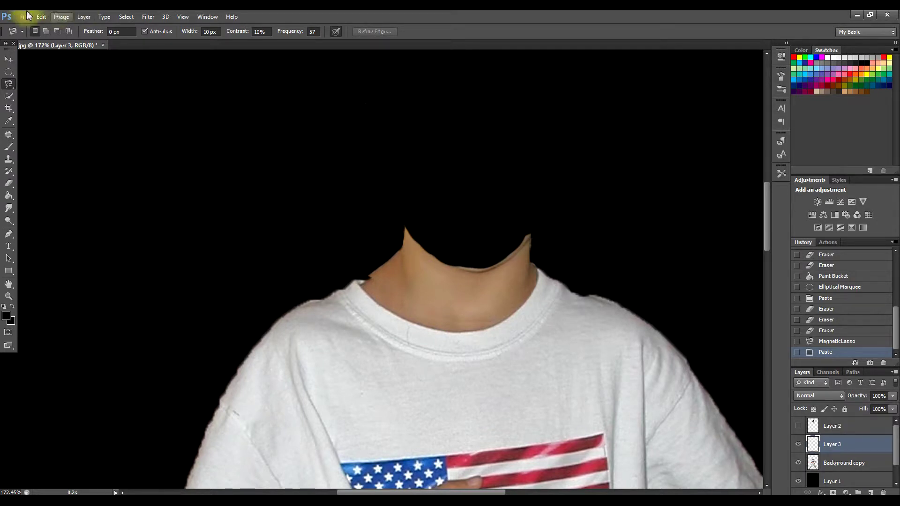
- Warp the pasted neck layer so it stretches upward while its base still fits the shirt collar, and apply the transformation
click(40, 17)
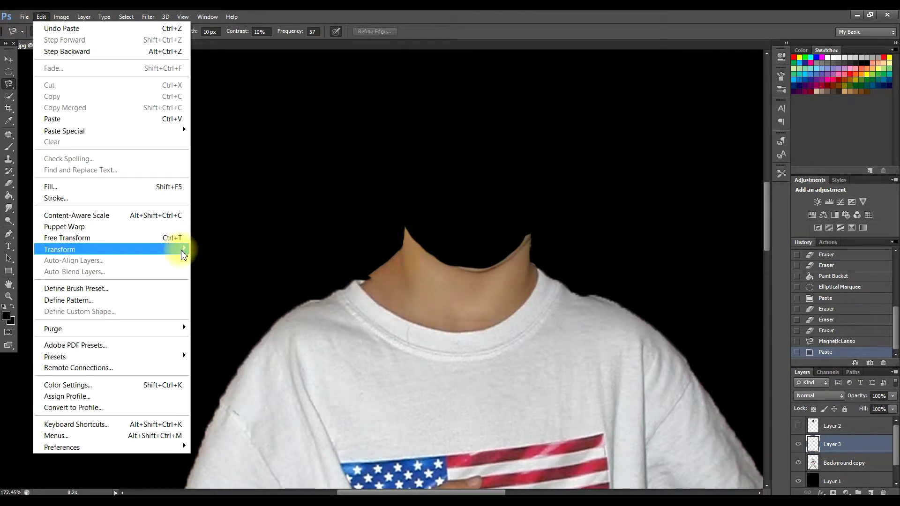
mouse_move(183, 255)
click(229, 323)
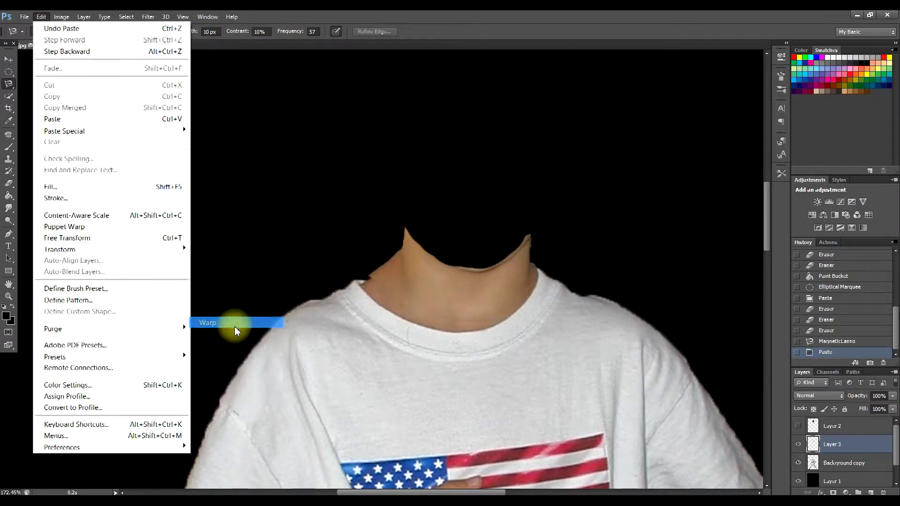
drag(476, 229, 476, 147)
drag(396, 261, 393, 275)
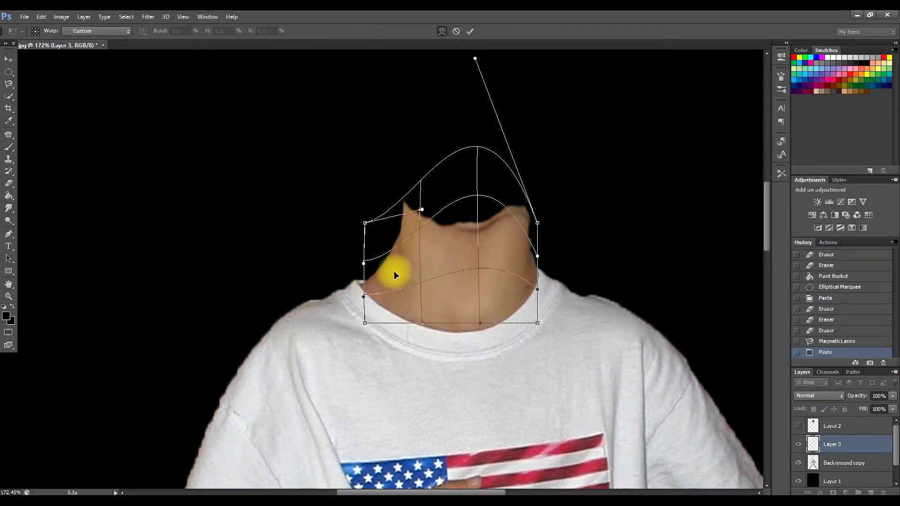
drag(524, 229, 521, 284)
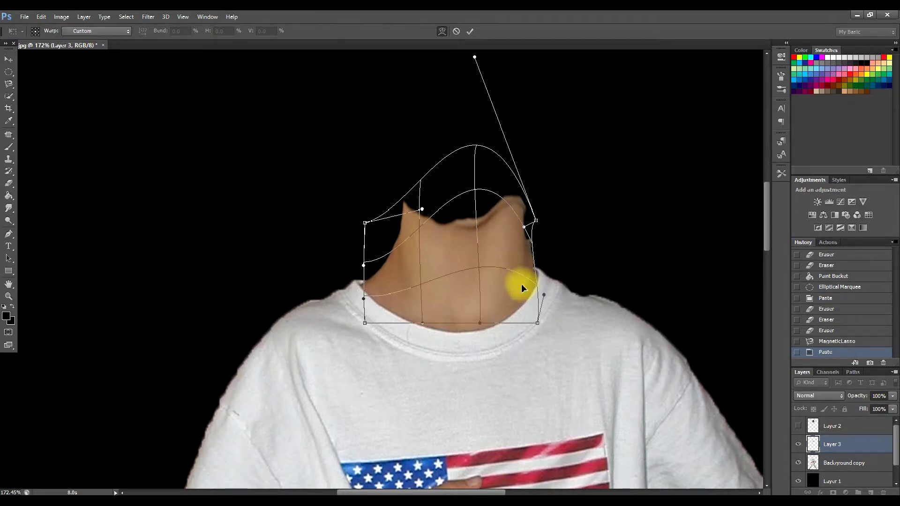
drag(460, 238, 458, 227)
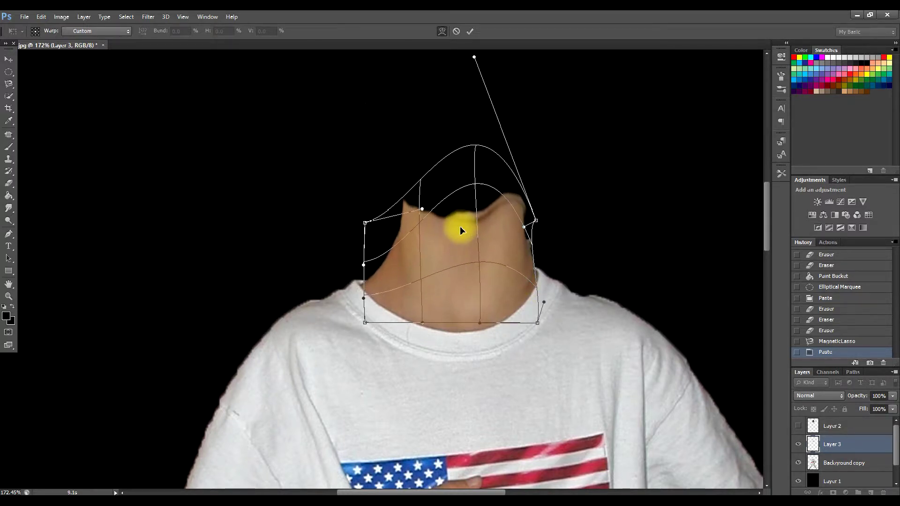
drag(525, 289, 516, 298)
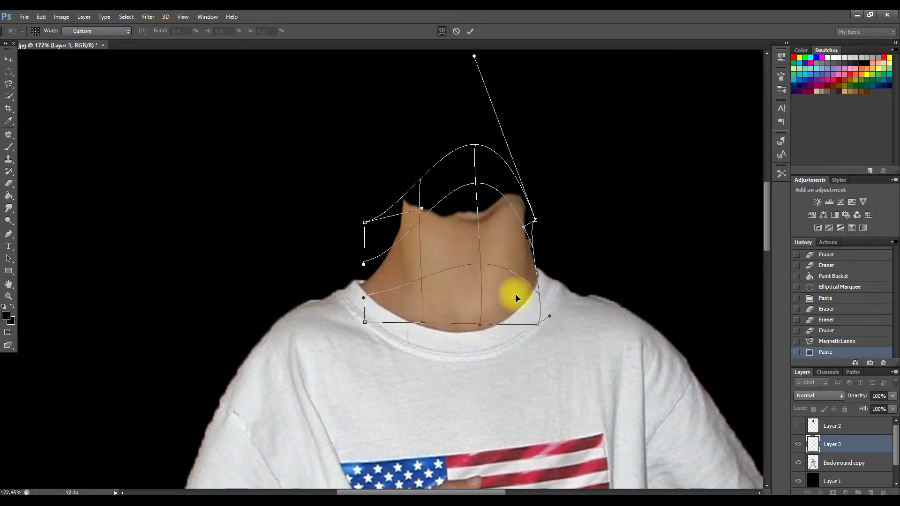
click(7, 61)
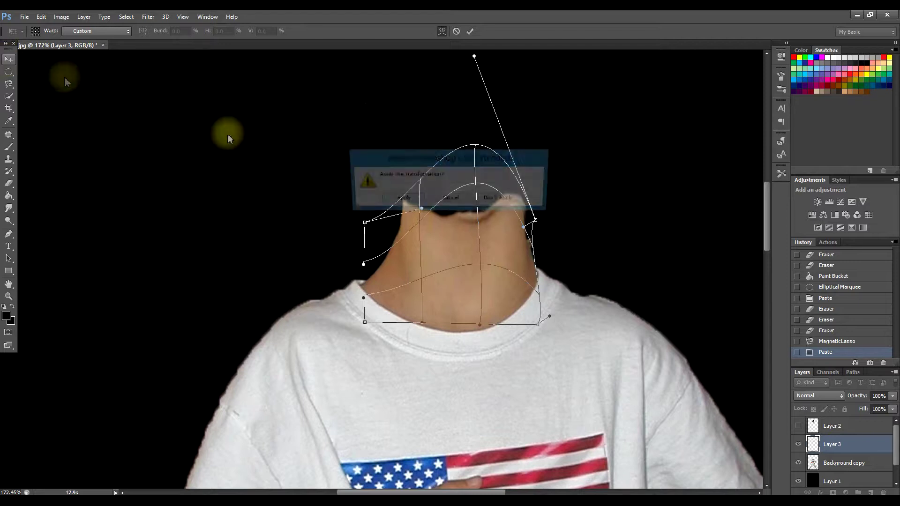
click(400, 199)
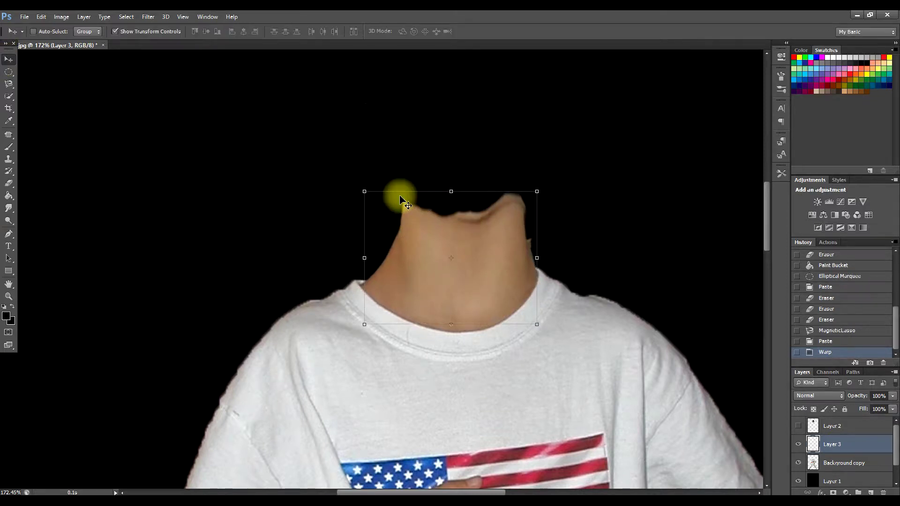
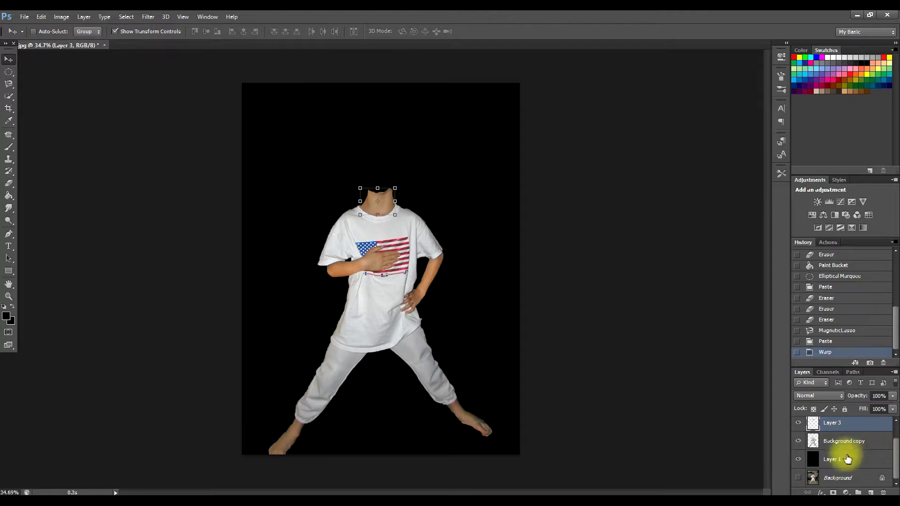
scroll(825, 438, up, 1)
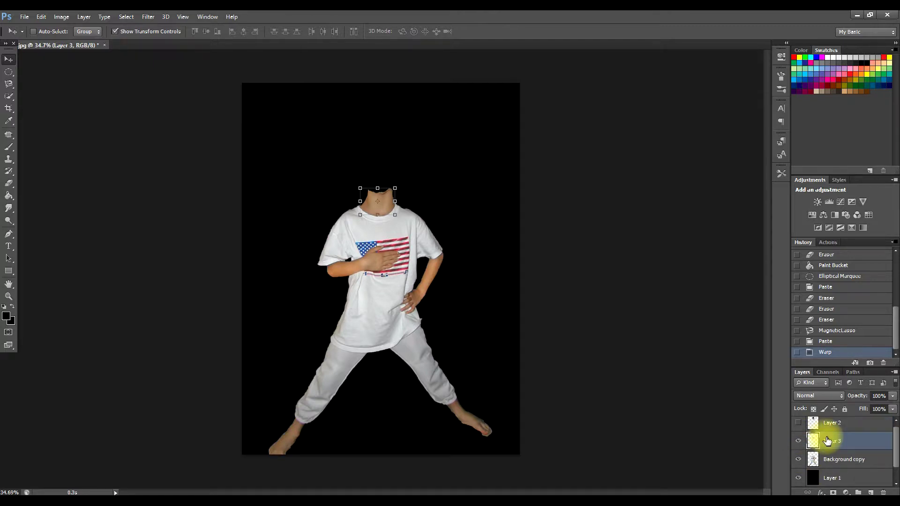
- Merge the visible neck, body and black layers into one, and show the head on Layer 2
right_click(832, 443)
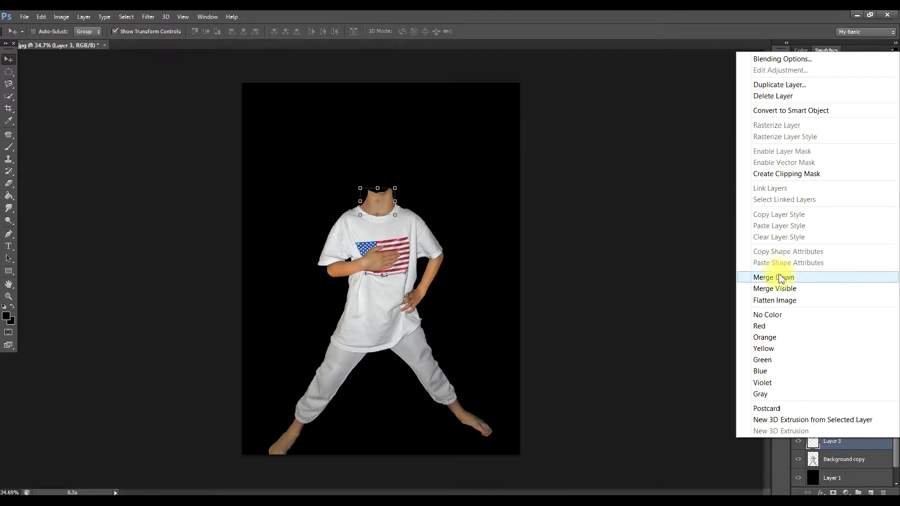
click(786, 289)
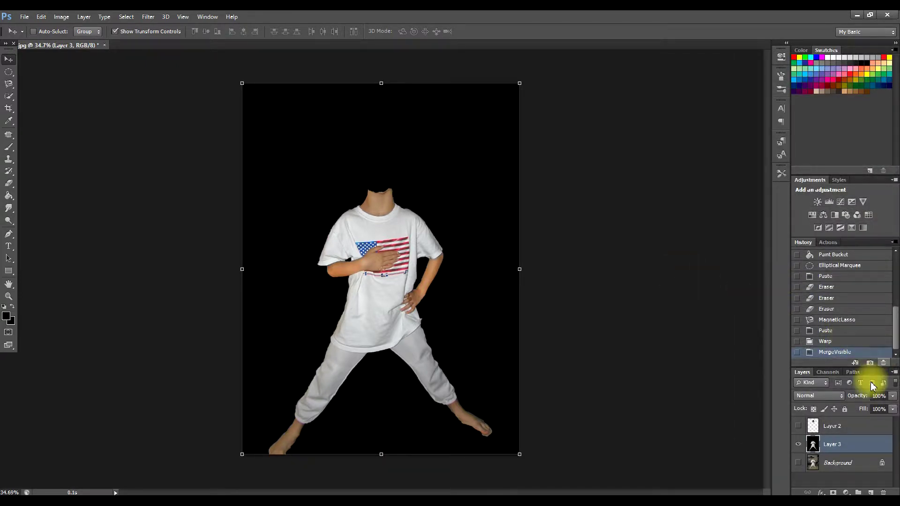
click(800, 426)
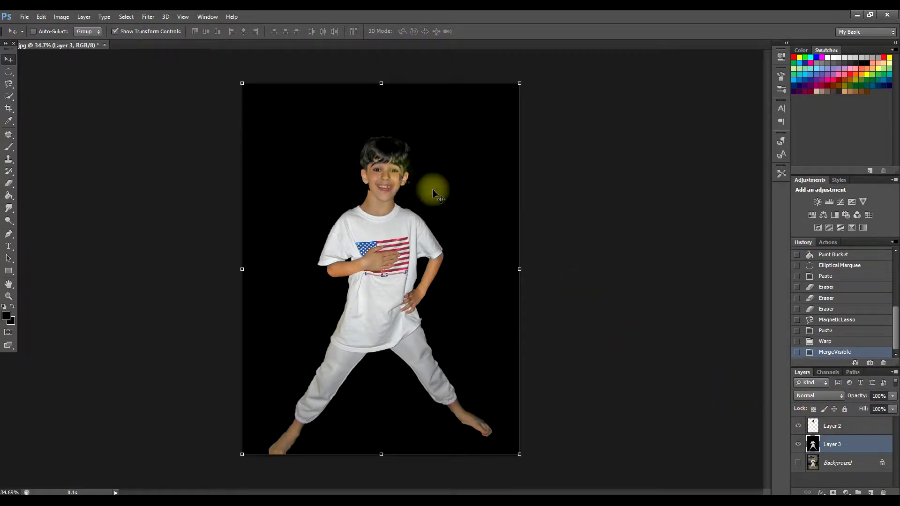
- Select Layer 2 and shift the head slightly left so it sits centred over the neck
scroll(433, 194, up, 5)
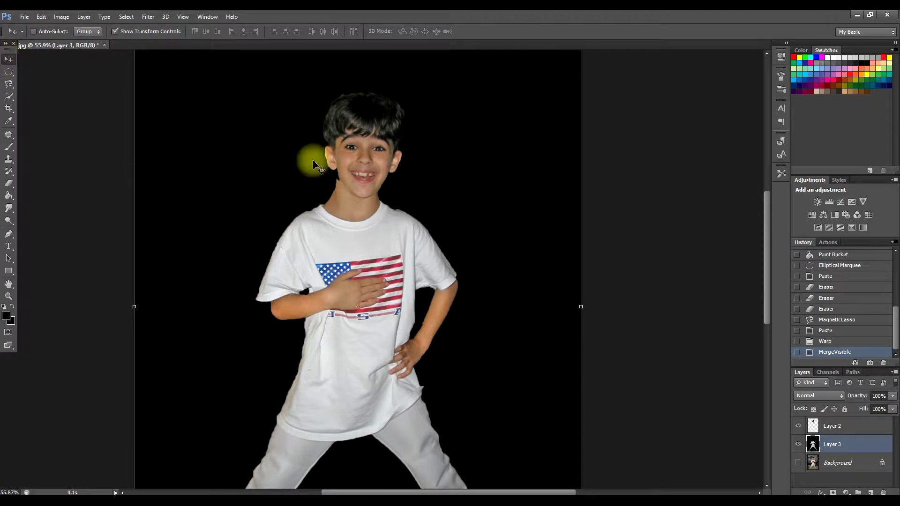
drag(360, 161, 358, 161)
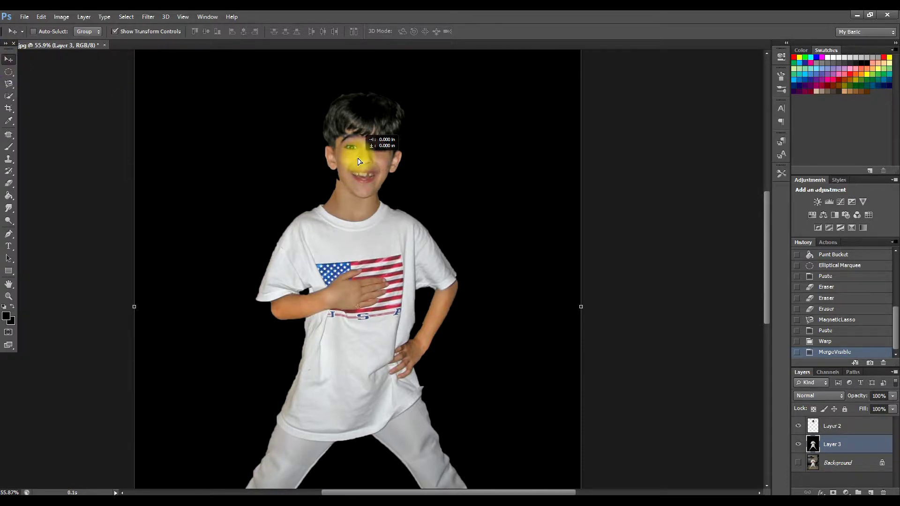
click(840, 431)
drag(367, 120, 362, 119)
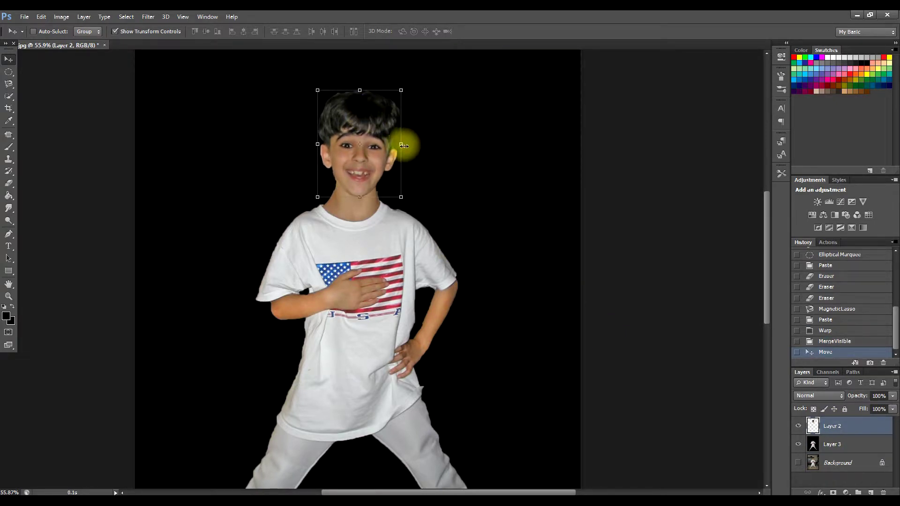
- Enlarge the head on Layer 2 to about 224% width and 112% height, keep the chin on the neck, and apply the transformation
drag(406, 144, 457, 150)
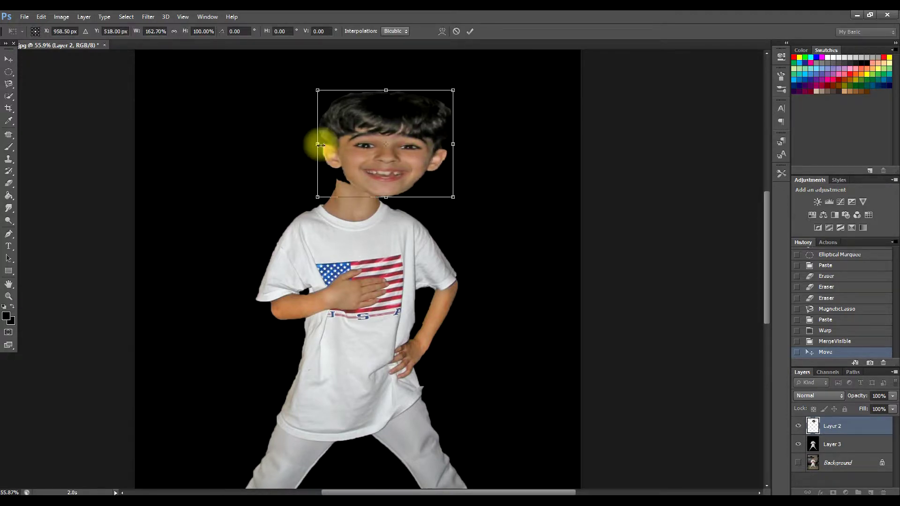
drag(318, 144, 282, 144)
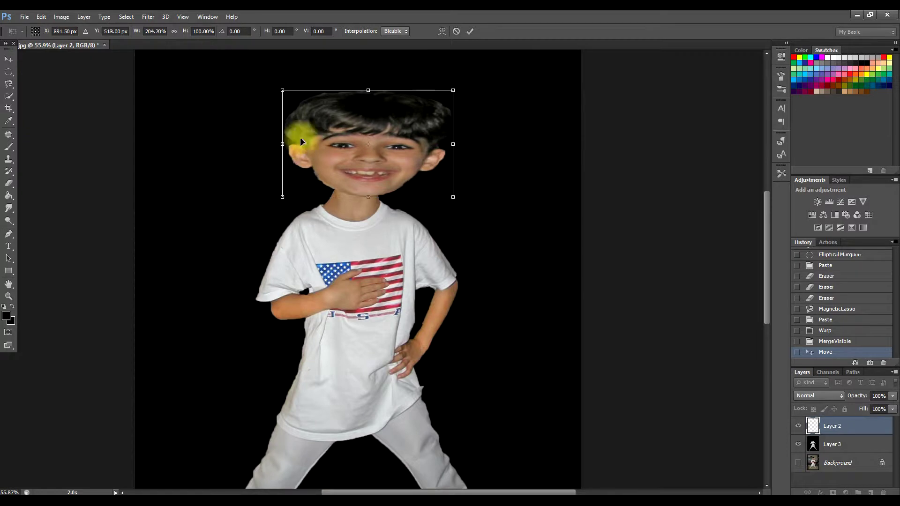
drag(368, 91, 368, 75)
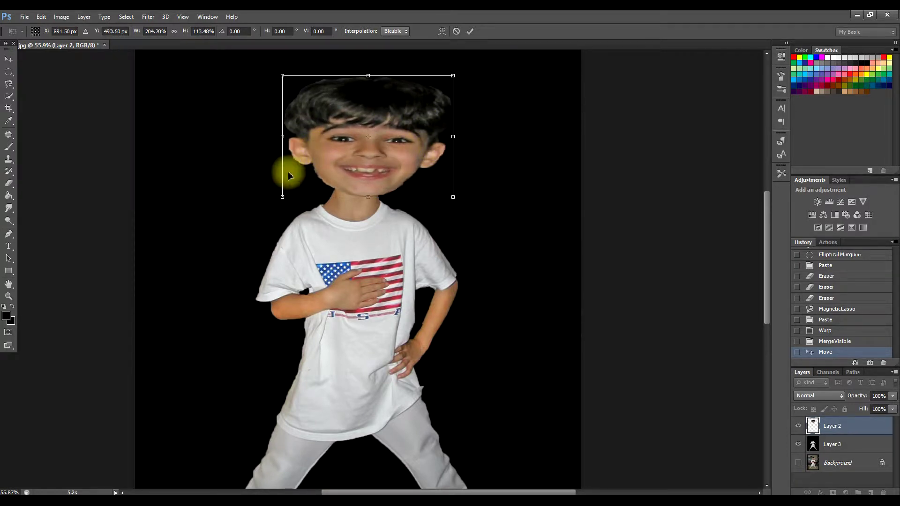
drag(281, 196, 265, 196)
mouse_move(394, 169)
mouse_down()
mouse_move(394, 152)
mouse_move(391, 190)
mouse_move(397, 155)
mouse_move(393, 165)
mouse_up()
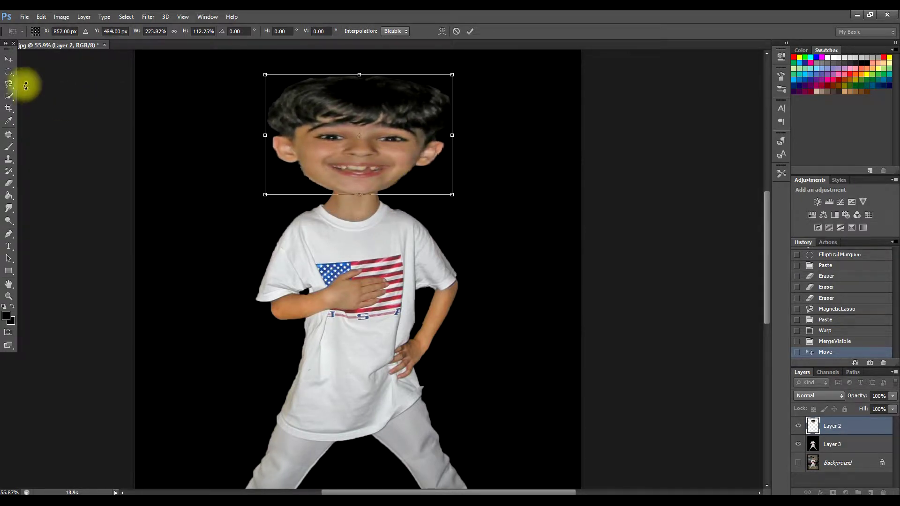
click(8, 59)
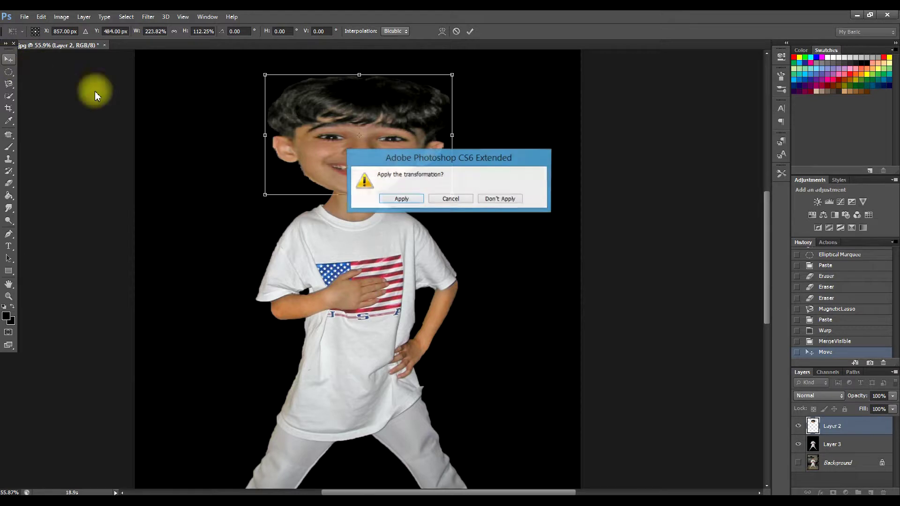
click(402, 199)
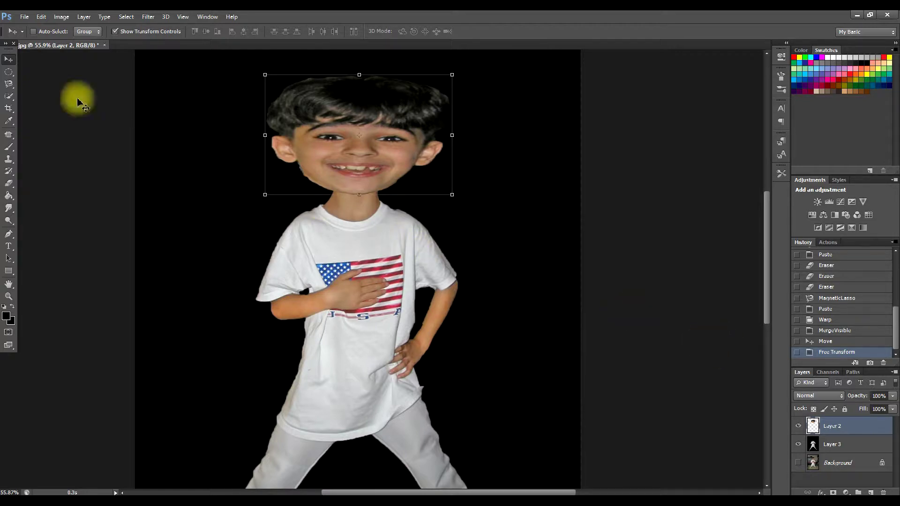
- Switch to the standard Lasso tool
click(9, 72)
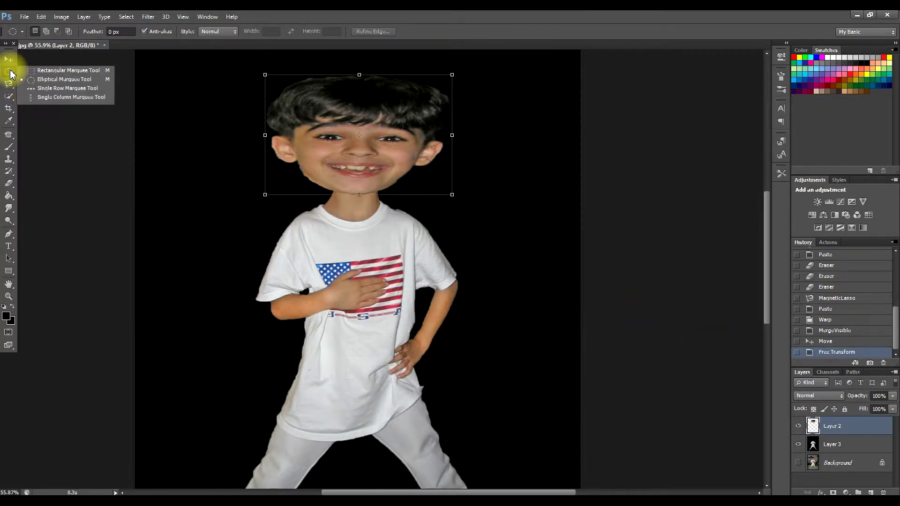
click(9, 85)
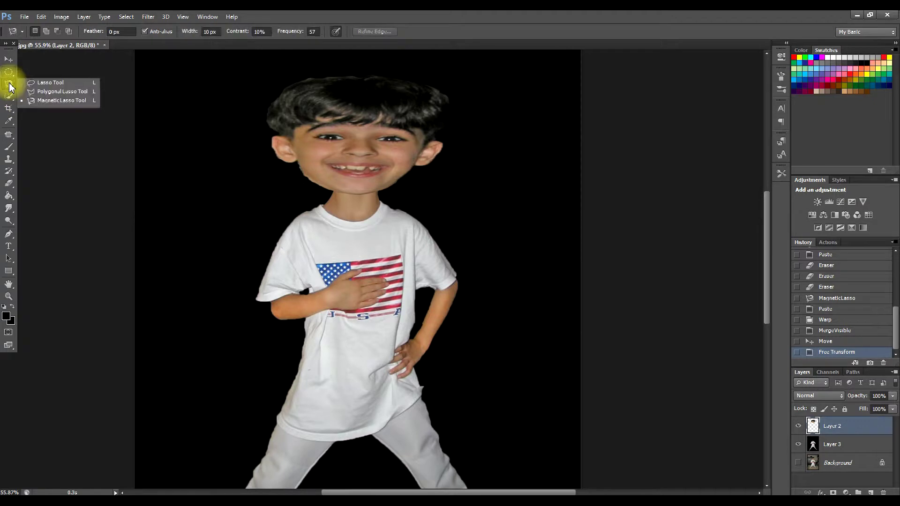
click(46, 84)
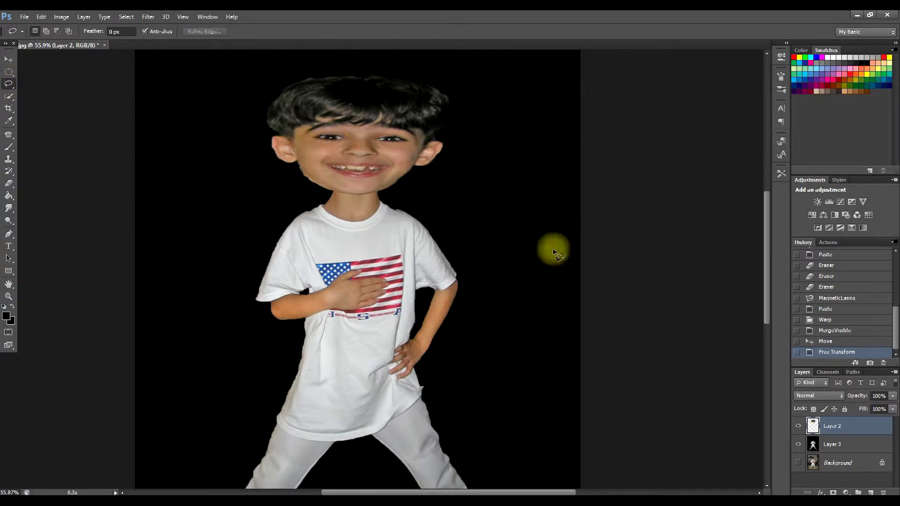
- Duplicate Layer 2 under the name 2 and rename the original head layer as 1
right_click(871, 431)
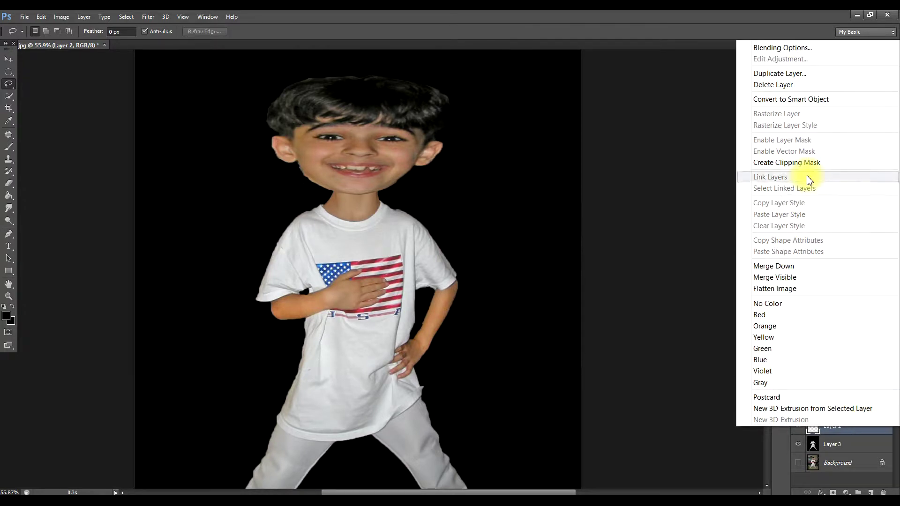
click(772, 73)
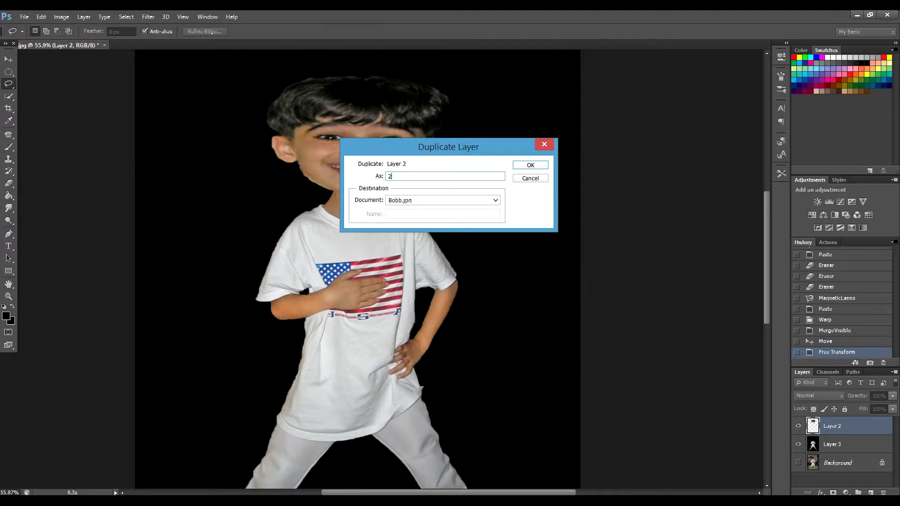
click(530, 166)
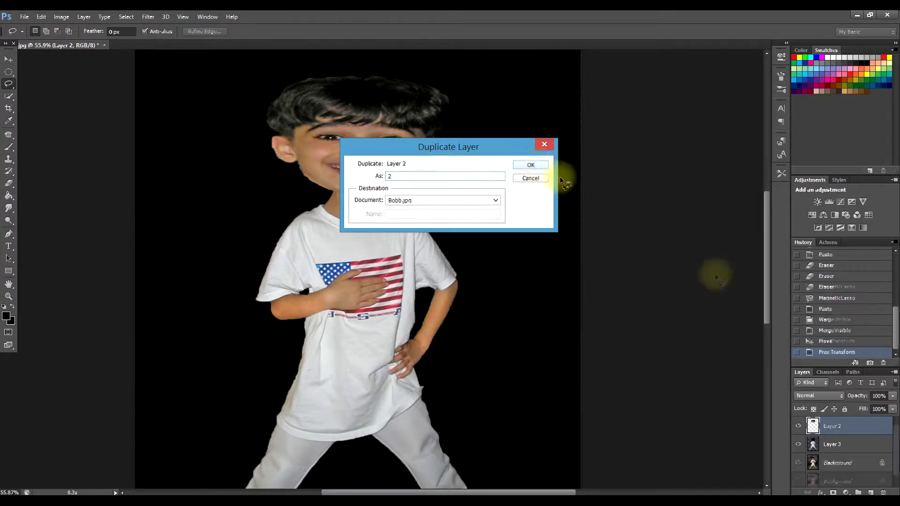
double_click(836, 445)
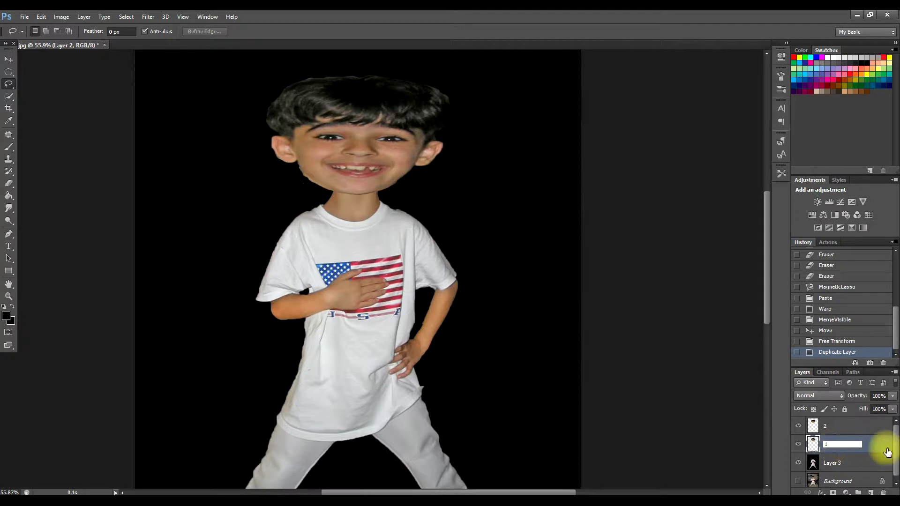
key(Return)
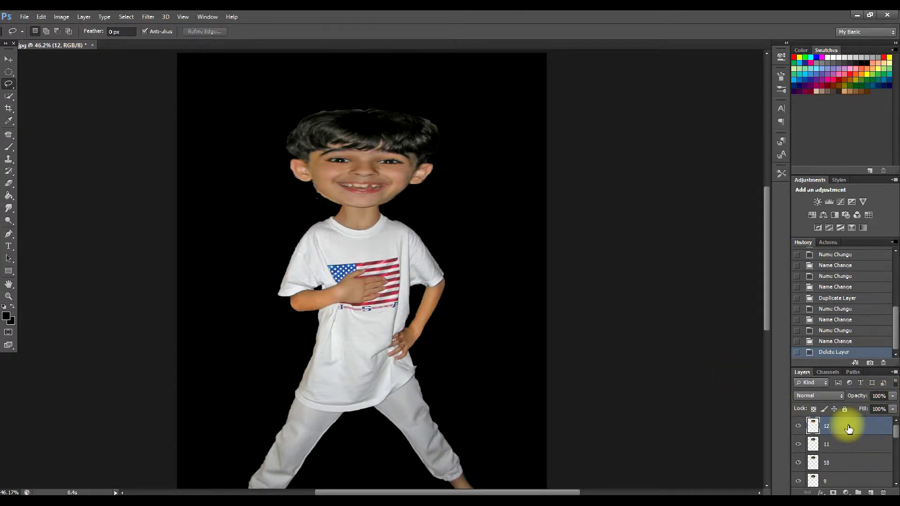
- Hide all numbered head copies above layer 1, leaving only layer 1's head visible, and select layer 1
click(849, 444)
scroll(844, 443, down, 2)
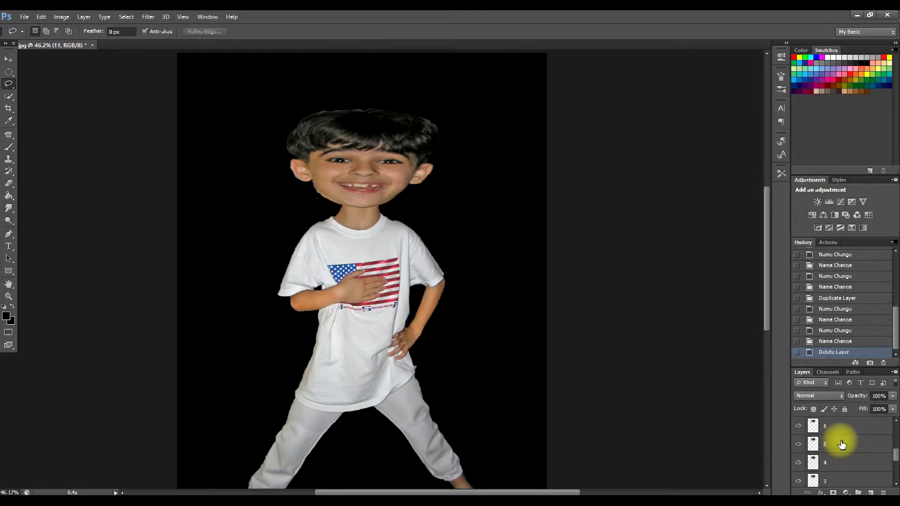
scroll(824, 440, up, 5)
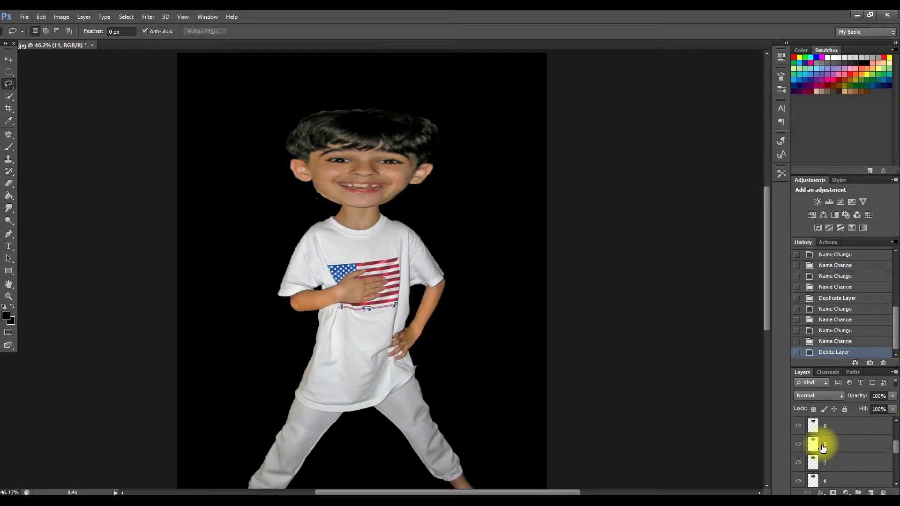
drag(801, 429, 830, 473)
click(842, 476)
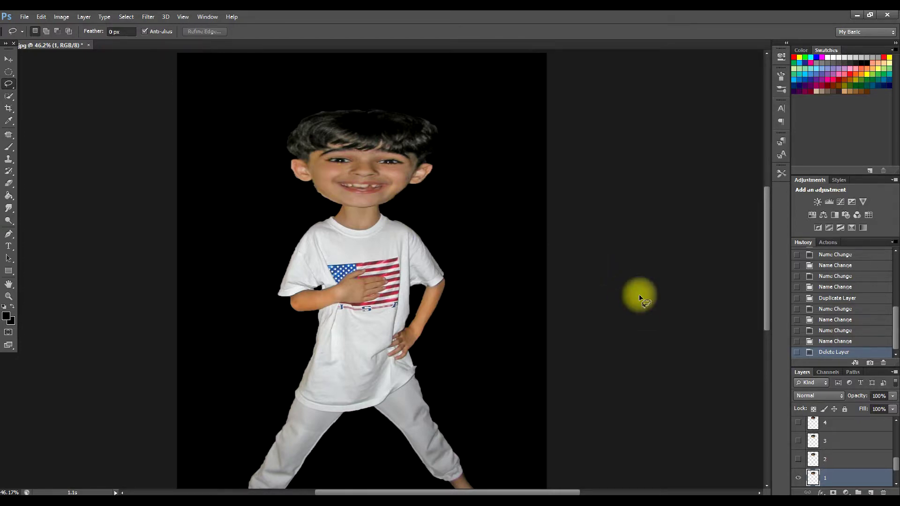
- Show and select head layer 2, rotate it counterclockwise by about 9.5°, and apply the transformation
click(800, 460)
click(835, 461)
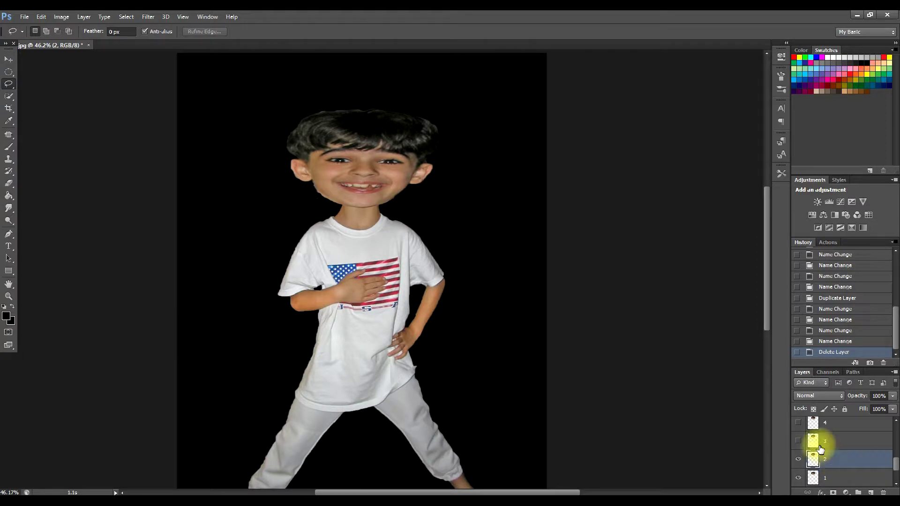
click(40, 17)
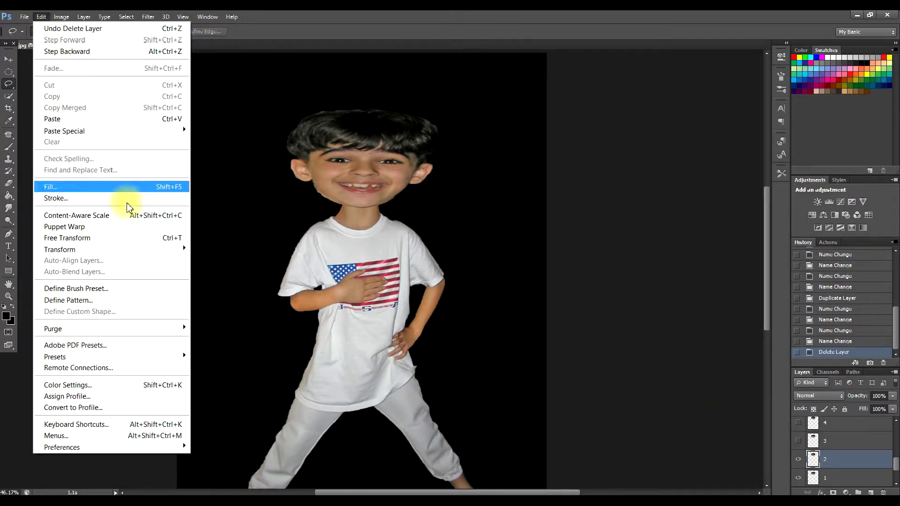
mouse_move(189, 254)
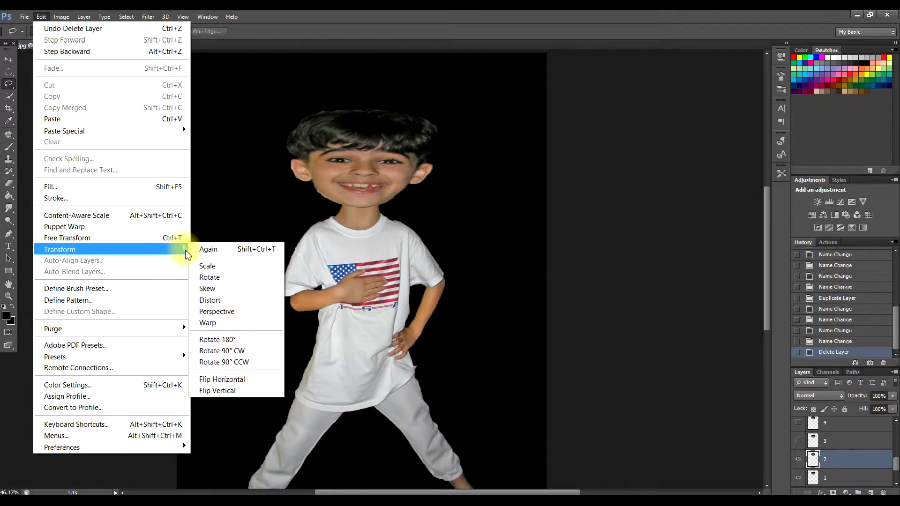
click(206, 272)
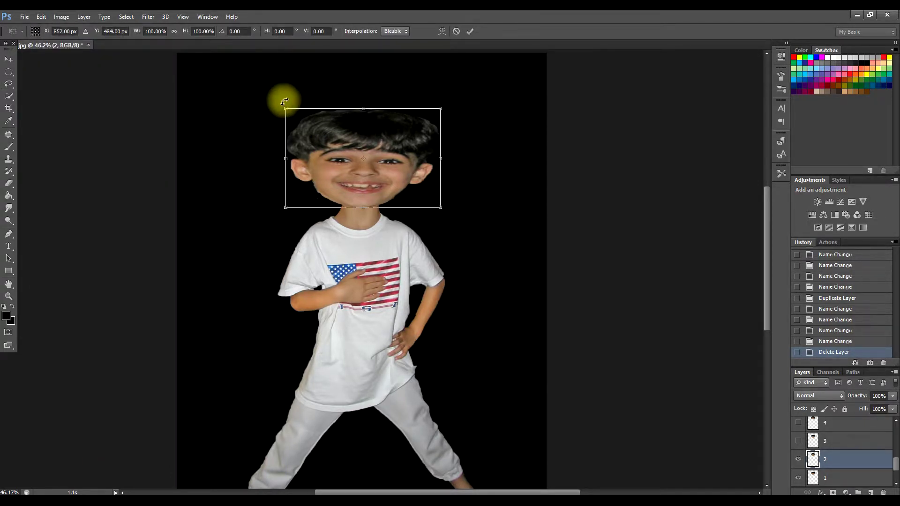
drag(284, 101, 276, 114)
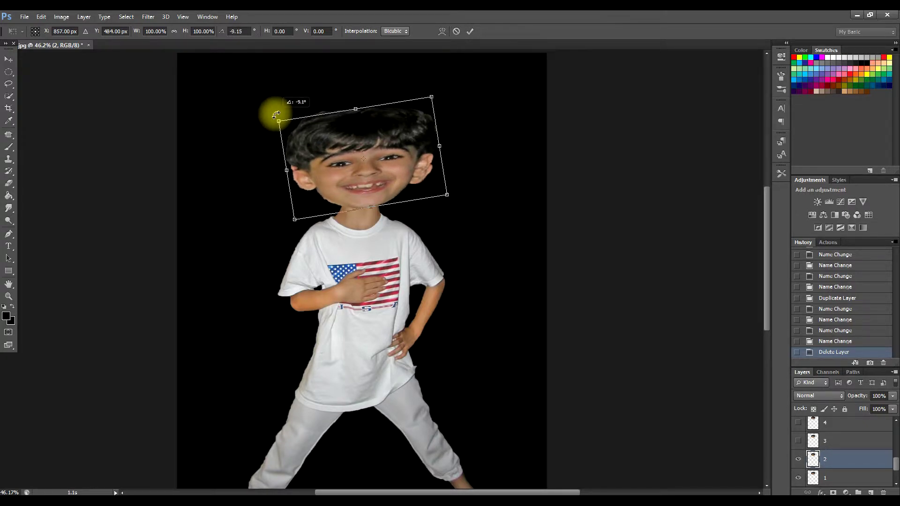
drag(275, 115, 274, 117)
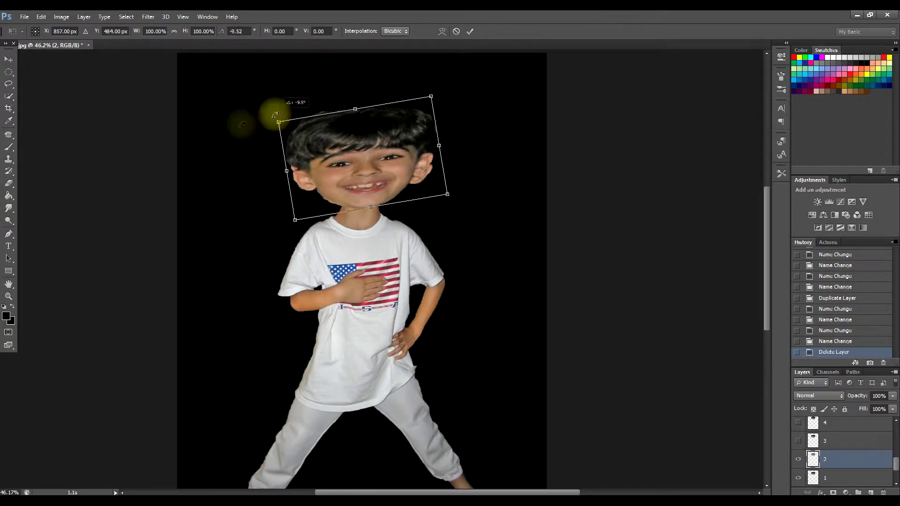
click(9, 85)
click(401, 201)
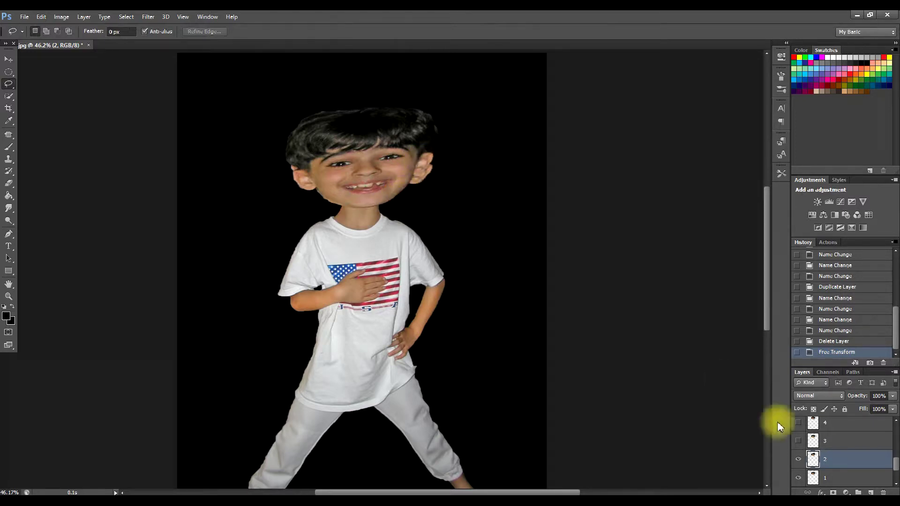
- Show and select head layer 3, rotate it counterclockwise by about 21°, and apply the transformation
click(798, 440)
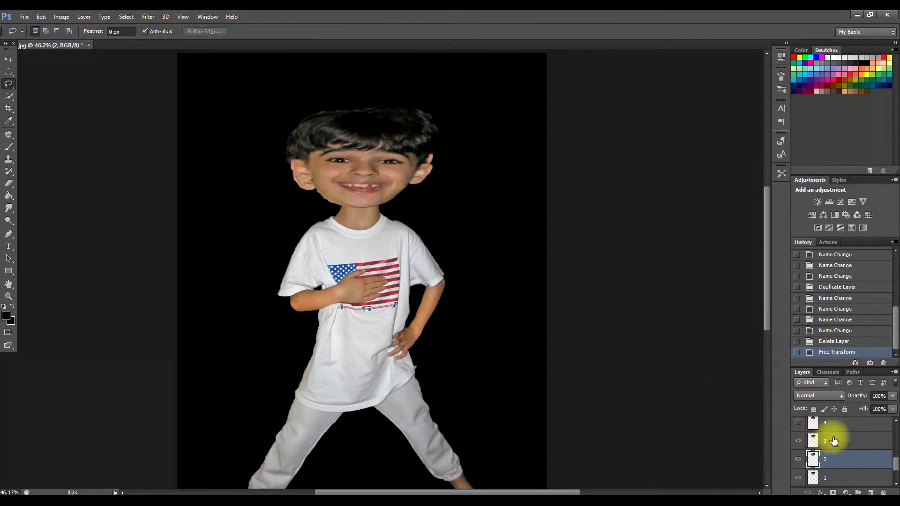
click(834, 440)
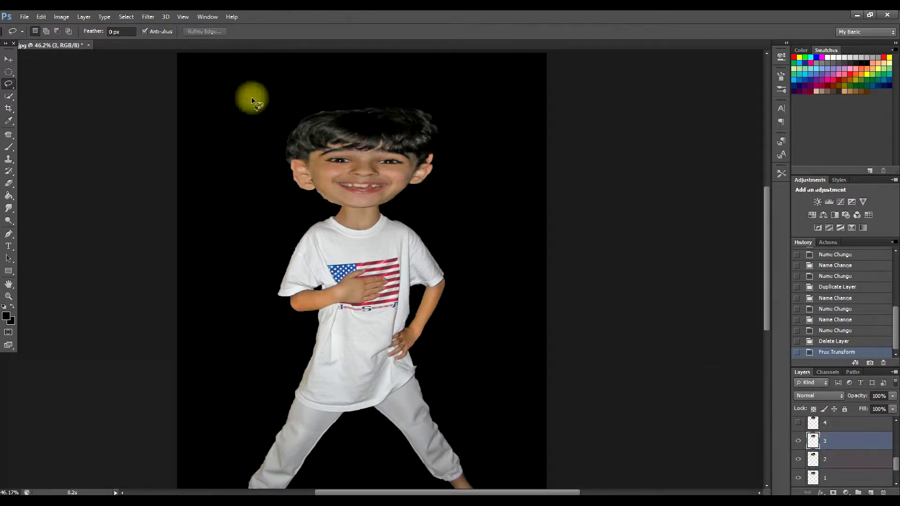
click(41, 17)
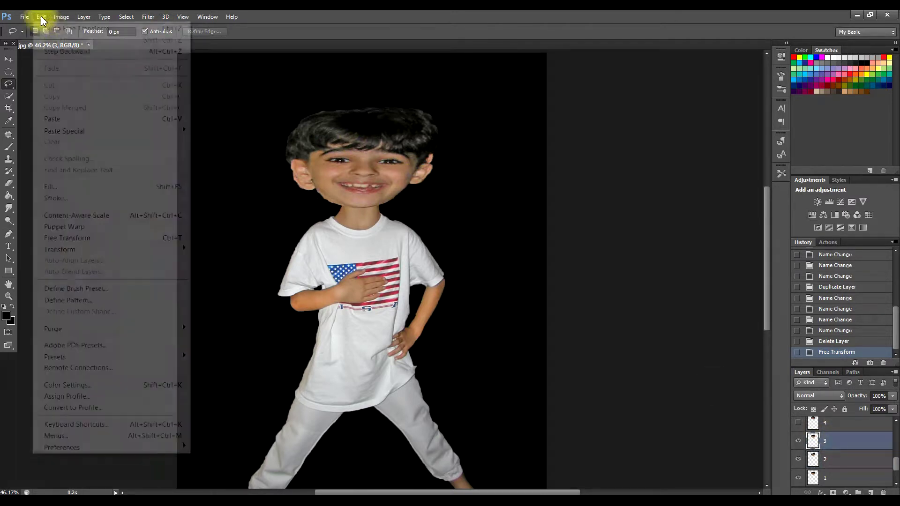
mouse_move(171, 250)
click(210, 280)
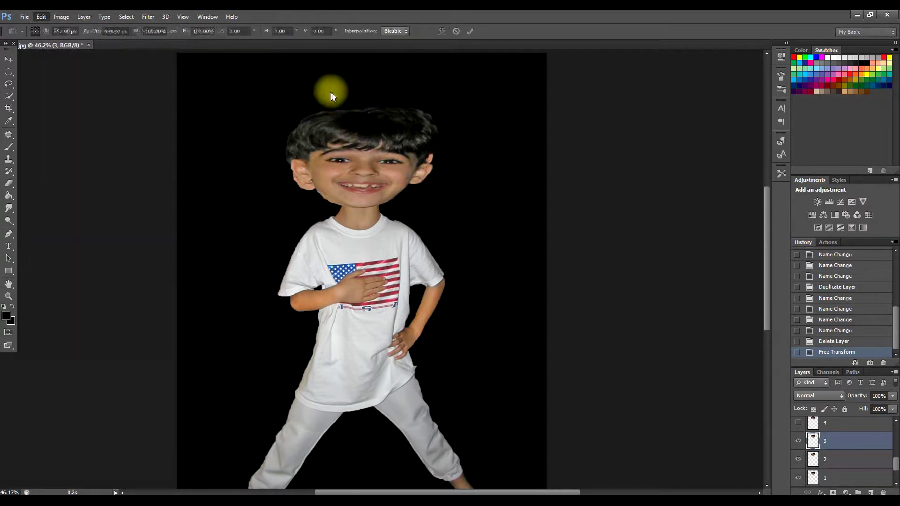
drag(279, 101, 261, 131)
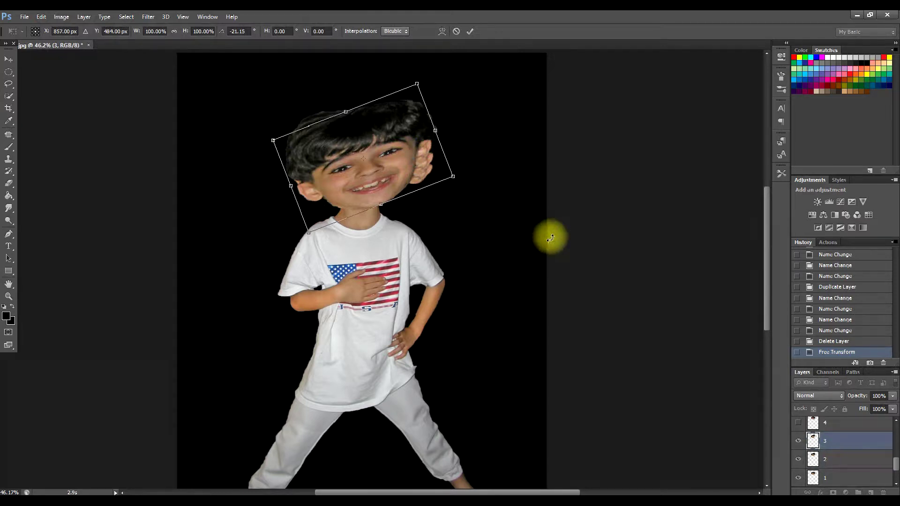
click(9, 85)
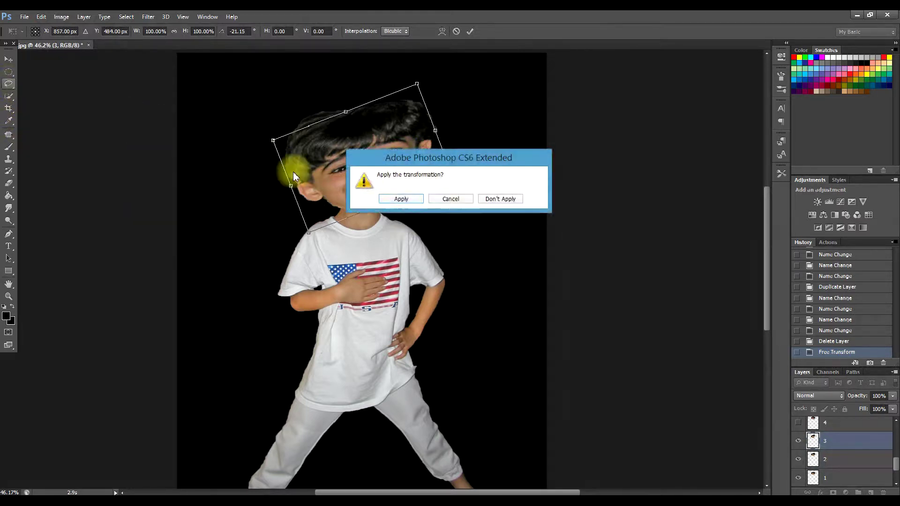
click(400, 201)
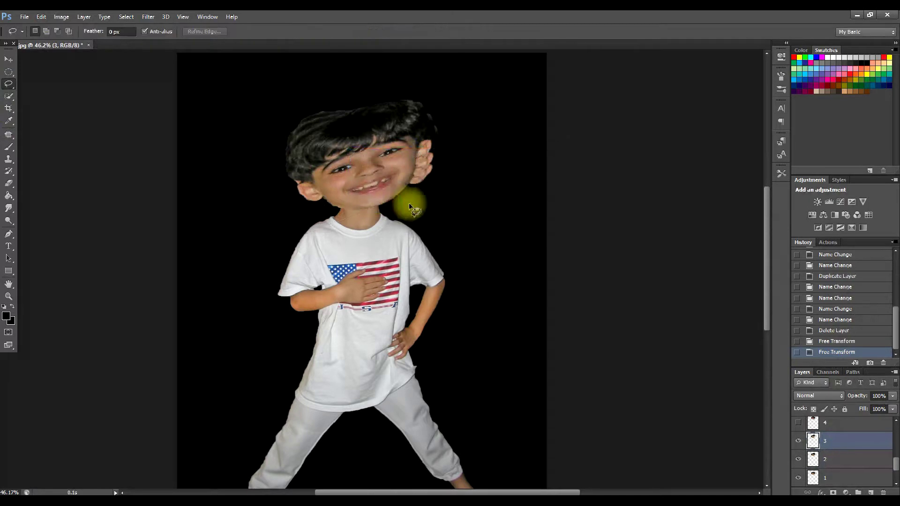
- Show and select head layer 4, rotate it counterclockwise by about 31°, shift it slightly down-left onto the neck, and apply the transformation
click(799, 425)
click(833, 425)
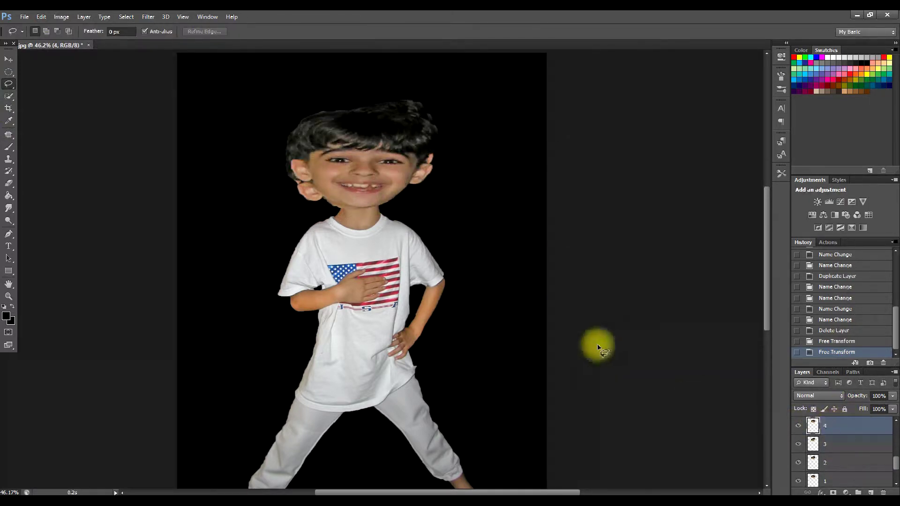
click(42, 17)
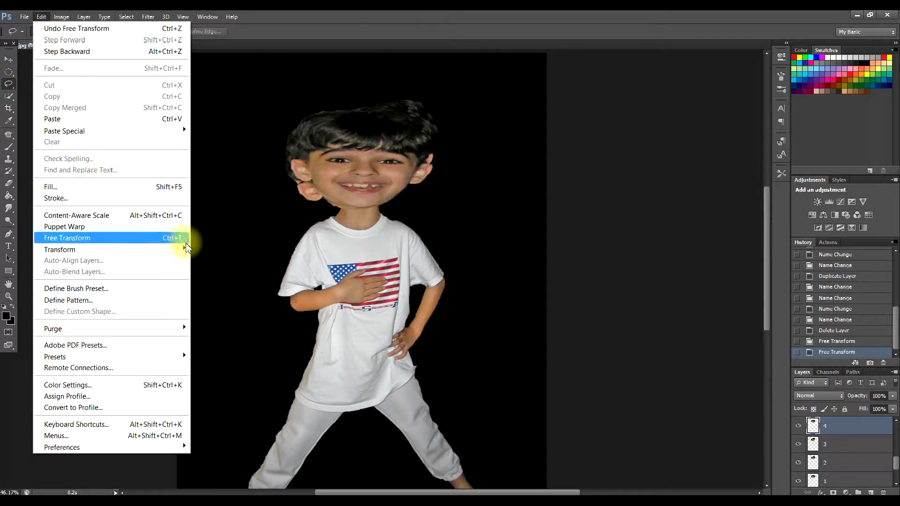
mouse_move(187, 252)
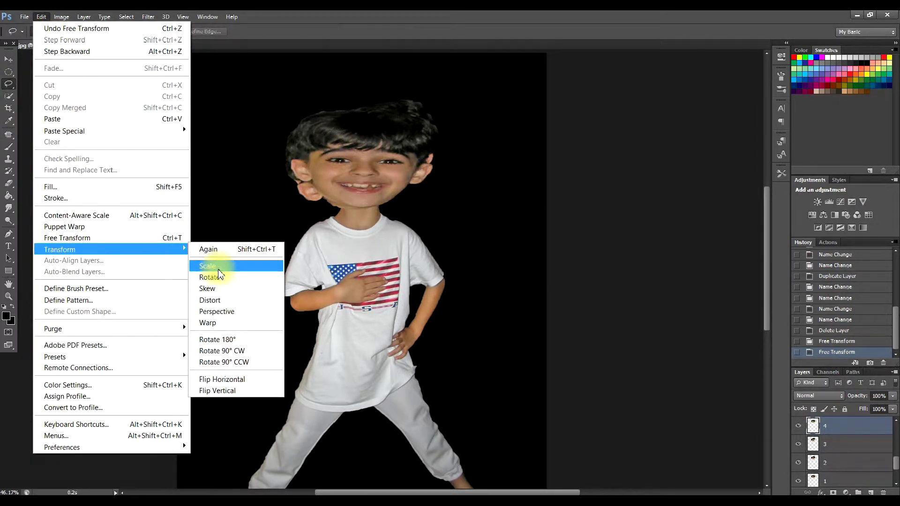
click(220, 277)
drag(263, 94, 235, 155)
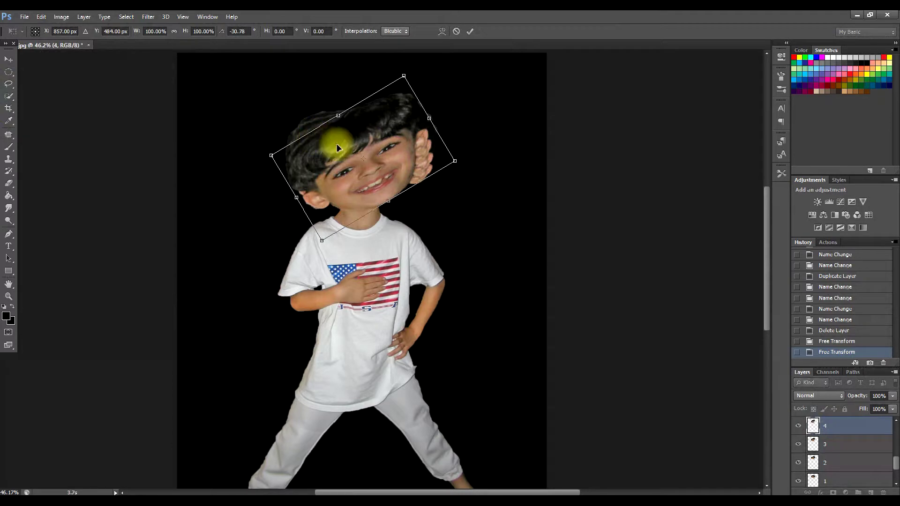
drag(337, 148, 333, 150)
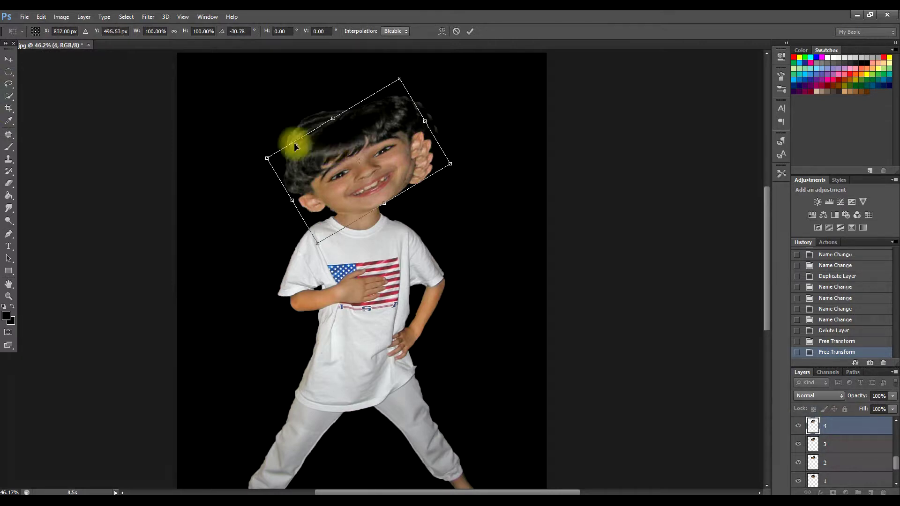
click(12, 86)
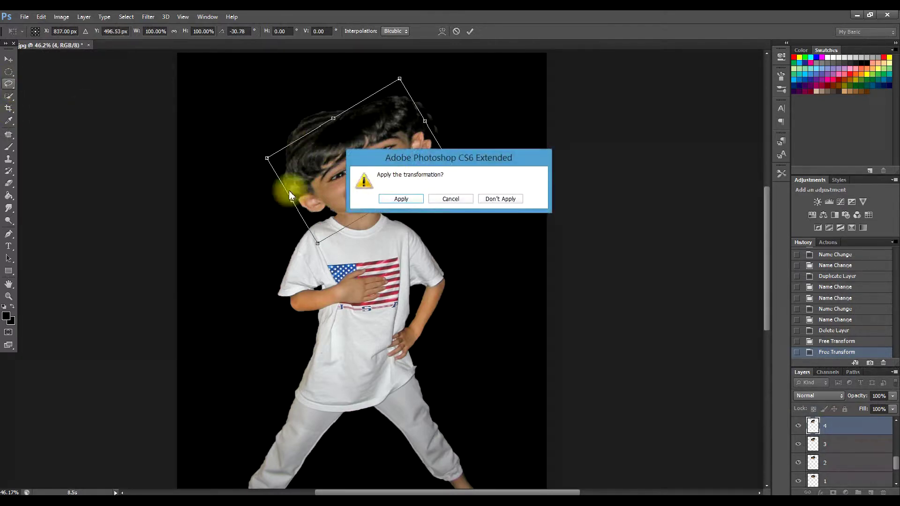
click(400, 200)
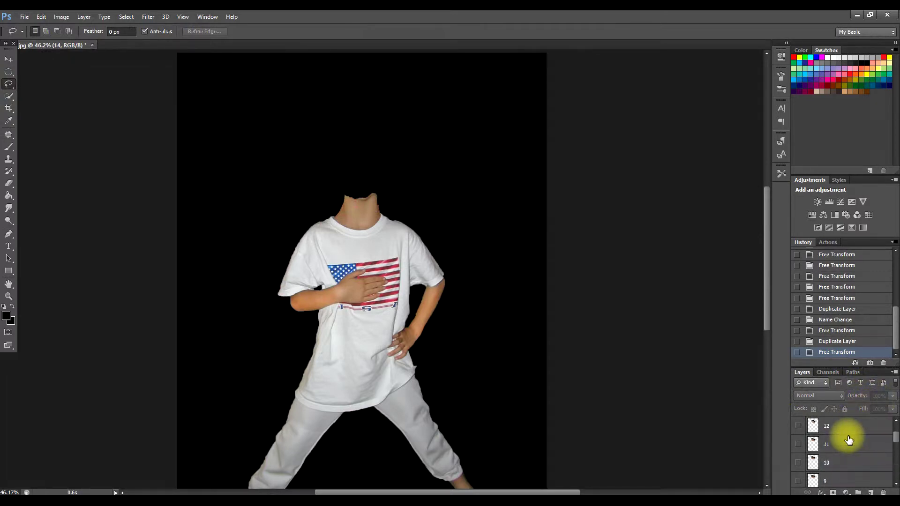
- Preview the tilt of head layers 1 through 4 by showing each in turn and hiding the previous one
scroll(848, 439, up, 3)
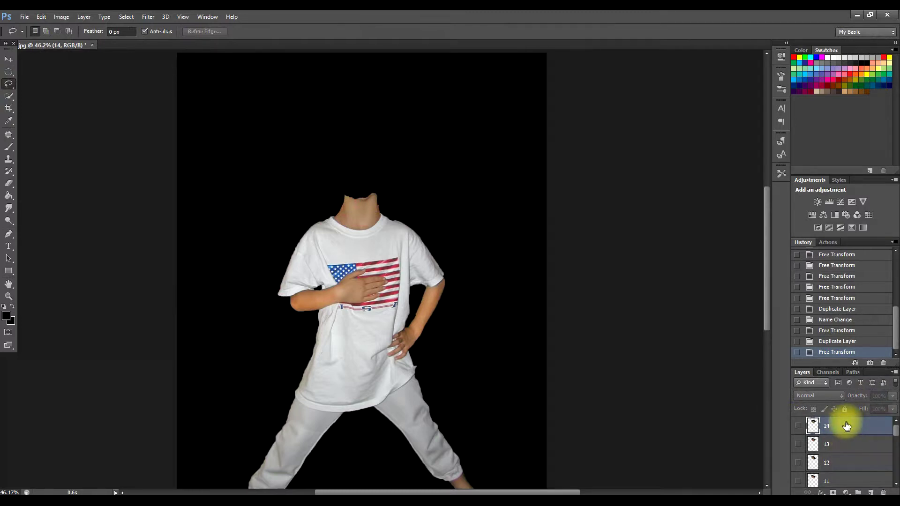
scroll(845, 429, down, 3)
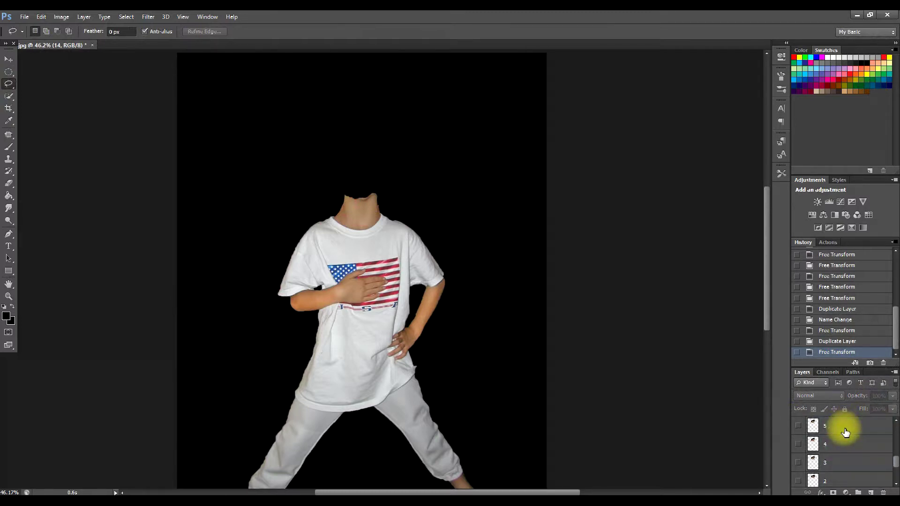
scroll(846, 432, down, 3)
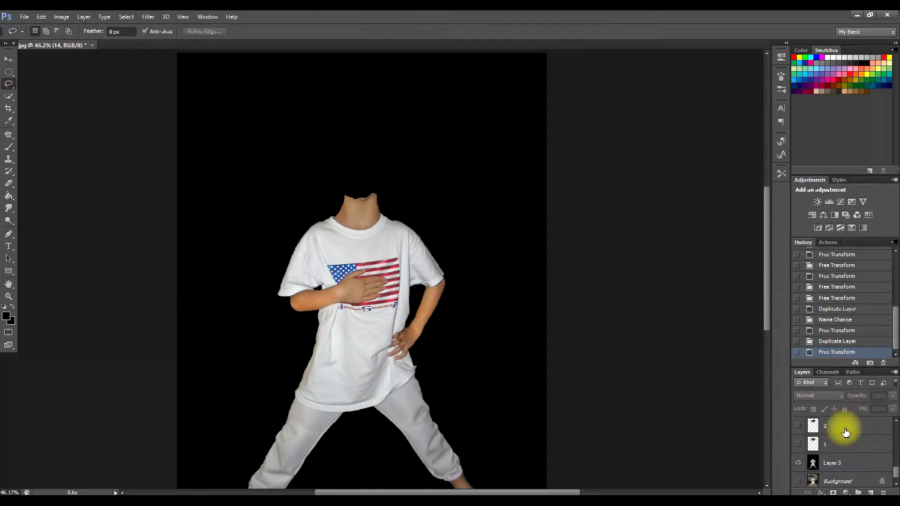
click(798, 445)
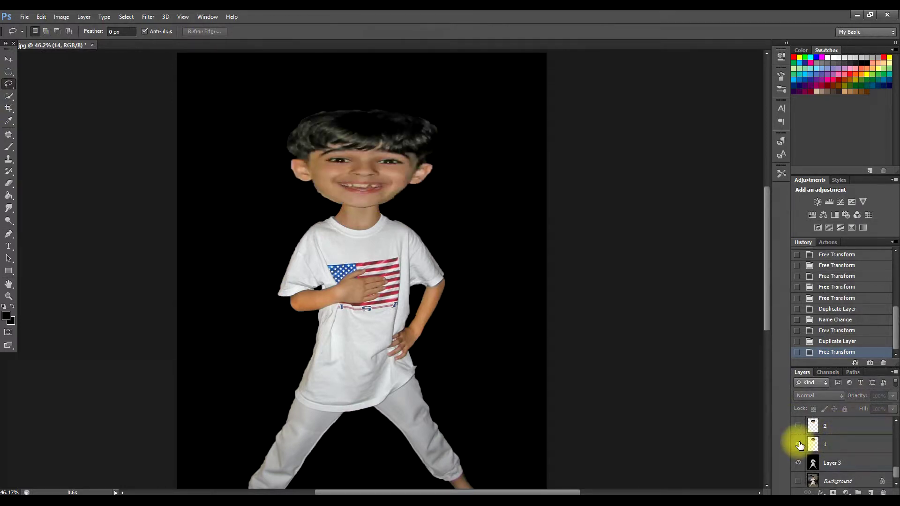
click(798, 426)
click(800, 444)
scroll(803, 446, up, 1)
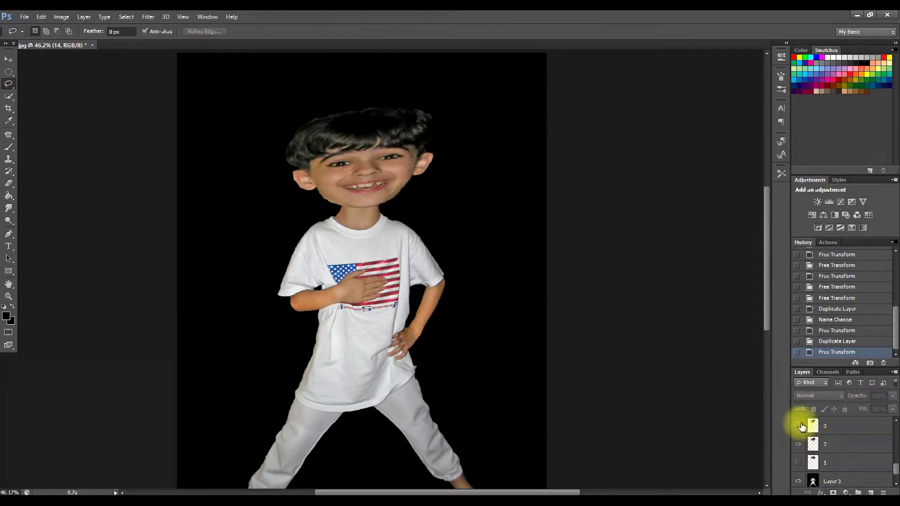
click(800, 445)
click(801, 445)
scroll(802, 440, up, 1)
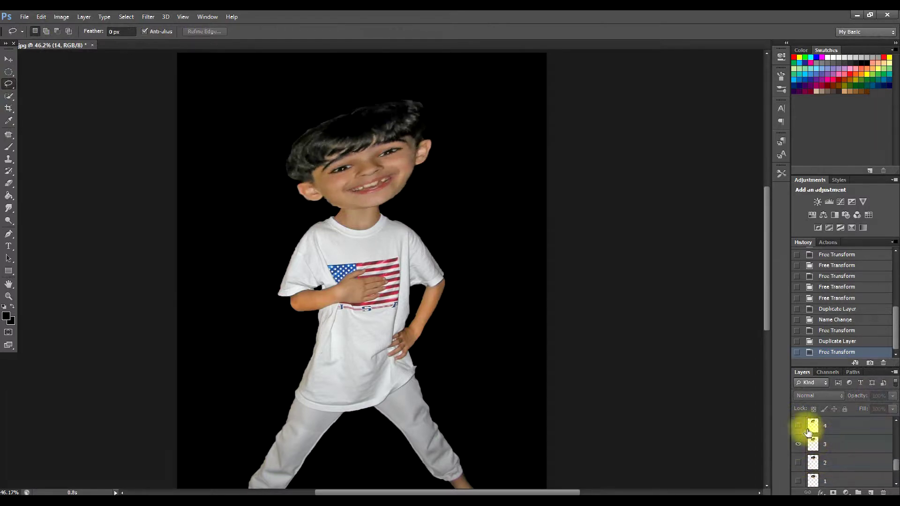
click(798, 425)
click(799, 443)
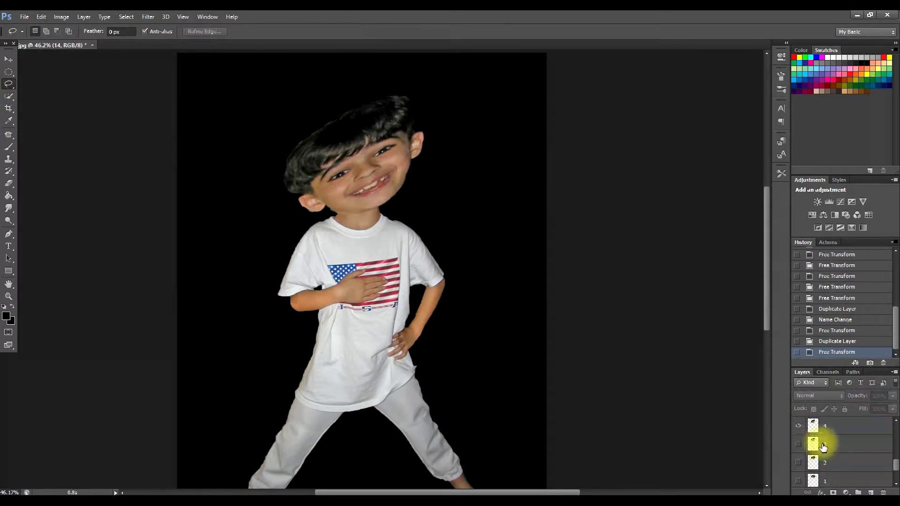
- Continue previewing the tilt sequence with head layers 5 through 7 one at a time, ending with all heads hidden
click(798, 426)
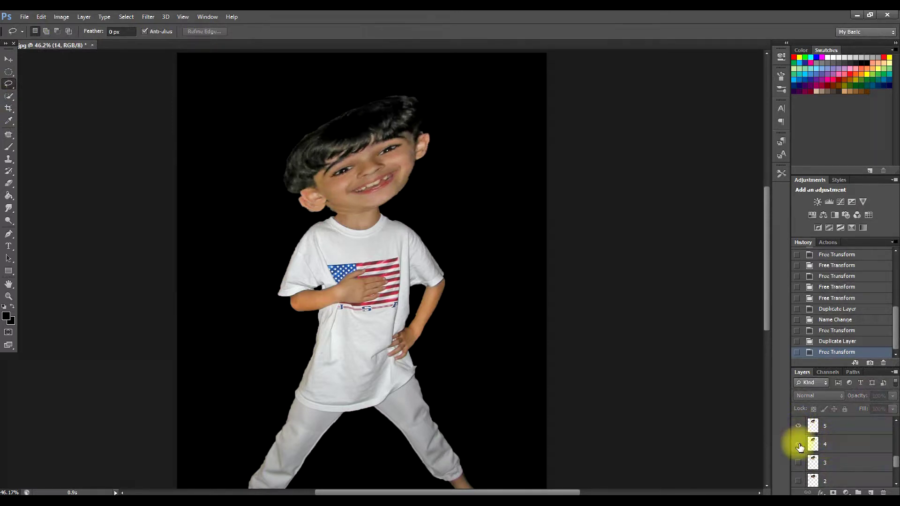
click(798, 444)
scroll(803, 445, up, 1)
click(798, 425)
click(799, 444)
scroll(829, 438, up, 1)
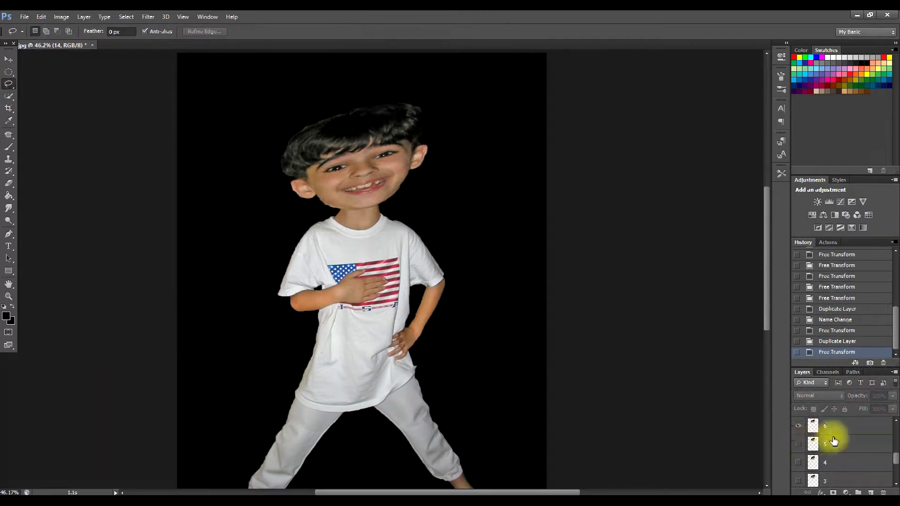
click(798, 425)
click(799, 445)
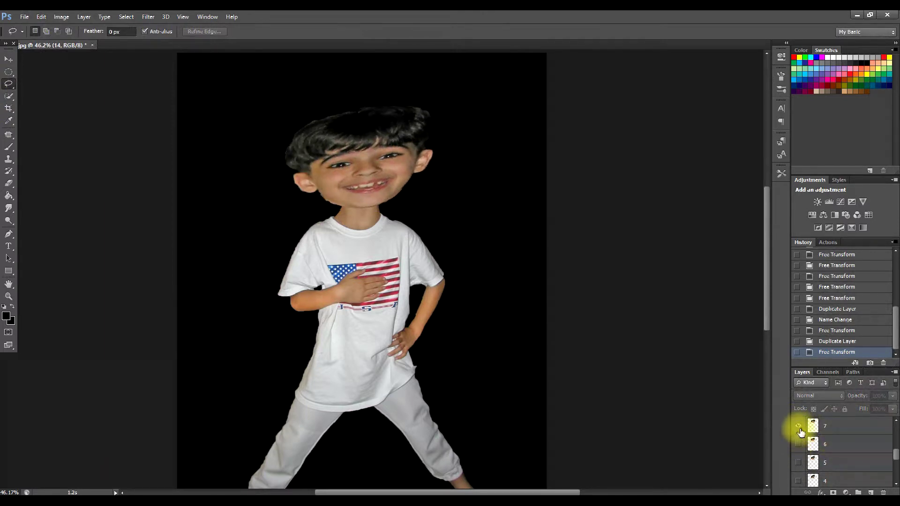
click(798, 425)
- Make head layer 1 visible over the body and create a frame animation in the Timeline
scroll(824, 436, up, 3)
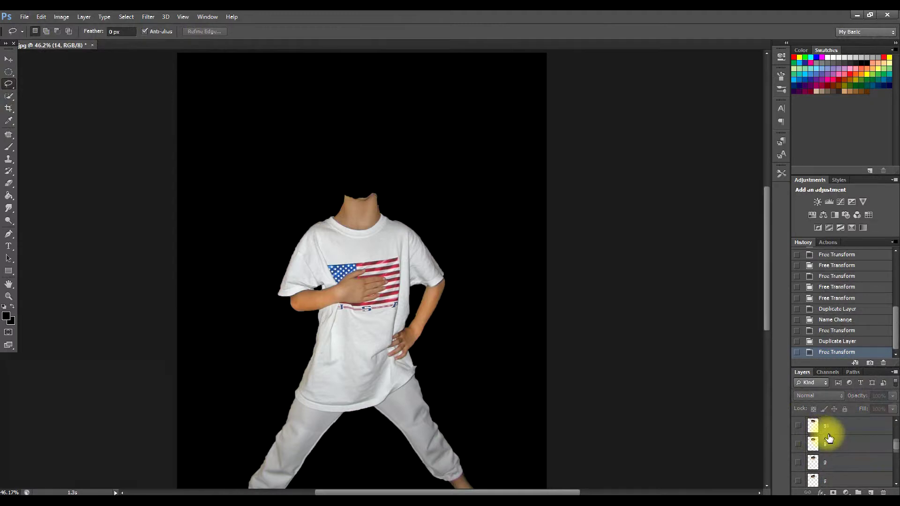
scroll(828, 439, down, 1)
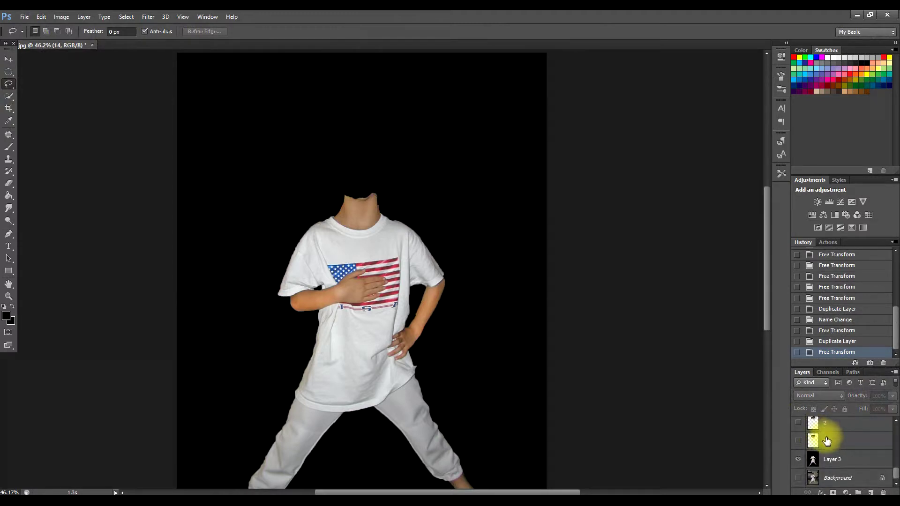
click(799, 442)
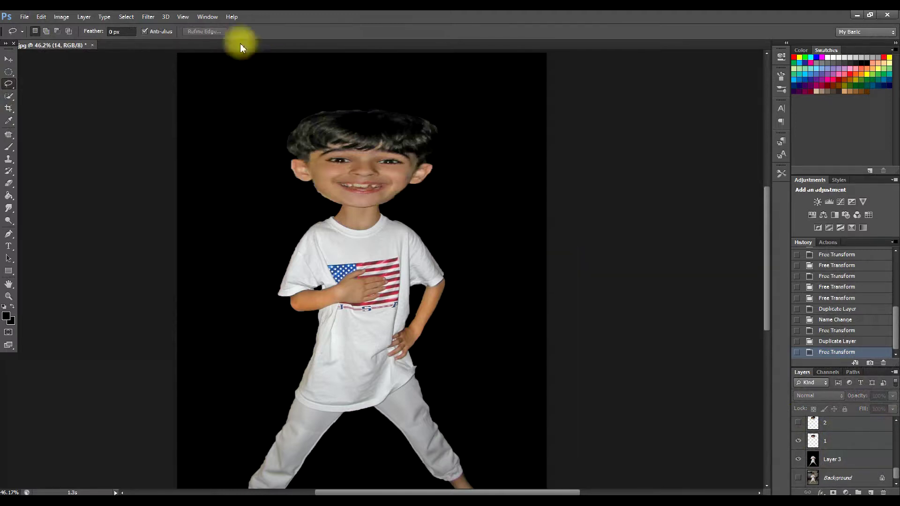
click(207, 16)
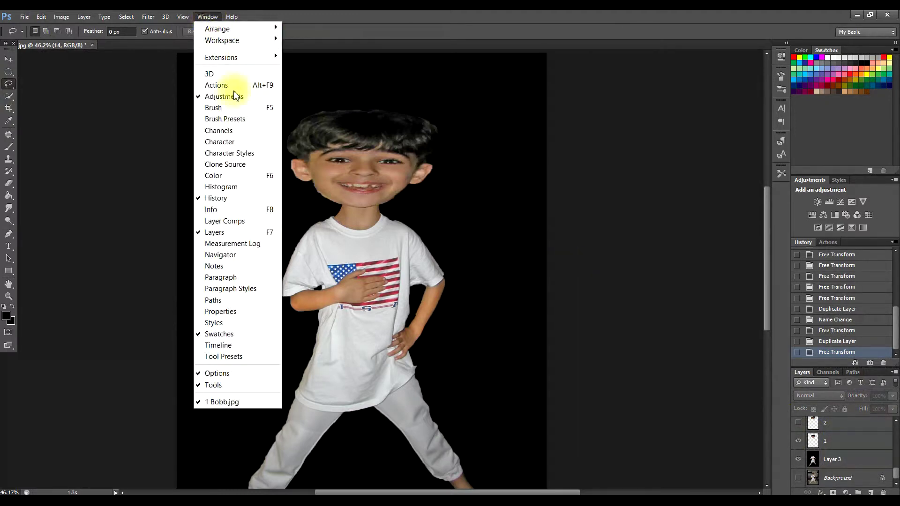
click(239, 346)
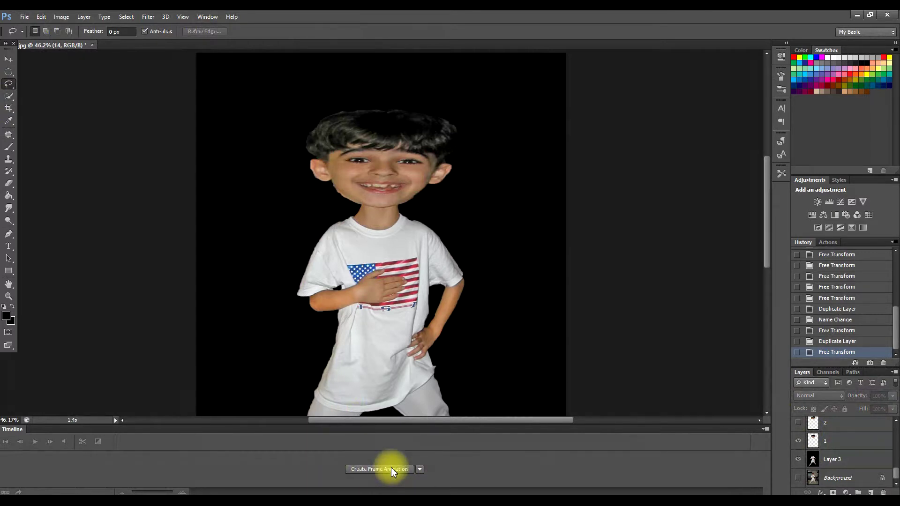
click(420, 469)
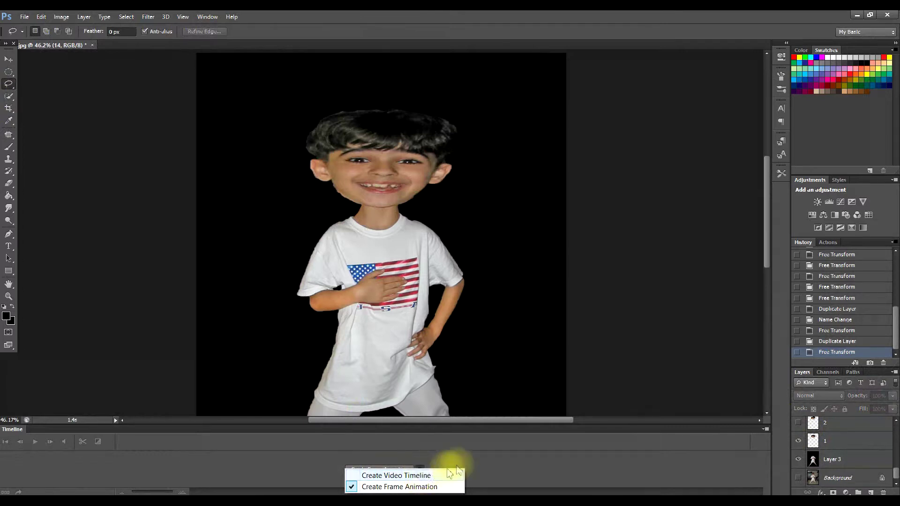
click(485, 454)
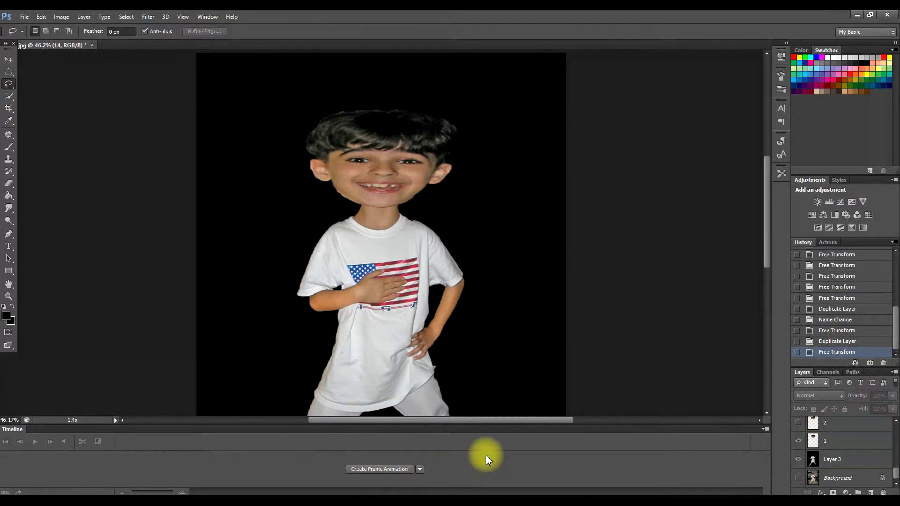
click(378, 469)
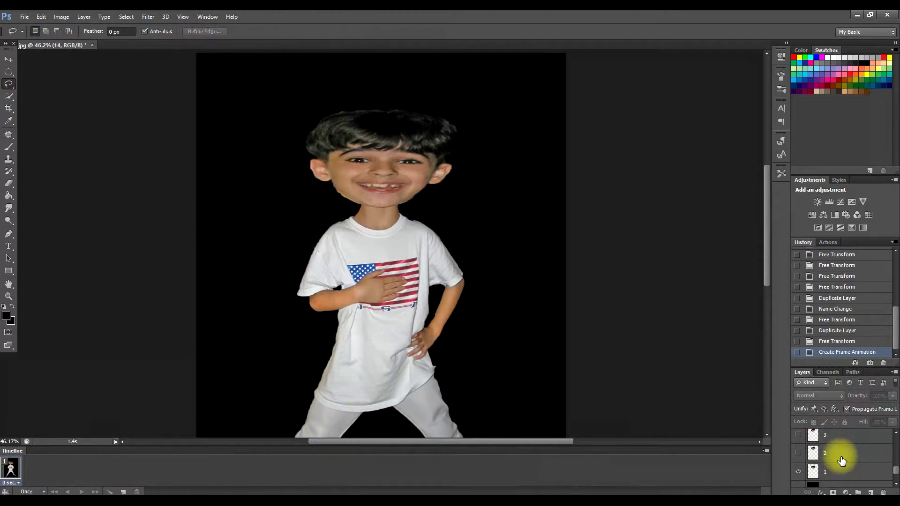
- Swap the visible head from layer 1 to layer 2 and duplicate the selected animation frame
click(798, 472)
click(798, 453)
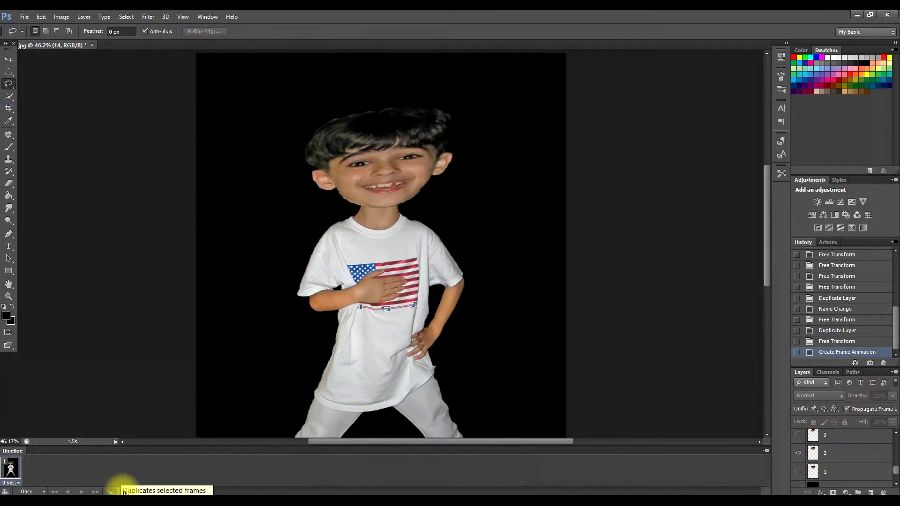
click(124, 491)
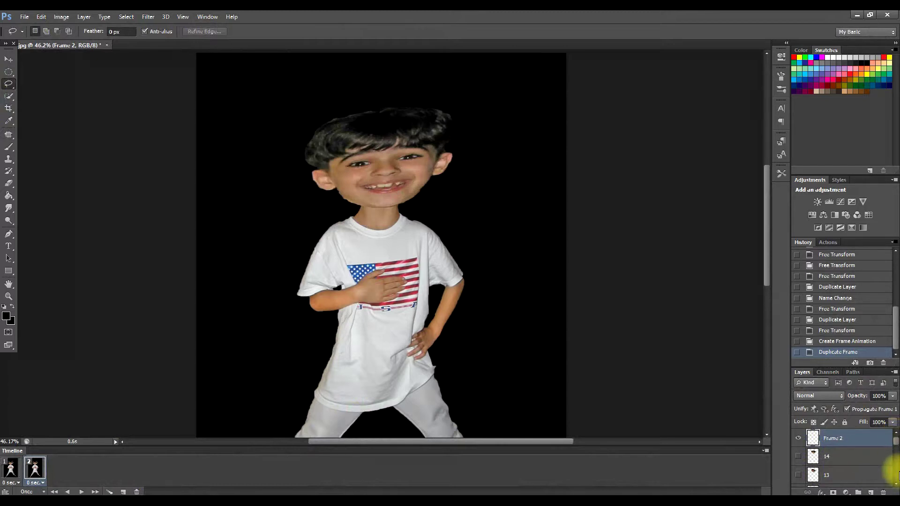
scroll(862, 463, down, 2)
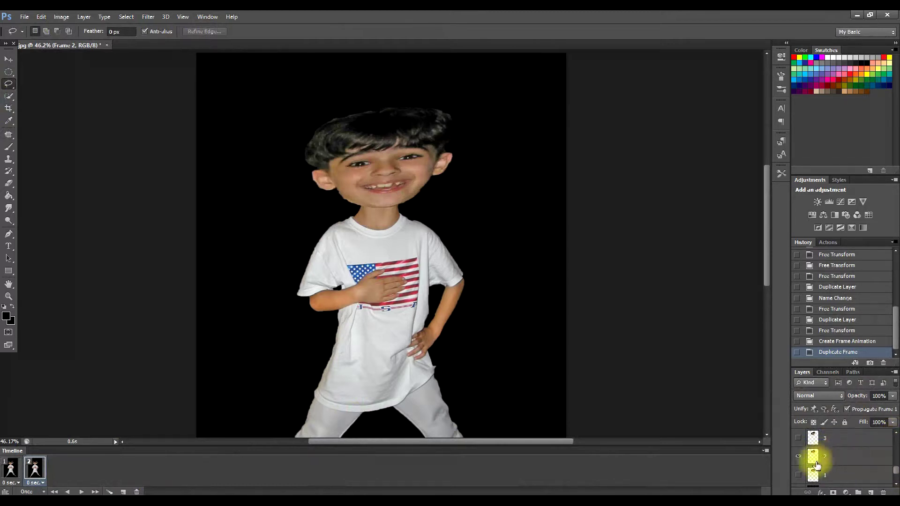
- In animation frame 2, hide head layer 2, show head layer 3, and duplicate the frame
click(798, 457)
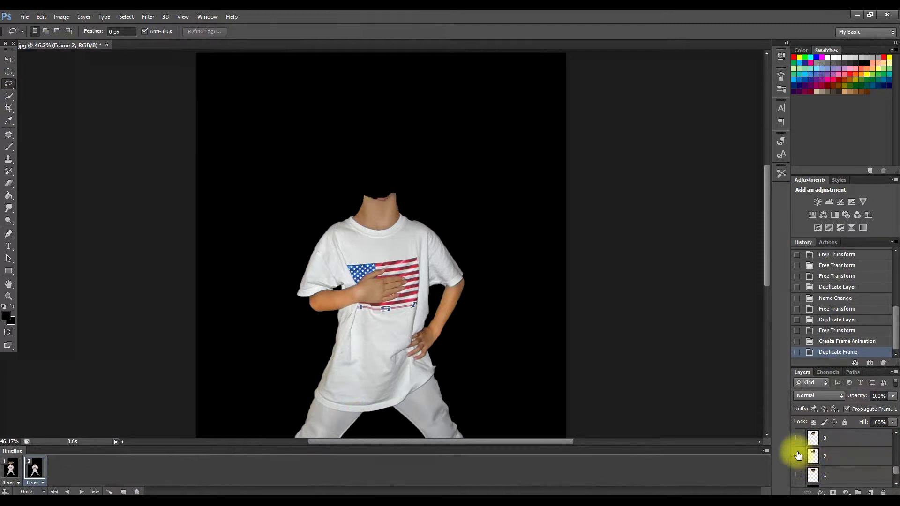
click(800, 438)
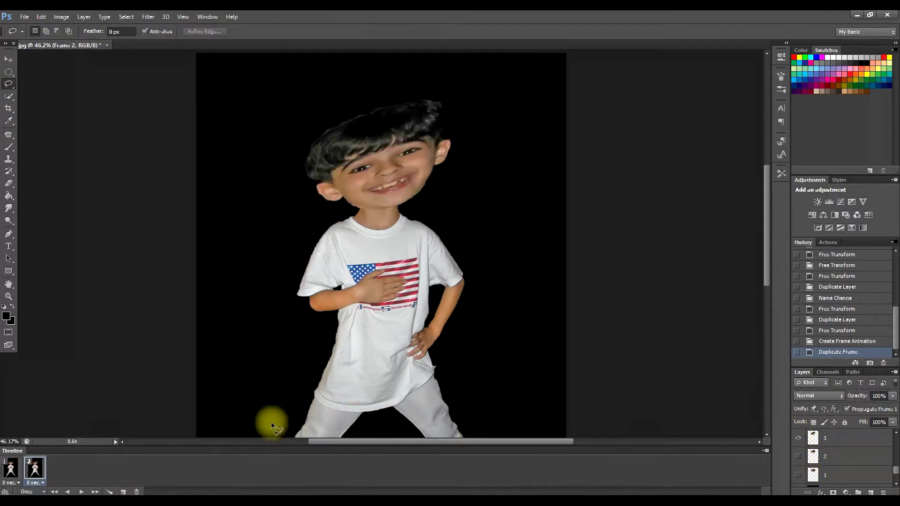
click(123, 492)
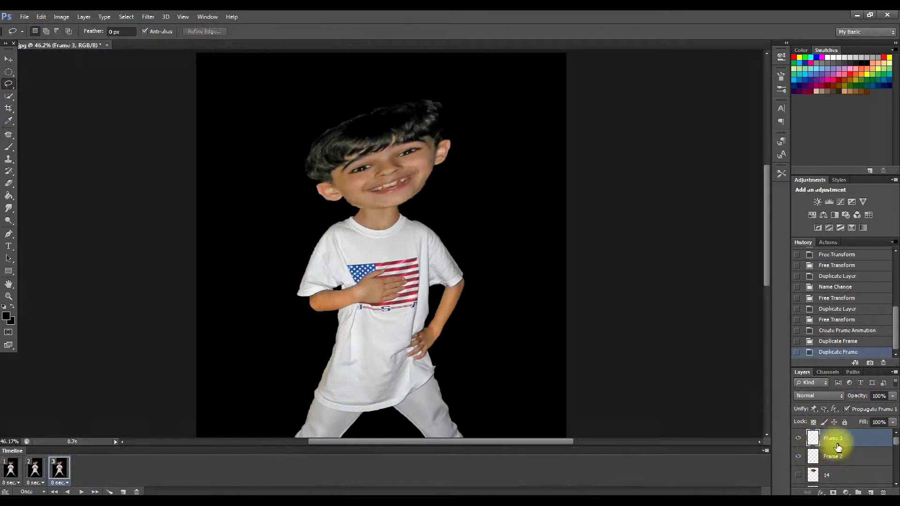
- In animation frame 3, replace the visible head layer 3 with head layer 4 and duplicate the frame
scroll(836, 449, down, 2)
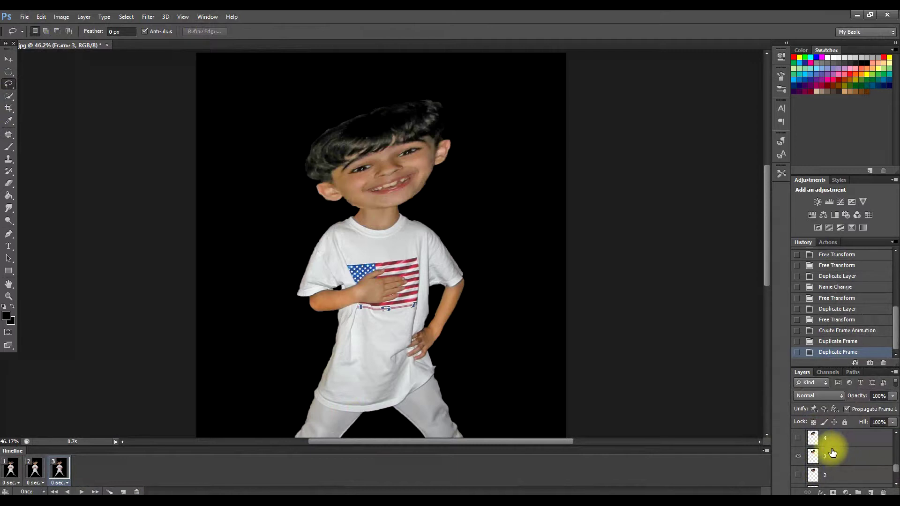
click(798, 456)
click(798, 438)
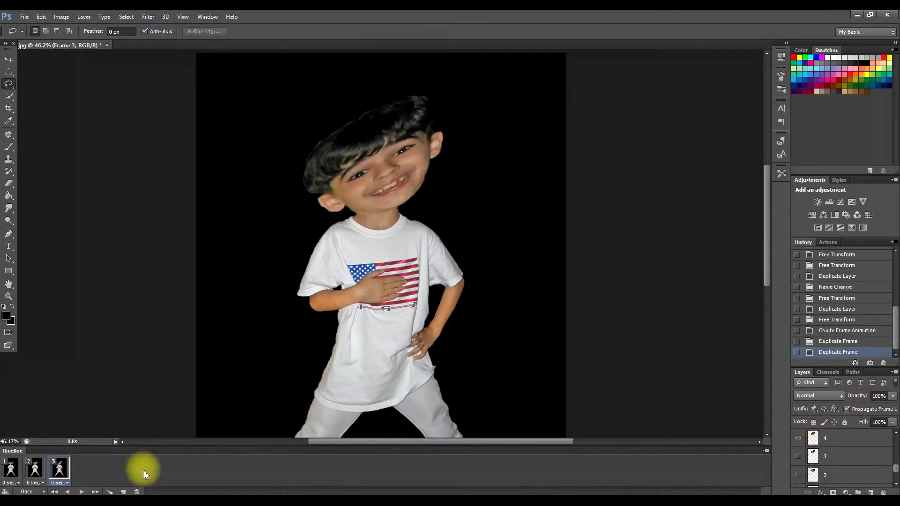
click(122, 491)
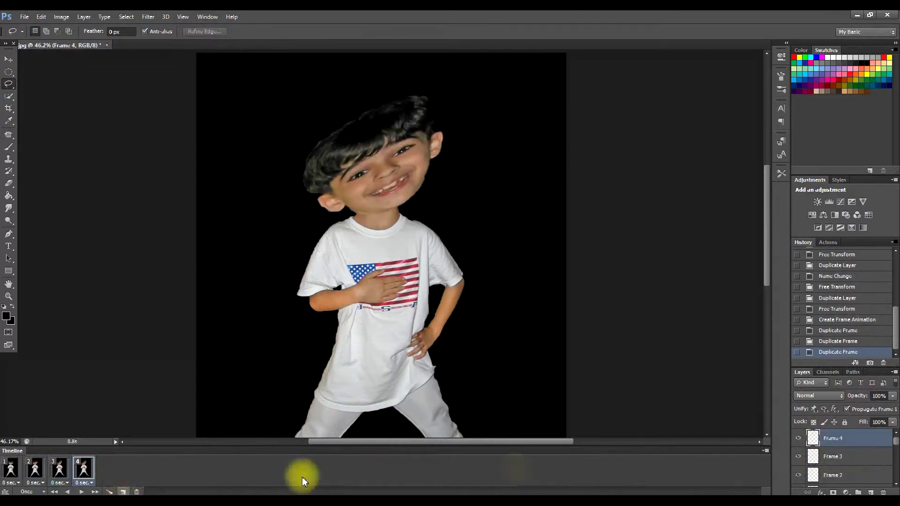
- In animation frame 4, swap the visible head from layer 4 to layer 5 and duplicate the frame
scroll(843, 452, up, 5)
scroll(844, 453, down, 3)
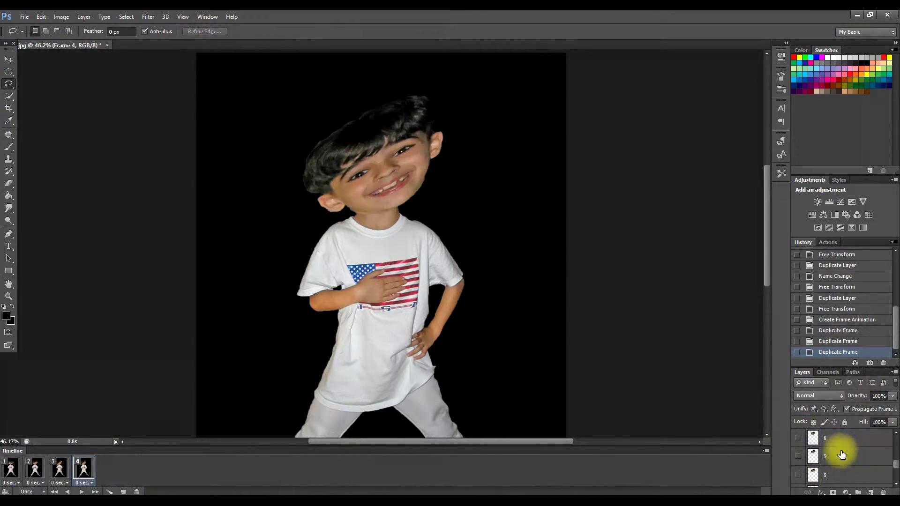
scroll(841, 454, up, 3)
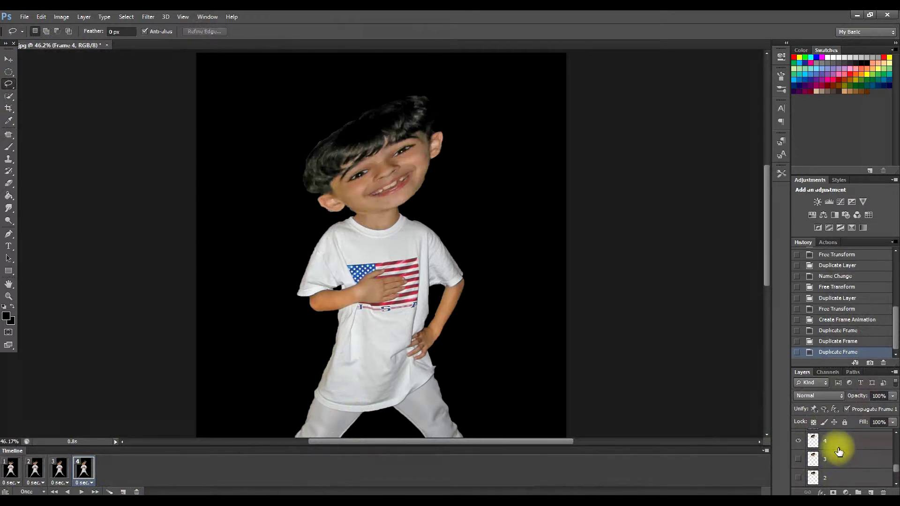
click(798, 459)
click(799, 442)
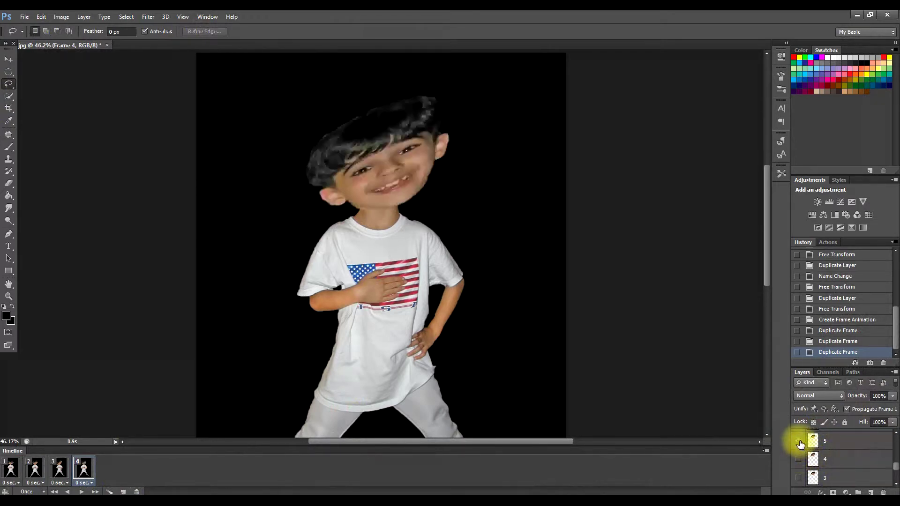
click(124, 491)
- In animation frame 5, show head layer 6 instead of head layer 5 and duplicate the frame
scroll(837, 447, up, 5)
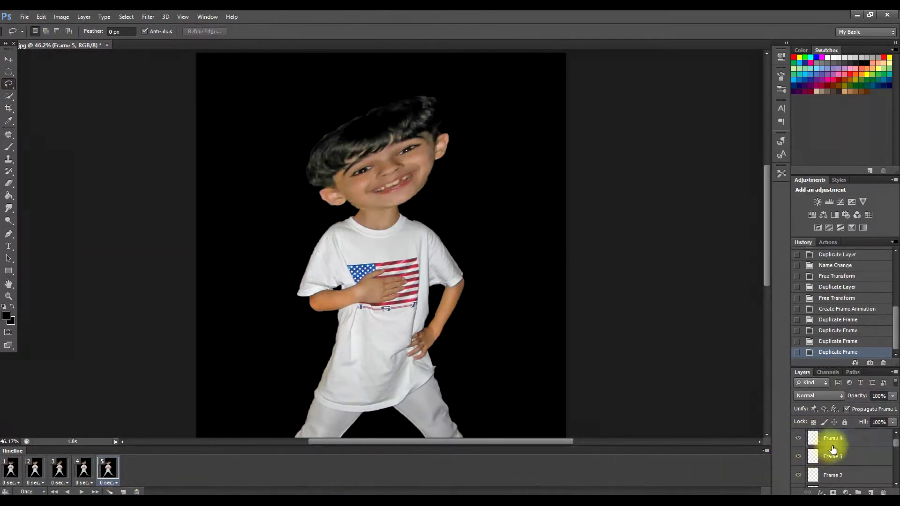
scroll(837, 448, down, 3)
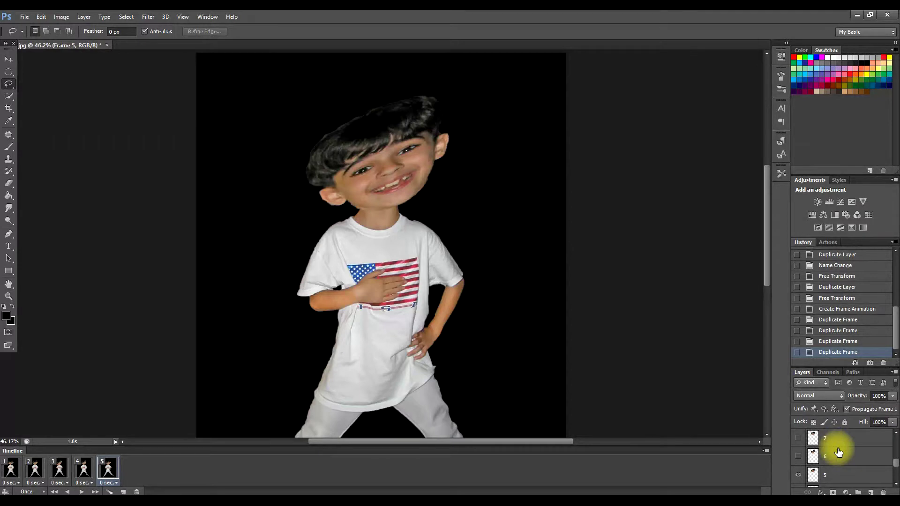
click(798, 456)
click(798, 475)
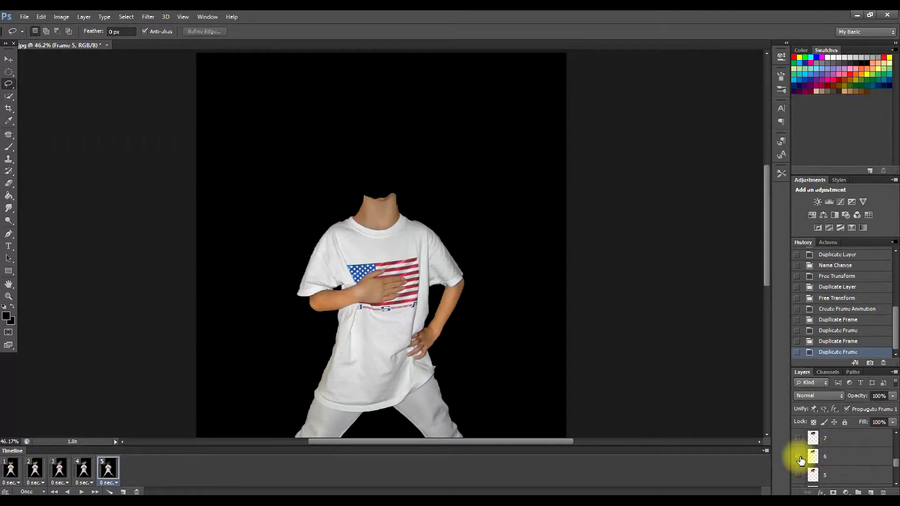
click(123, 491)
- In animation frame 6, hide head layer 6, show head layer 7, and duplicate the frame
scroll(875, 449, down, 5)
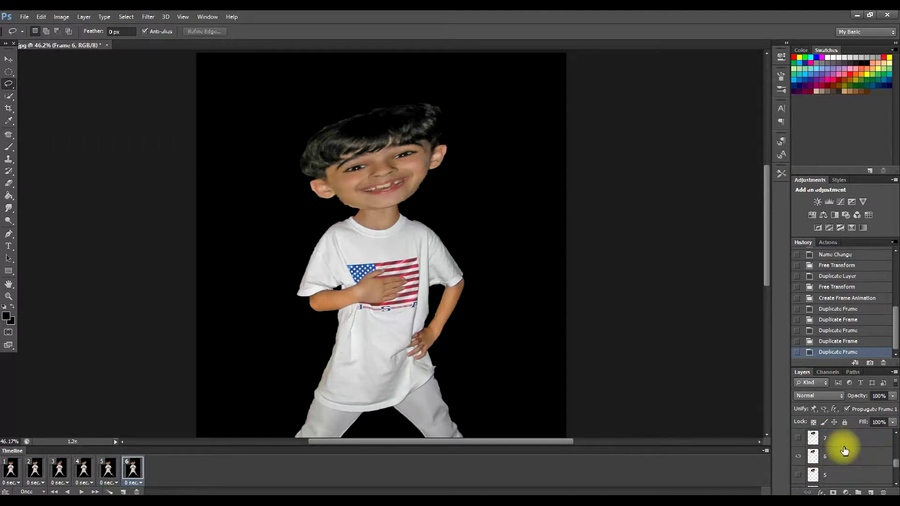
scroll(832, 452, down, 1)
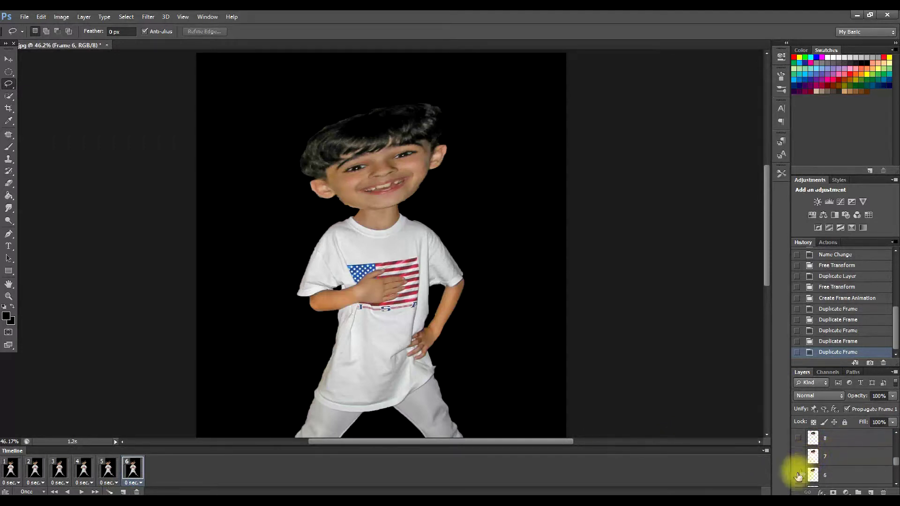
click(798, 476)
click(798, 456)
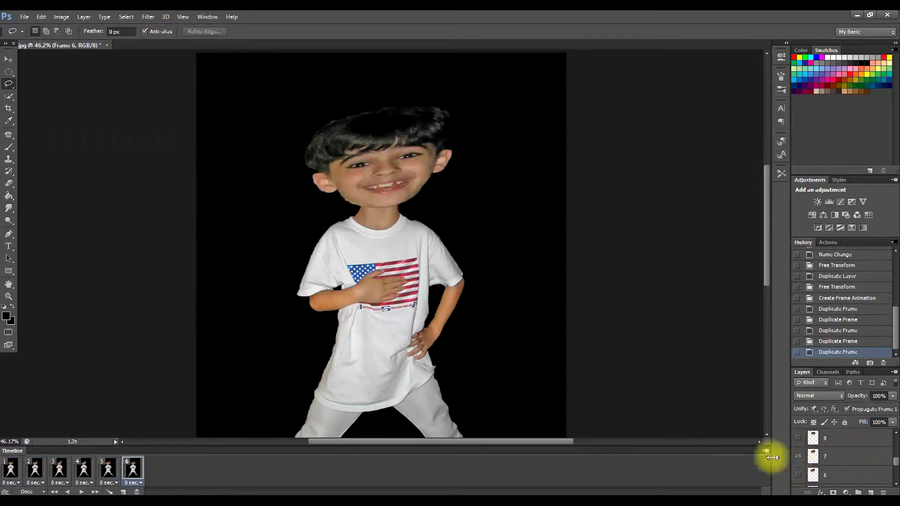
click(123, 491)
- In animation frame 7, replace the visible head layer 7 with head layer 8 and duplicate the frame
scroll(847, 450, down, 3)
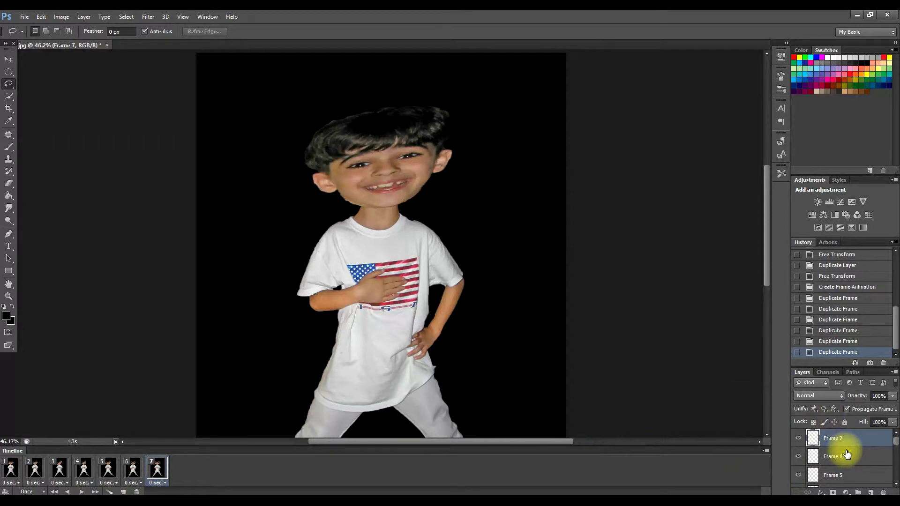
scroll(848, 447, down, 5)
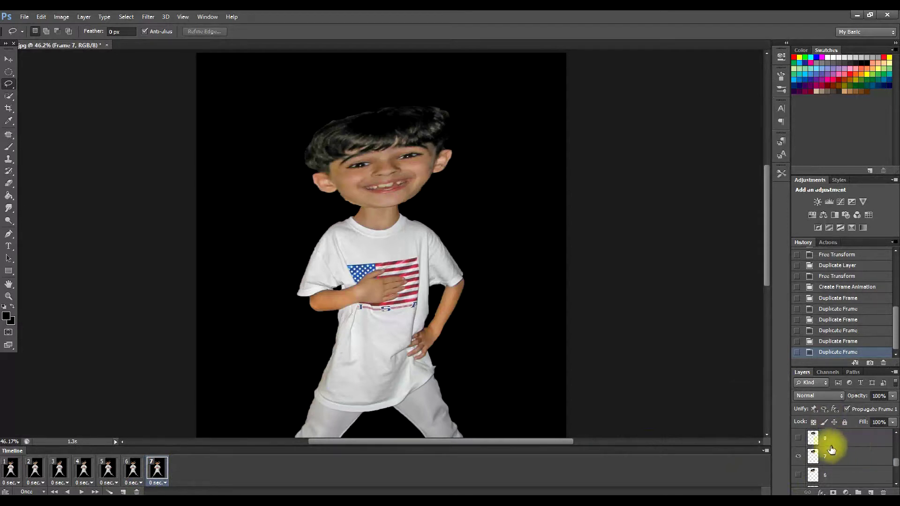
click(798, 456)
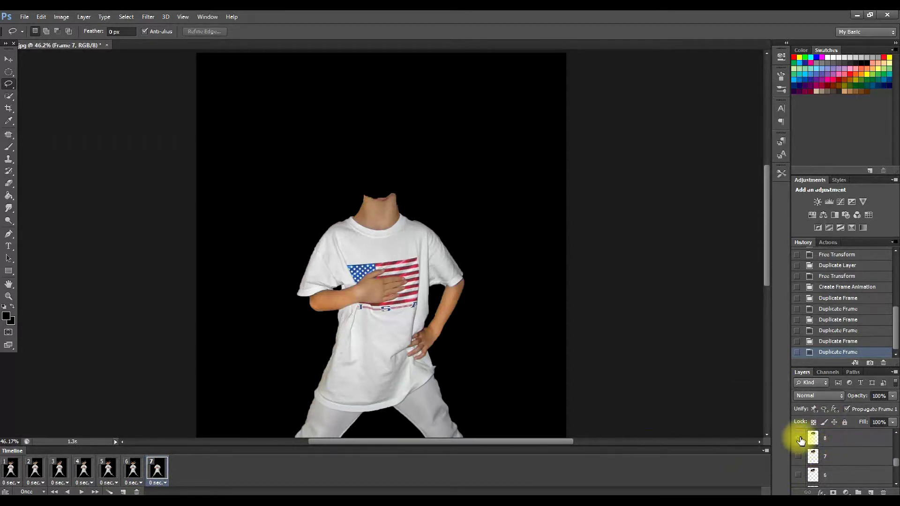
click(798, 438)
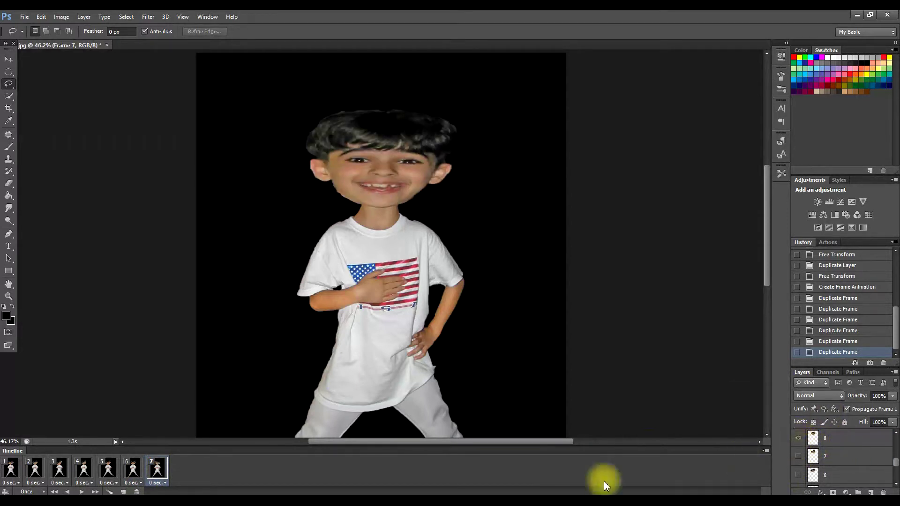
click(123, 492)
- In animation frame 8, swap the visible head from layer 8 to layer 9 and duplicate the frame
scroll(825, 450, up, 5)
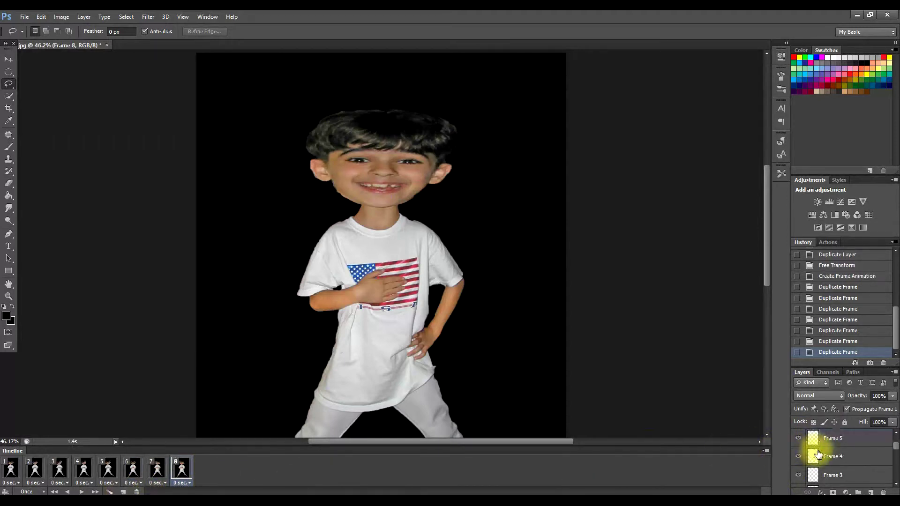
scroll(839, 451, down, 3)
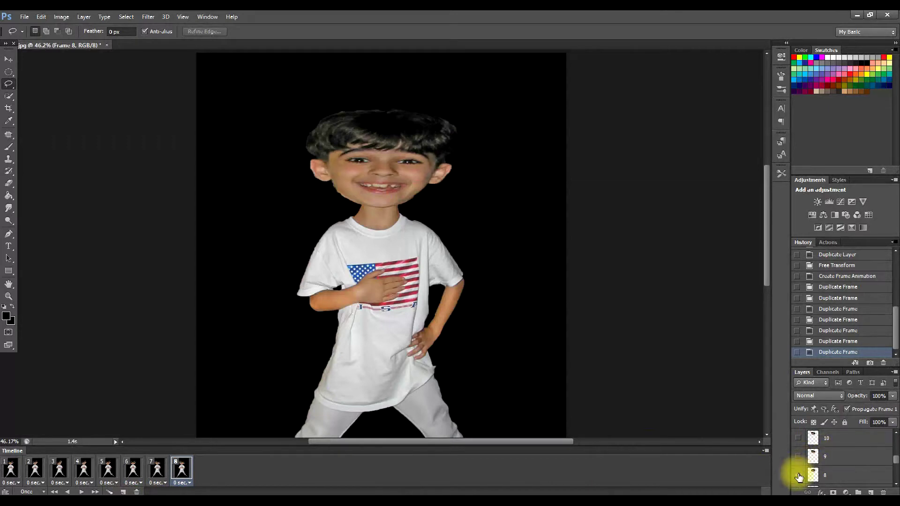
click(799, 477)
click(799, 458)
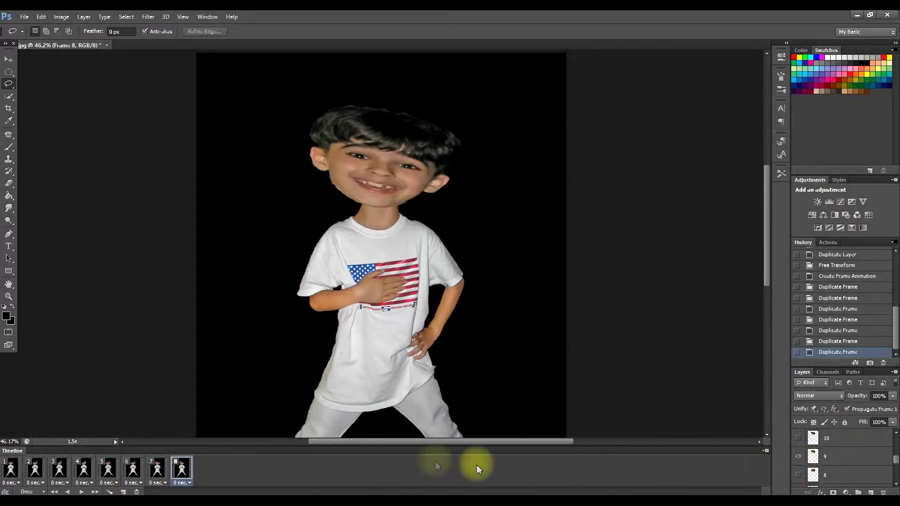
click(124, 491)
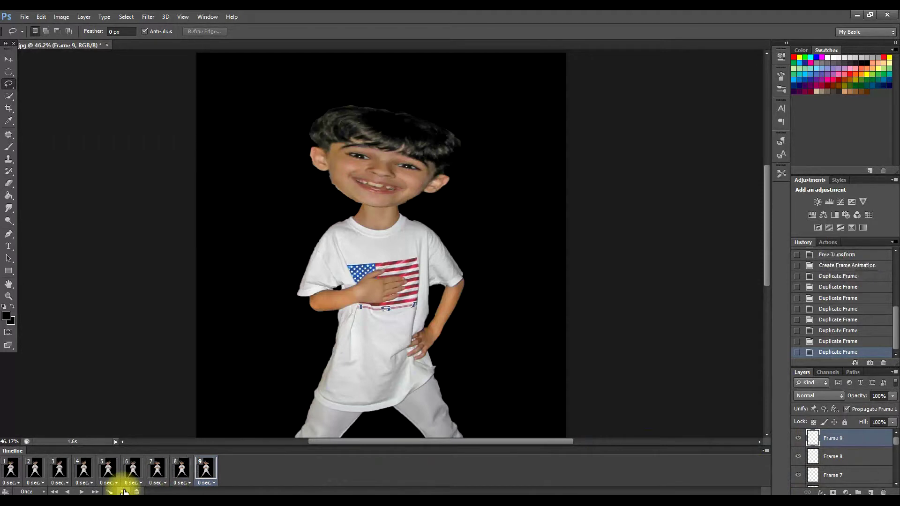
- In animation frame 9, show head layer 10 instead of head layer 9 and duplicate the frame
scroll(833, 456, down, 5)
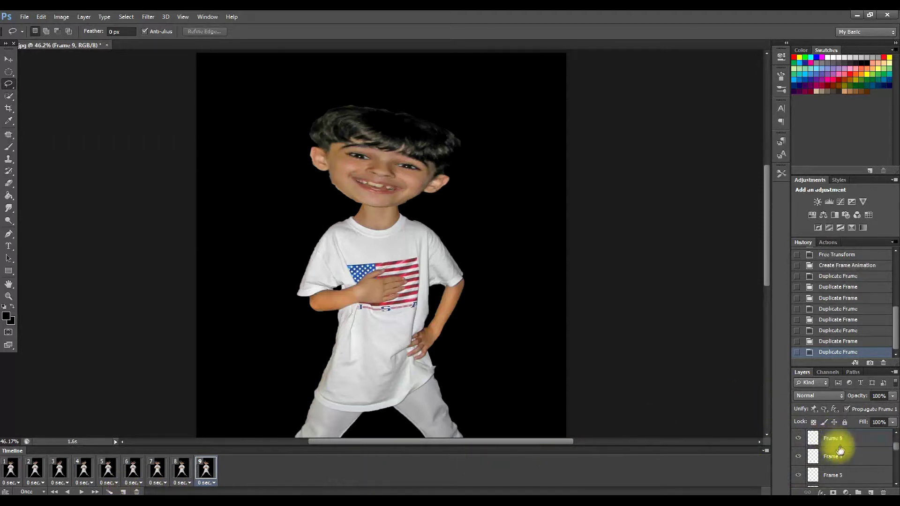
scroll(833, 455, up, 1)
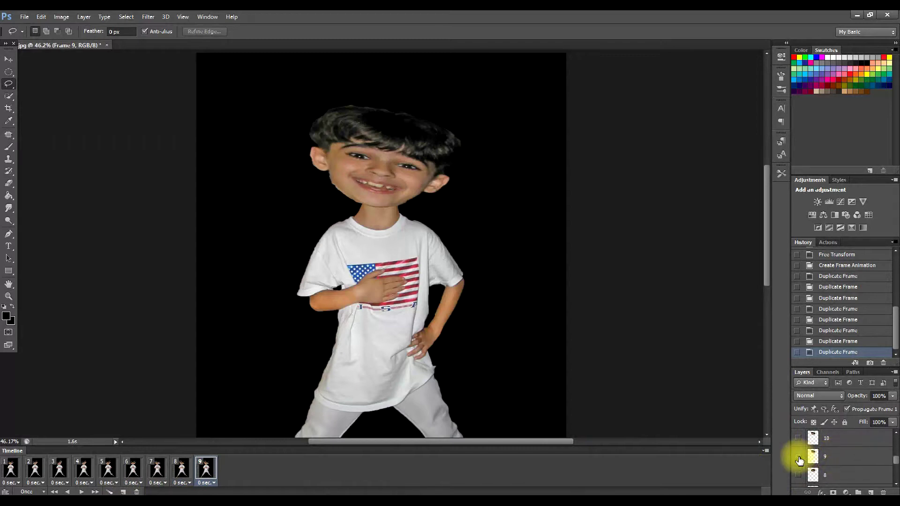
click(798, 439)
click(799, 439)
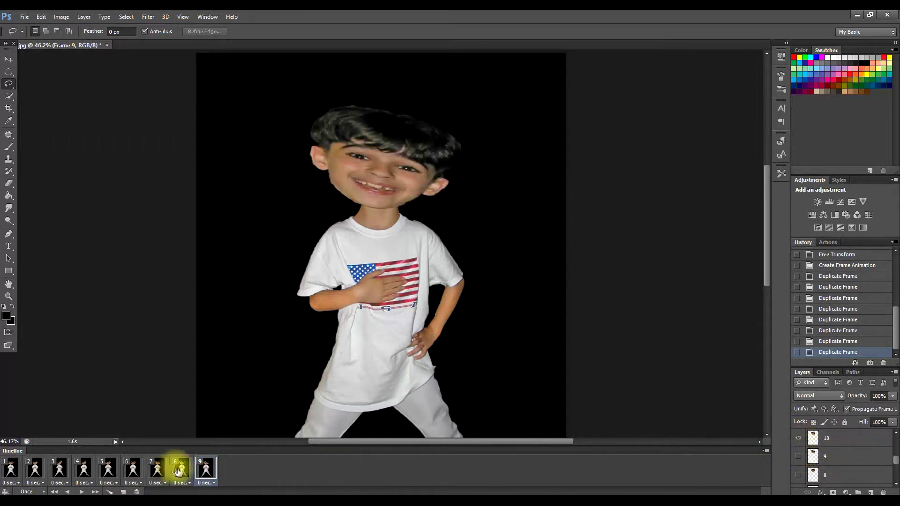
click(124, 491)
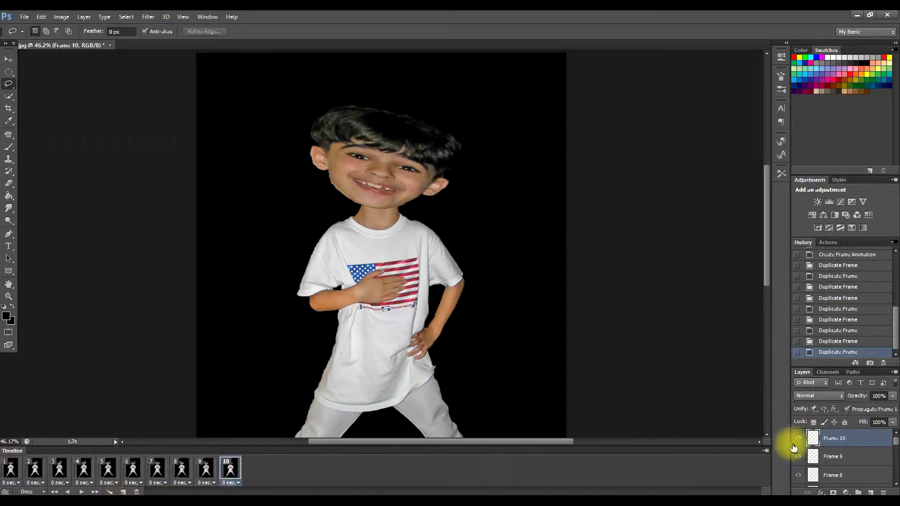
- In animation frame 10, hide head layer 10, show head layer 11, and duplicate the frame
scroll(834, 450, down, 1)
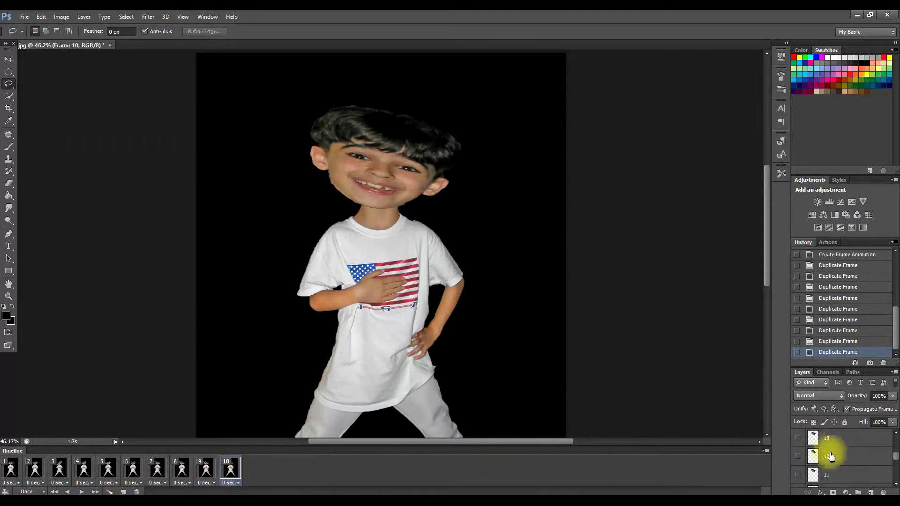
scroll(830, 457, down, 1)
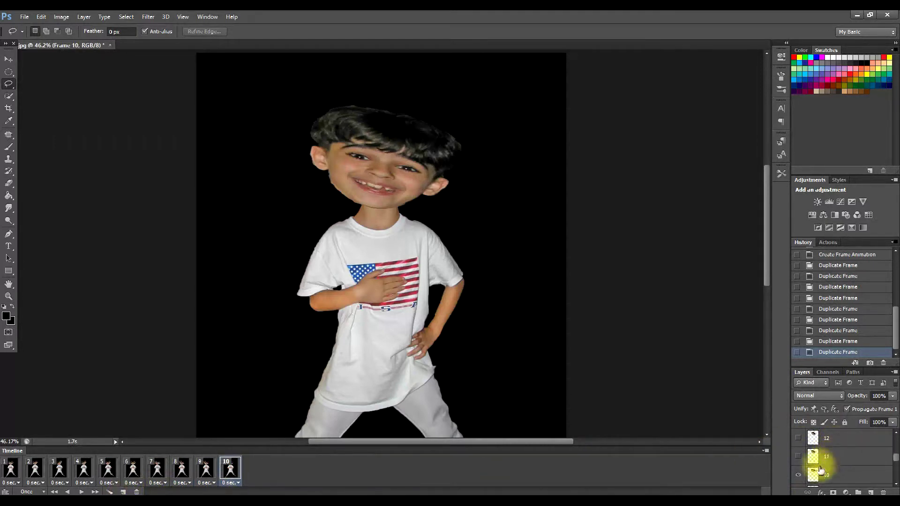
click(798, 476)
click(798, 456)
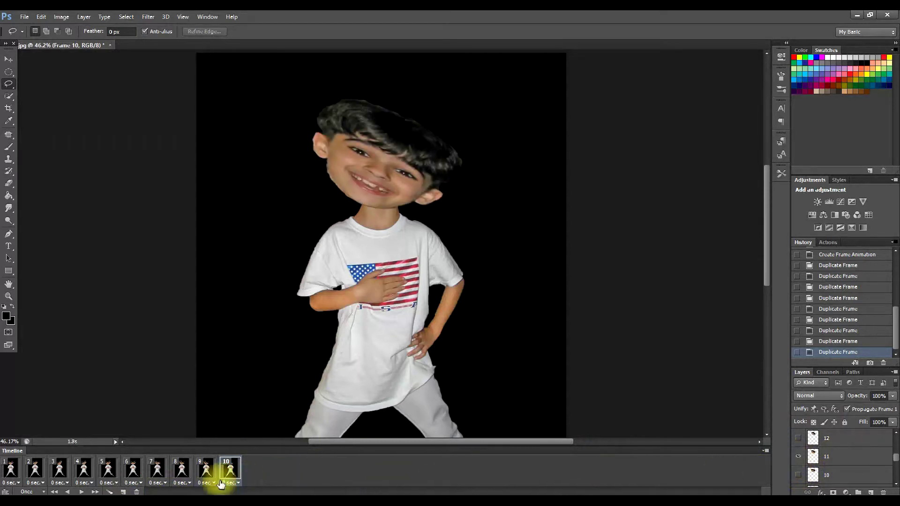
click(124, 492)
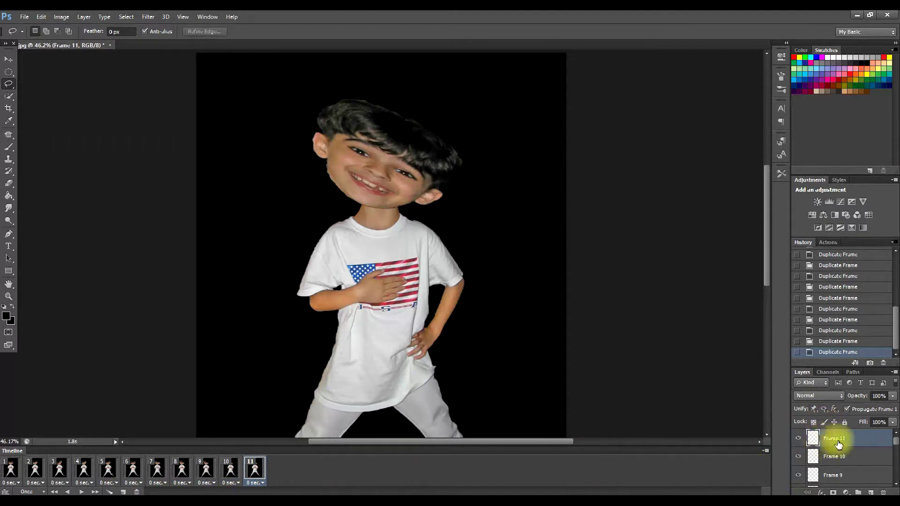
- In animation frame 11, replace the visible head layer 11 with head layer 12 and duplicate the frame
scroll(839, 445, down, 4)
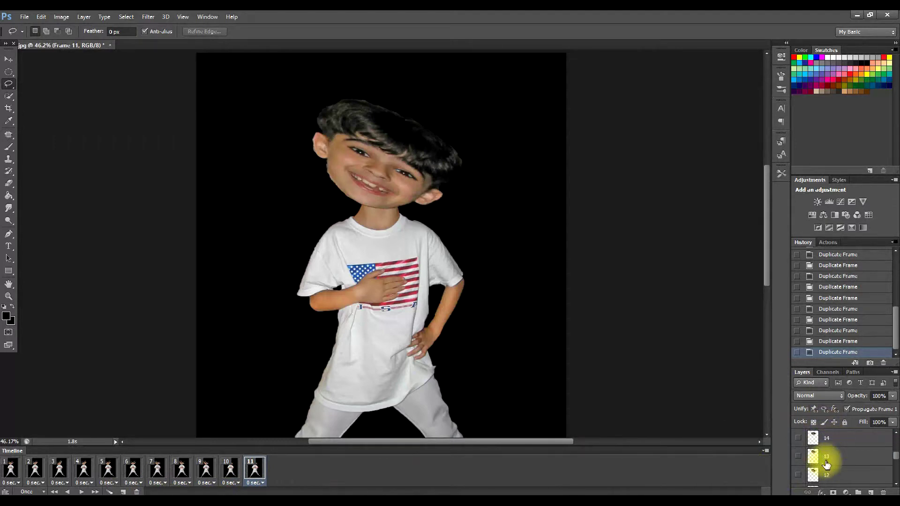
scroll(815, 469, down, 2)
click(798, 477)
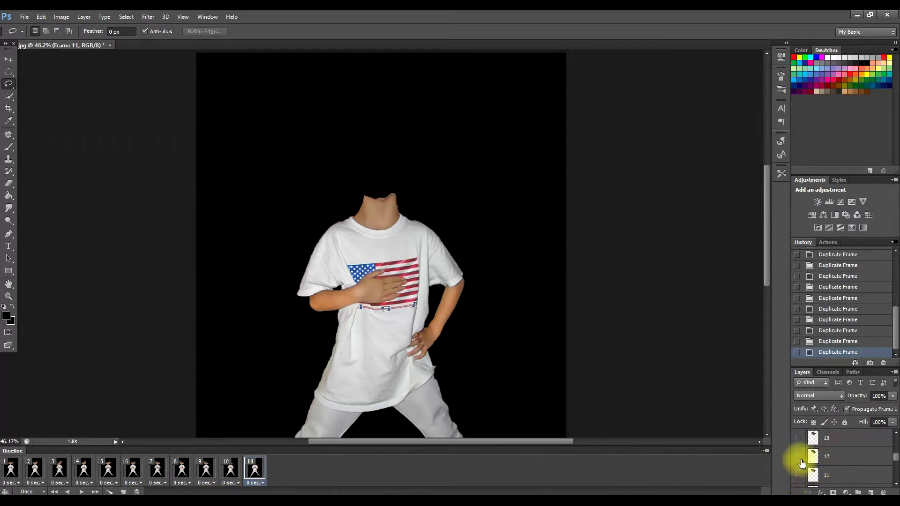
click(798, 456)
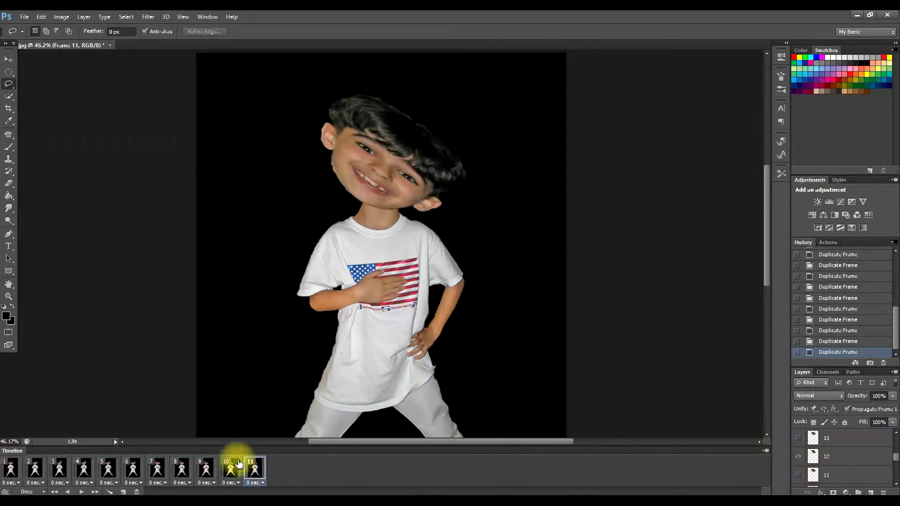
click(123, 492)
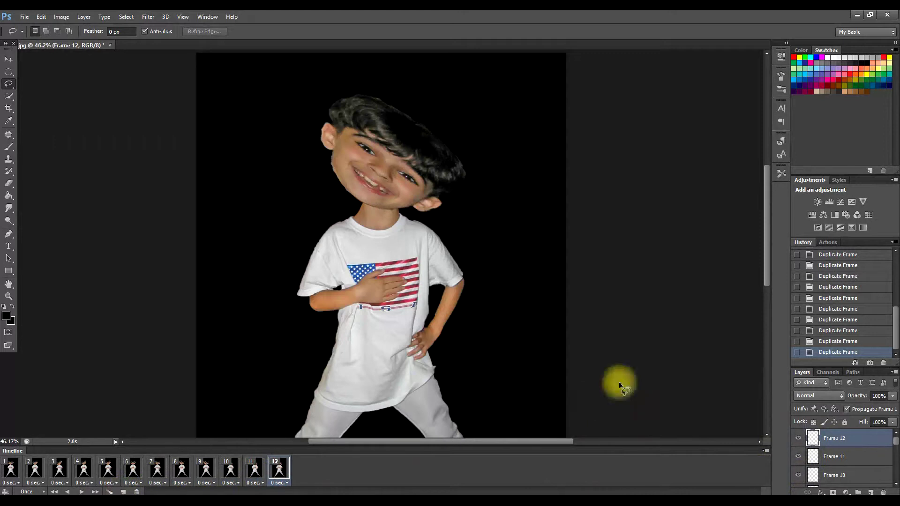
- In animation frame 12, hide head layer 12, show head layer 13, and duplicate the frame
scroll(855, 440, down, 4)
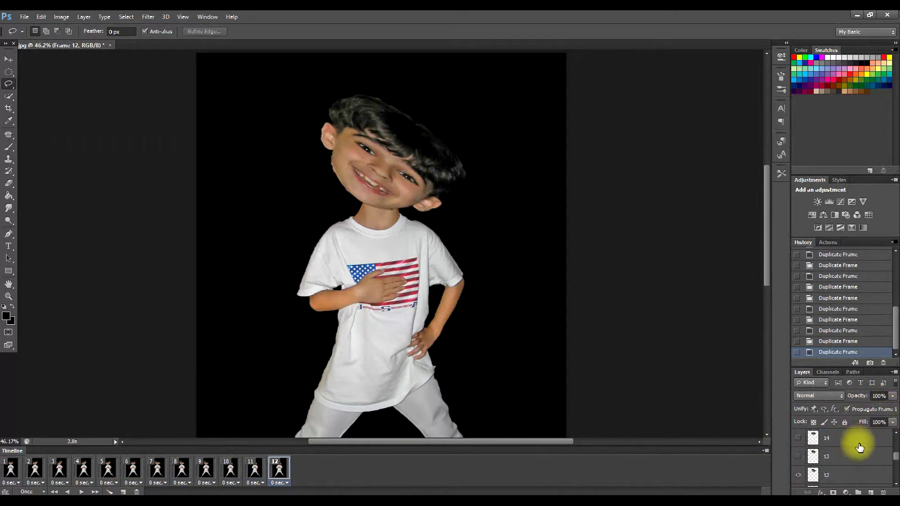
scroll(860, 440, up, 5)
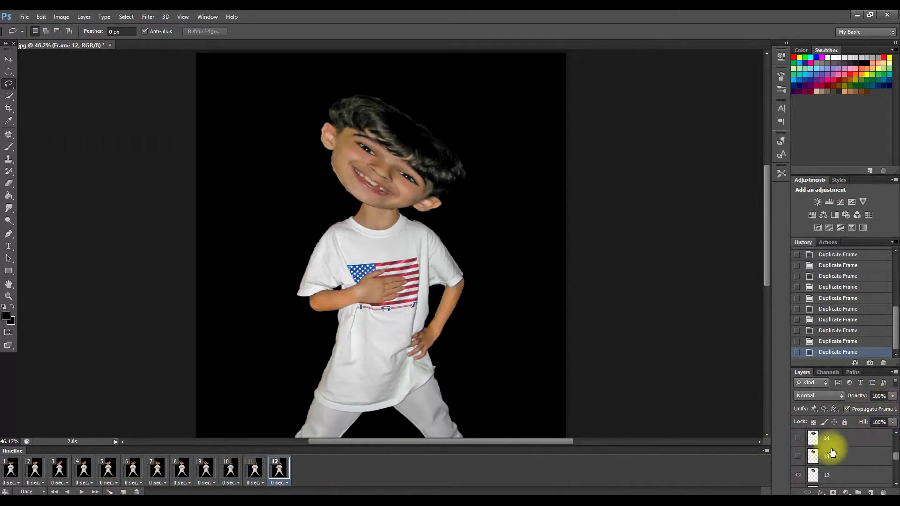
click(797, 476)
click(797, 456)
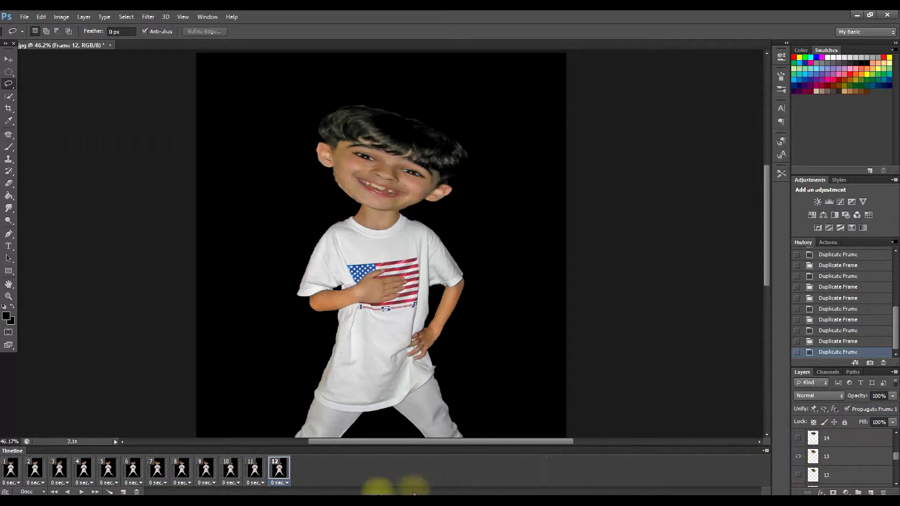
click(123, 491)
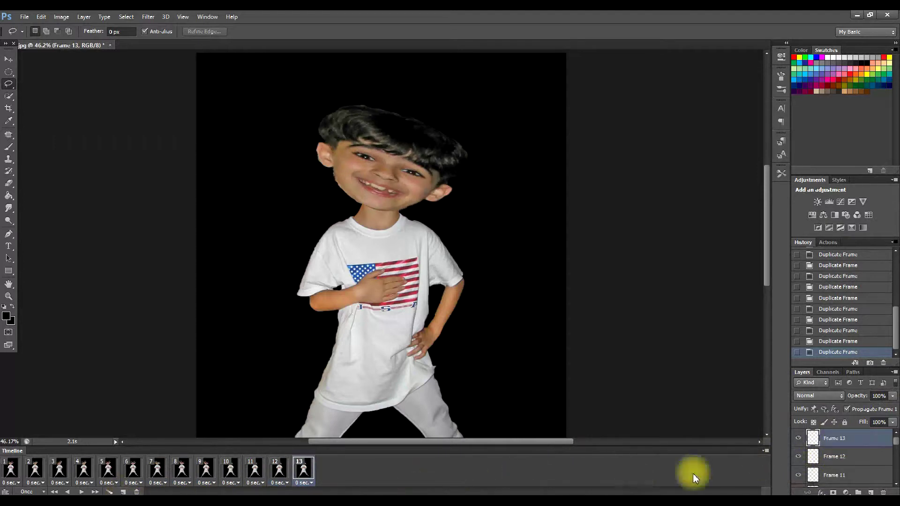
- In animation frame 13, swap the visible head from layer 13 to layer 14 and duplicate the frame
scroll(832, 464, down, 5)
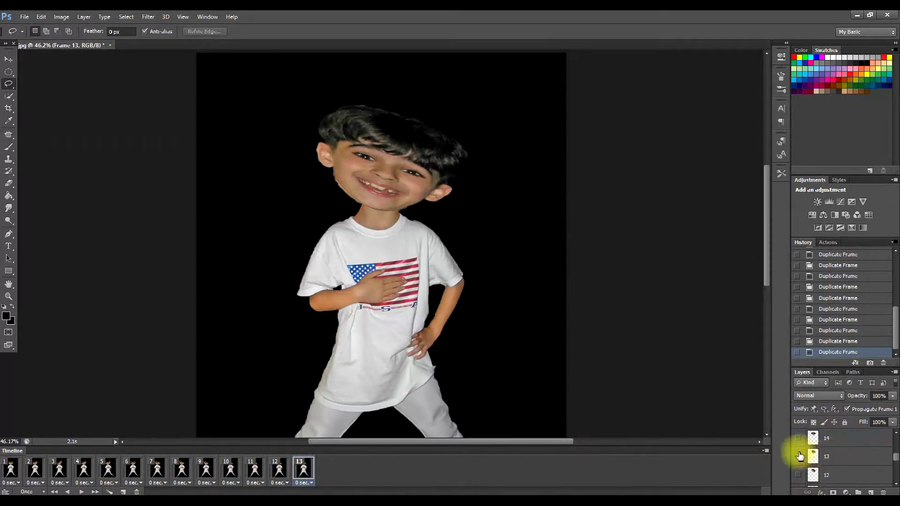
click(798, 456)
click(798, 438)
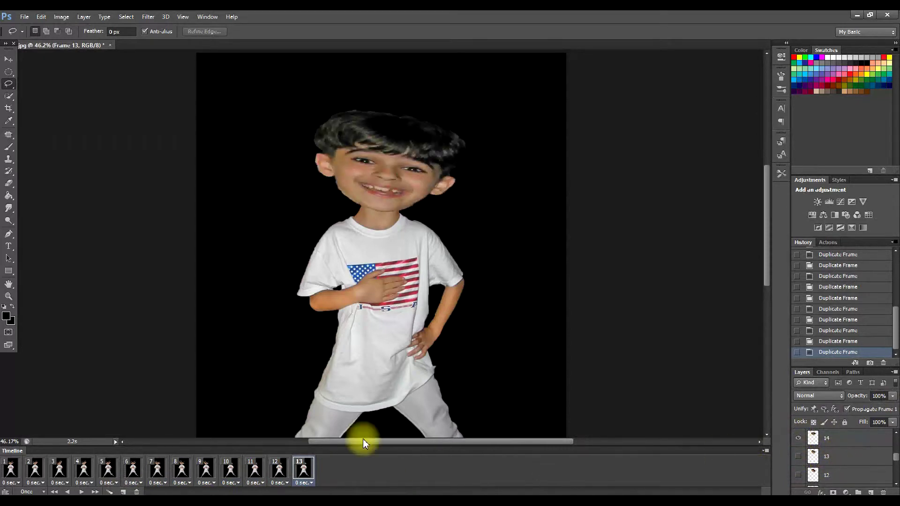
click(124, 491)
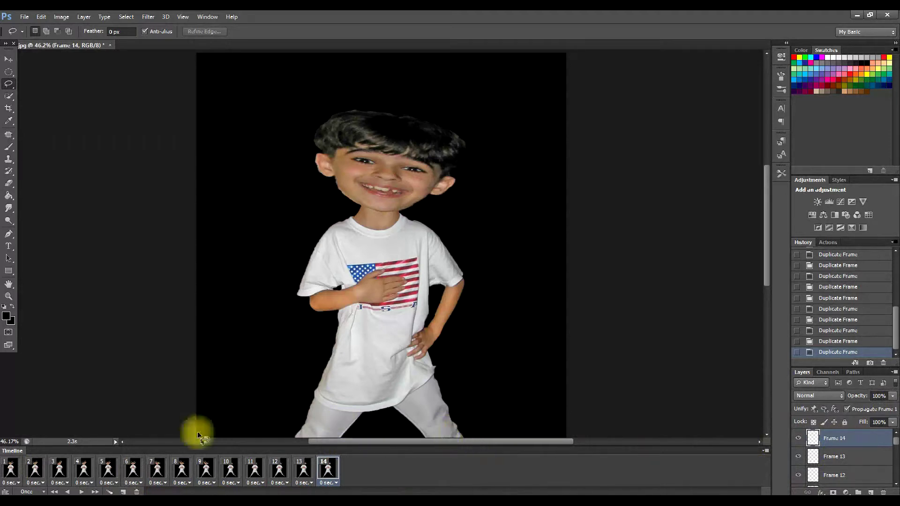
- Set the animation's looping option to Forever and preview its playback, then stop it
click(82, 493)
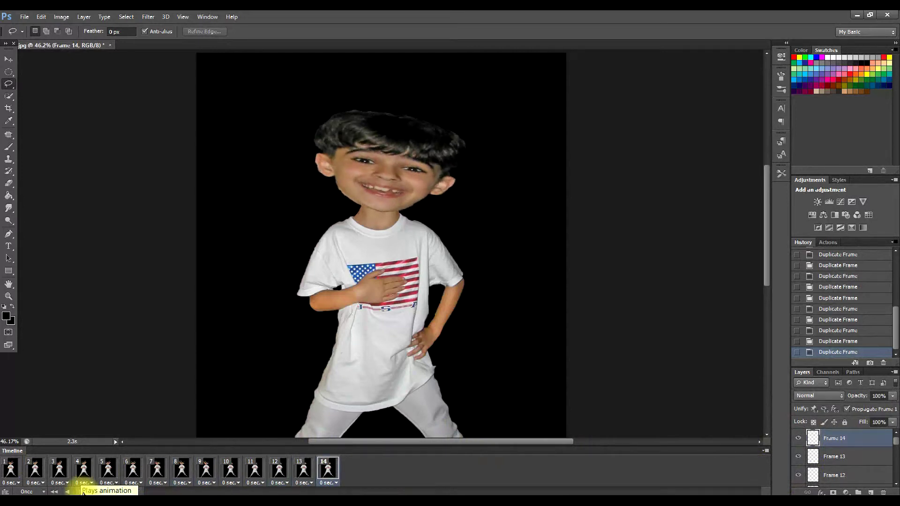
click(83, 492)
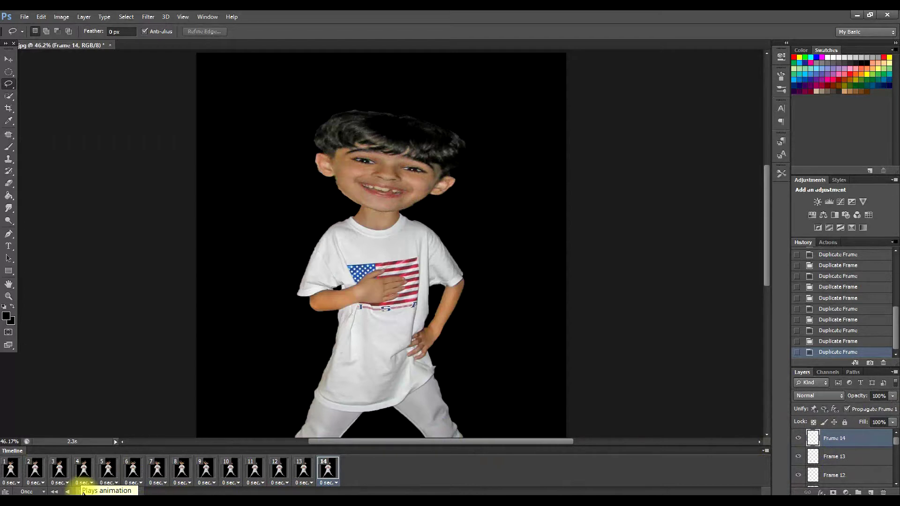
click(43, 492)
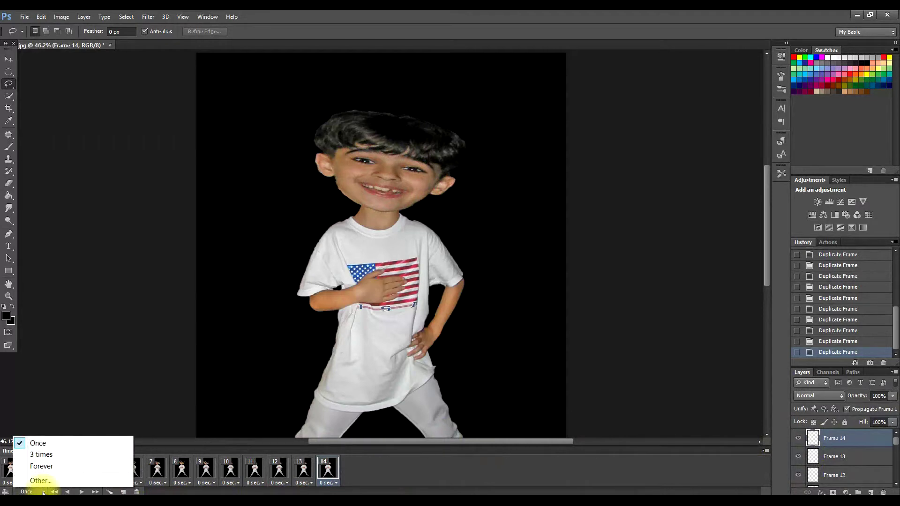
click(42, 467)
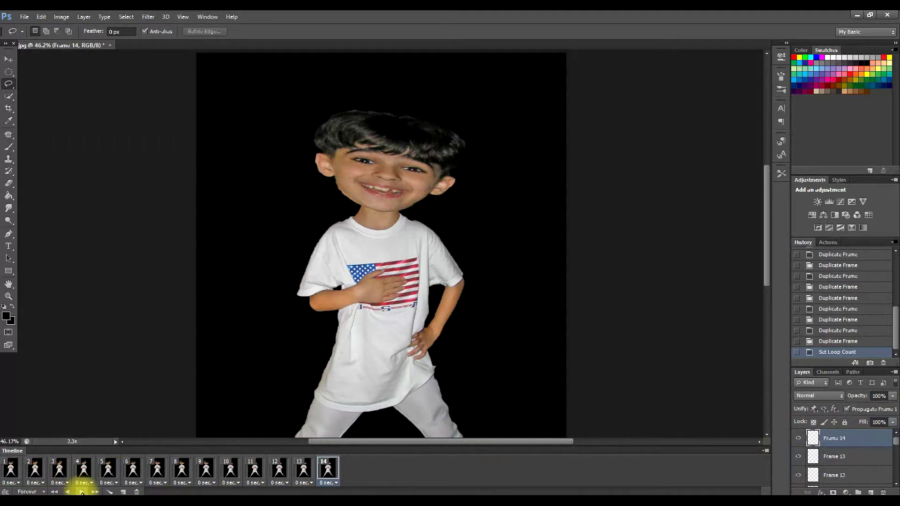
click(81, 493)
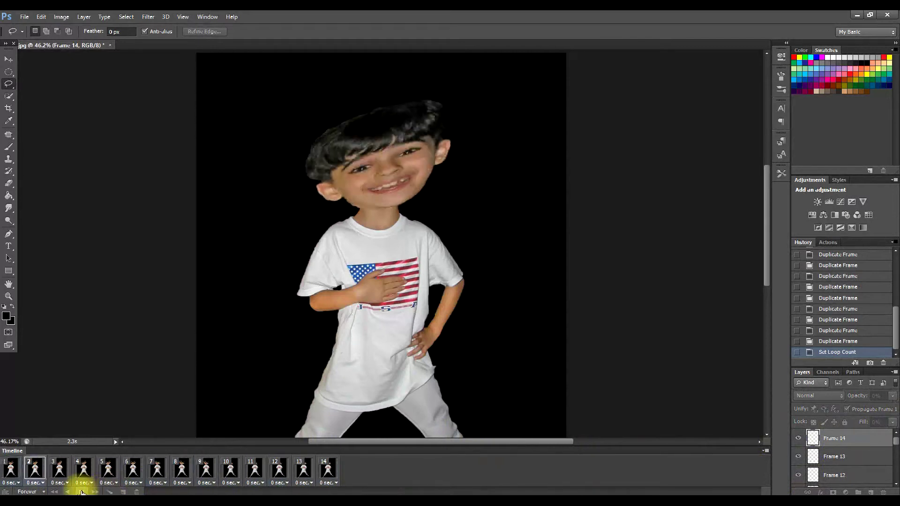
click(81, 492)
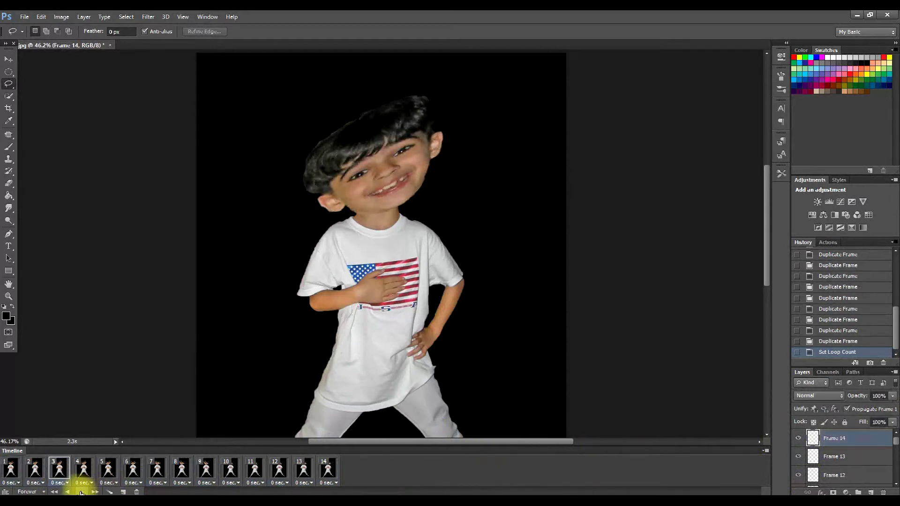
- Select the first animation frame and look through its delay time options without changing the delay
click(15, 472)
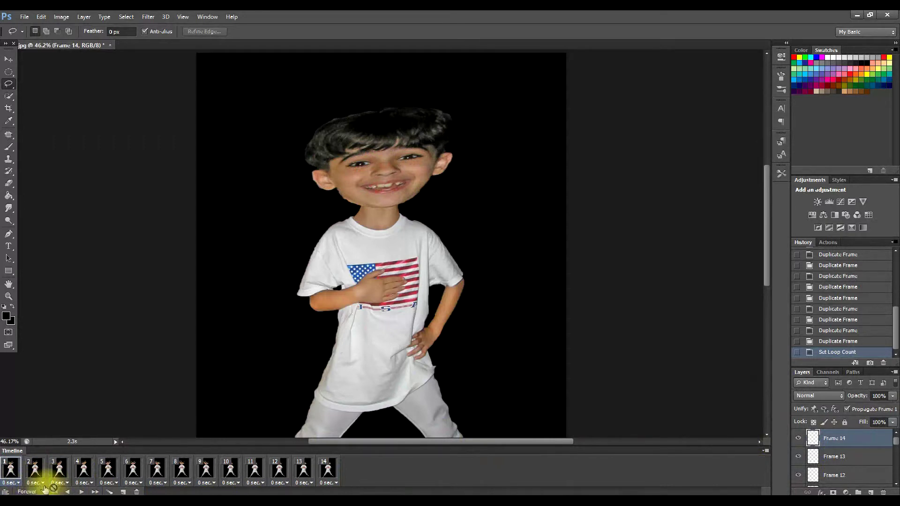
click(19, 483)
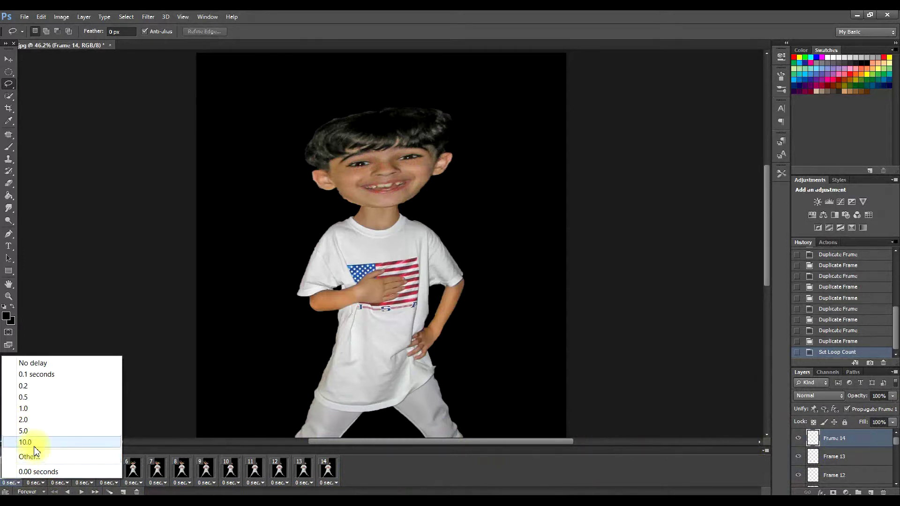
click(147, 425)
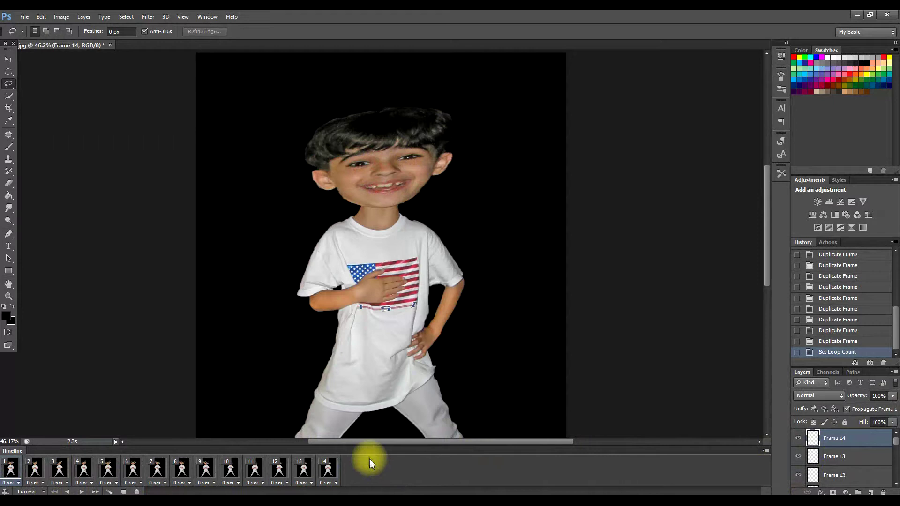
- Save the layered animation as Bobb head 1.psd in the bobble tut folder with Maximize Compatibility enabled
scroll(611, 345, down, 2)
scroll(610, 345, down, 1)
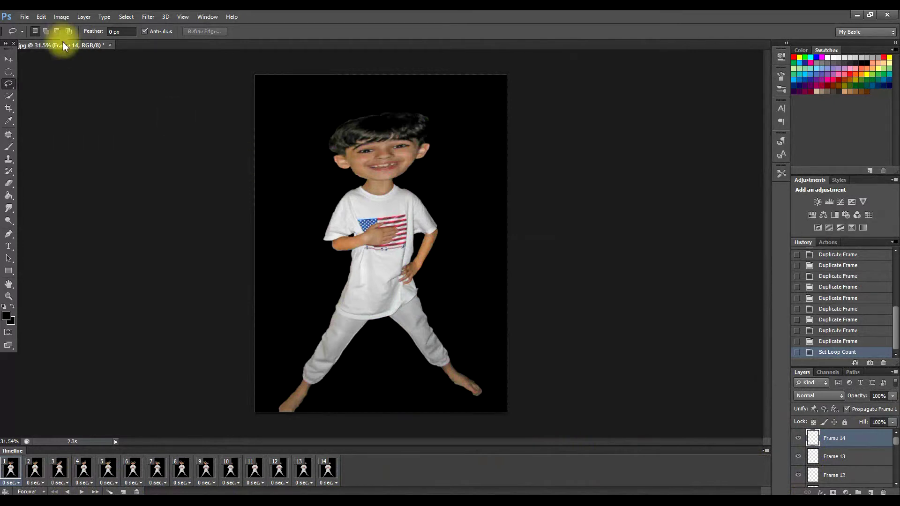
click(25, 17)
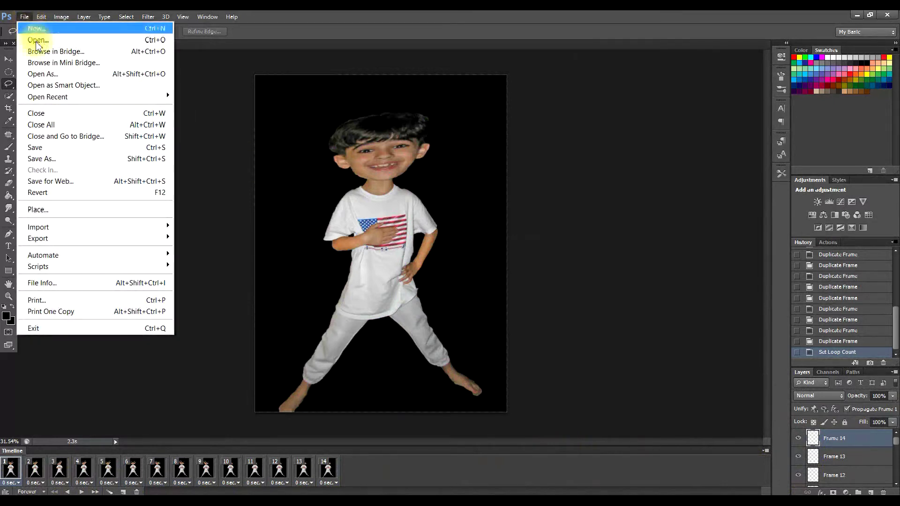
click(64, 158)
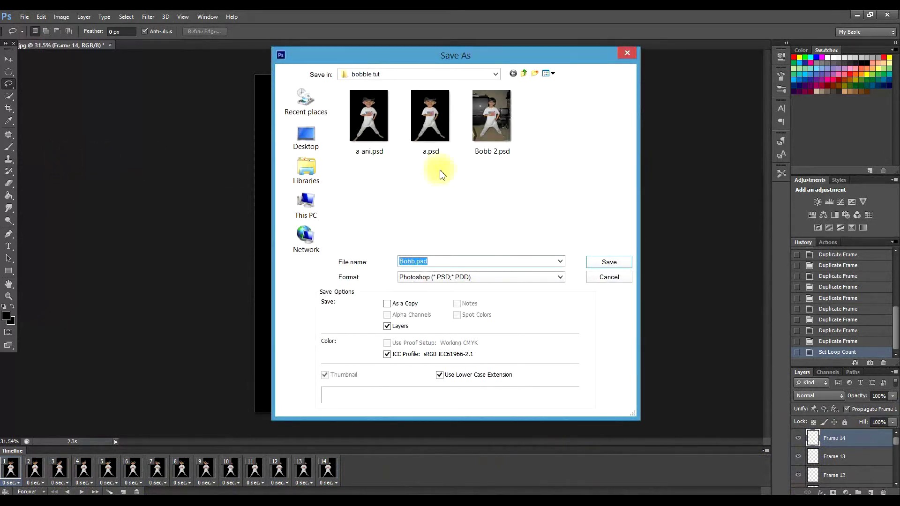
click(417, 261)
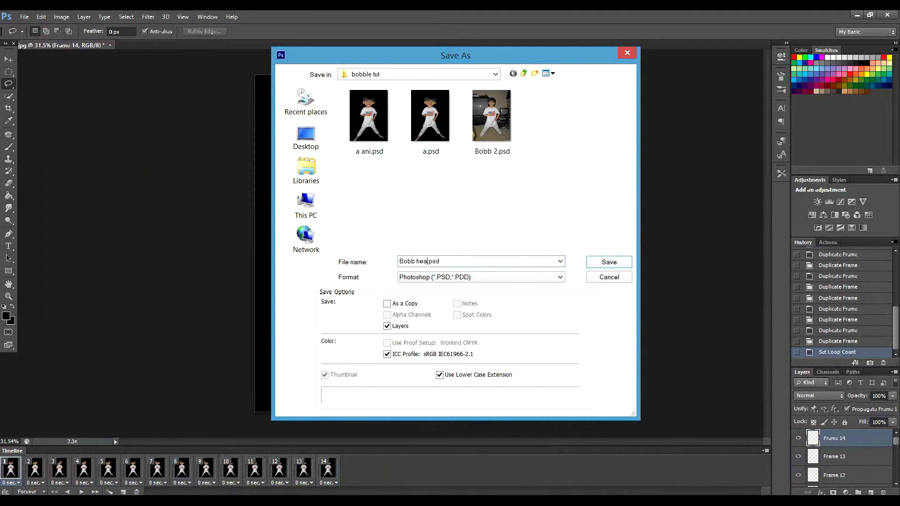
text(head 1)
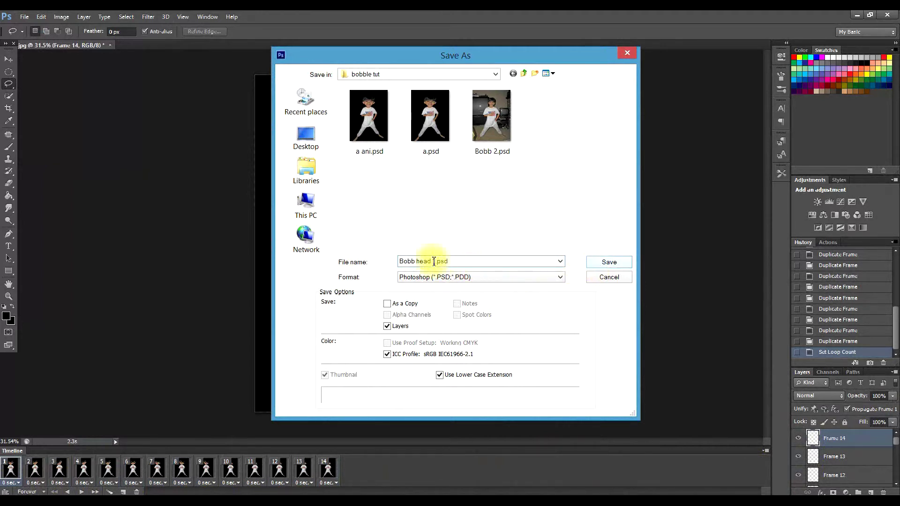
click(603, 262)
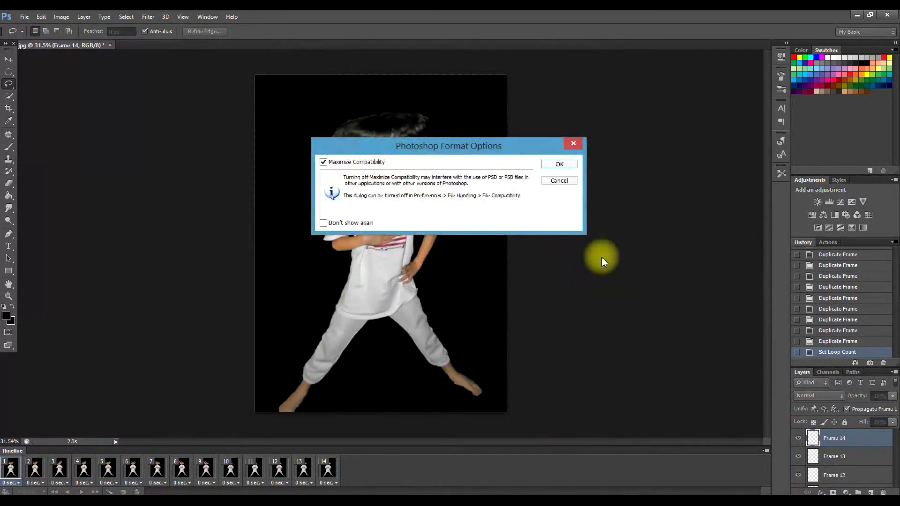
click(559, 163)
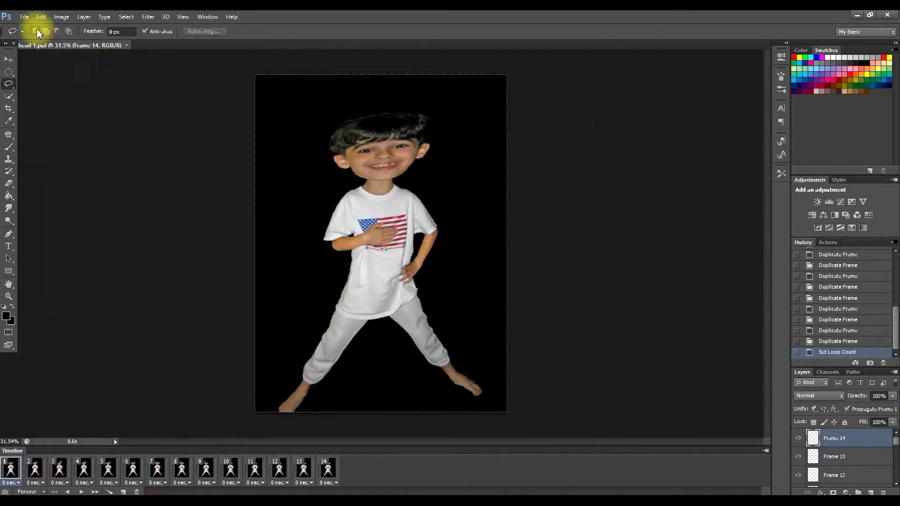
- Export the full-size animation for the web as a 256-color GIF named Bobb-head-1.gif in the bobble tut folder
click(27, 19)
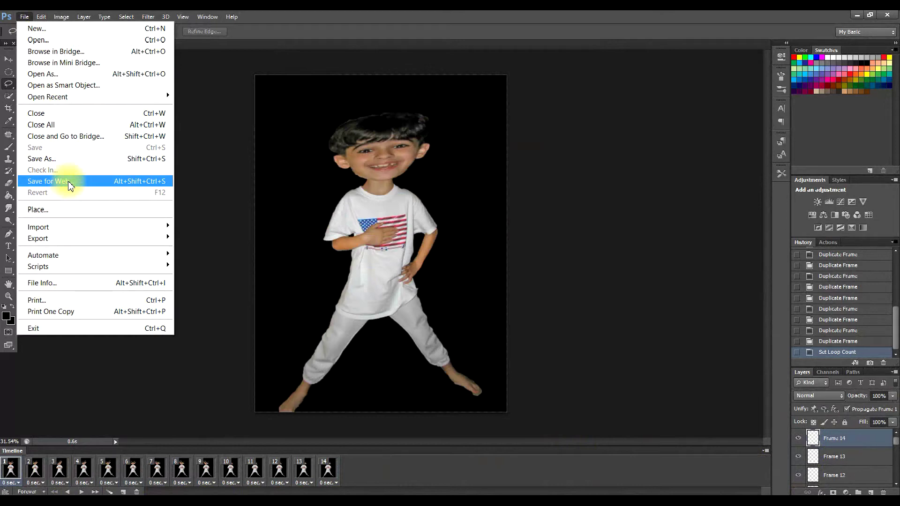
click(88, 183)
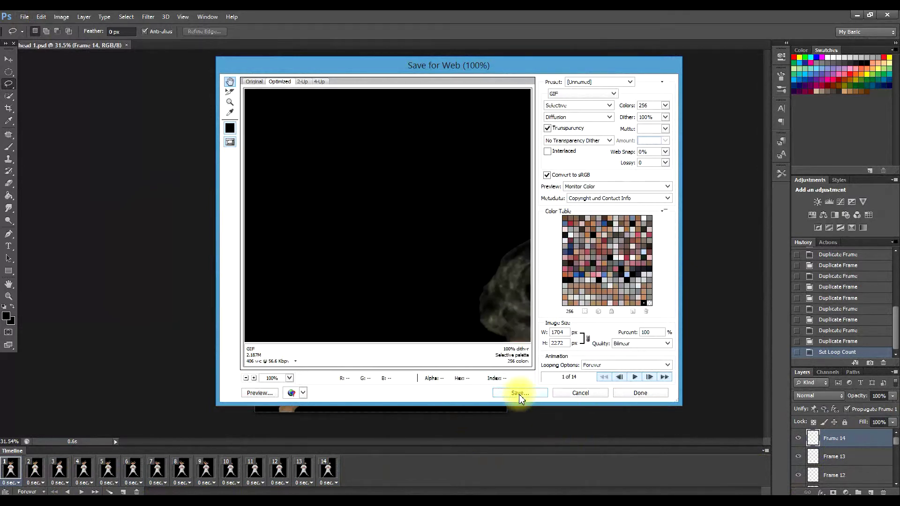
click(519, 393)
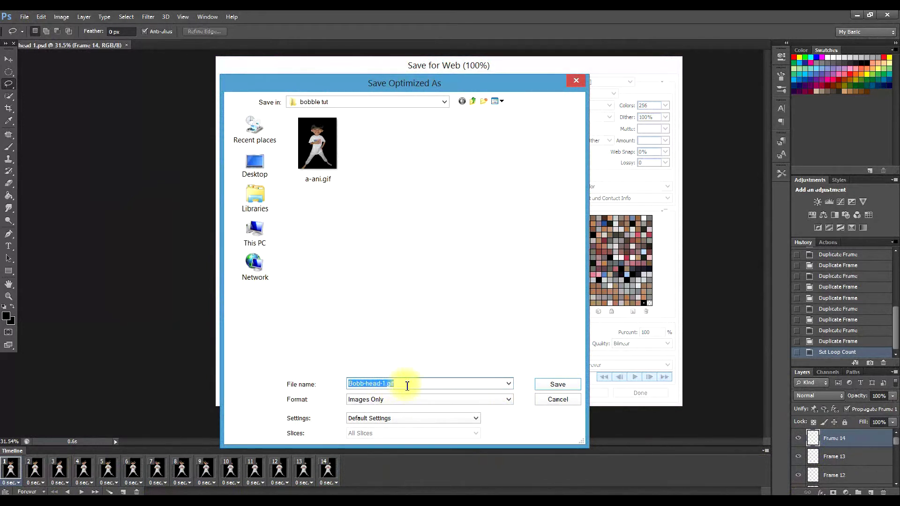
click(566, 386)
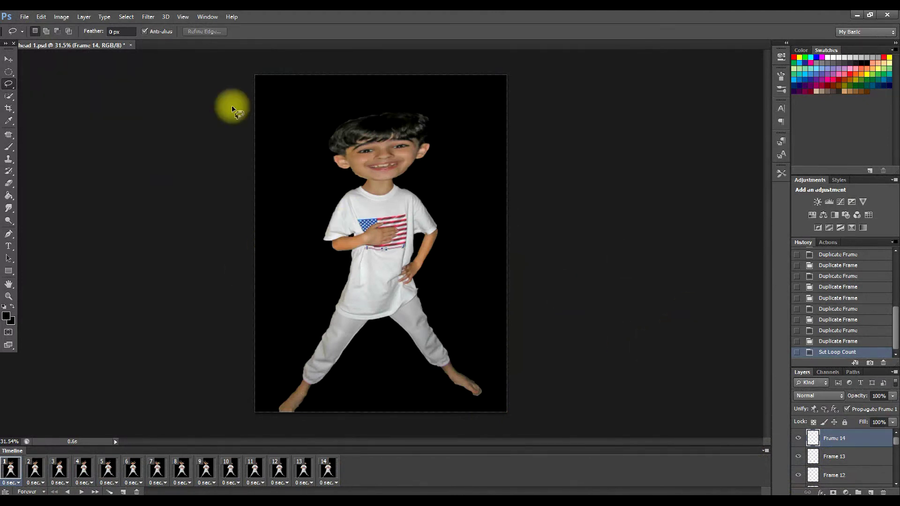
- Resize the image to a height of 800 pixels with Constrain Proportions enabled
click(59, 18)
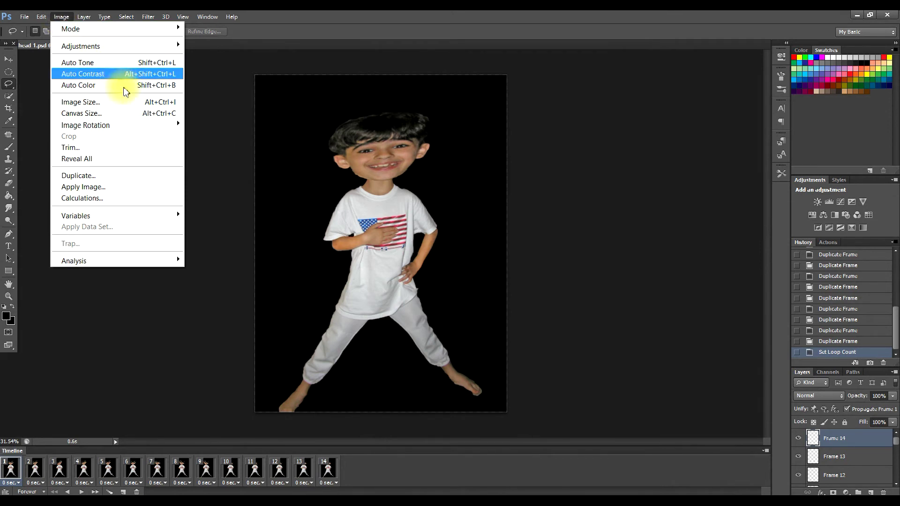
click(120, 102)
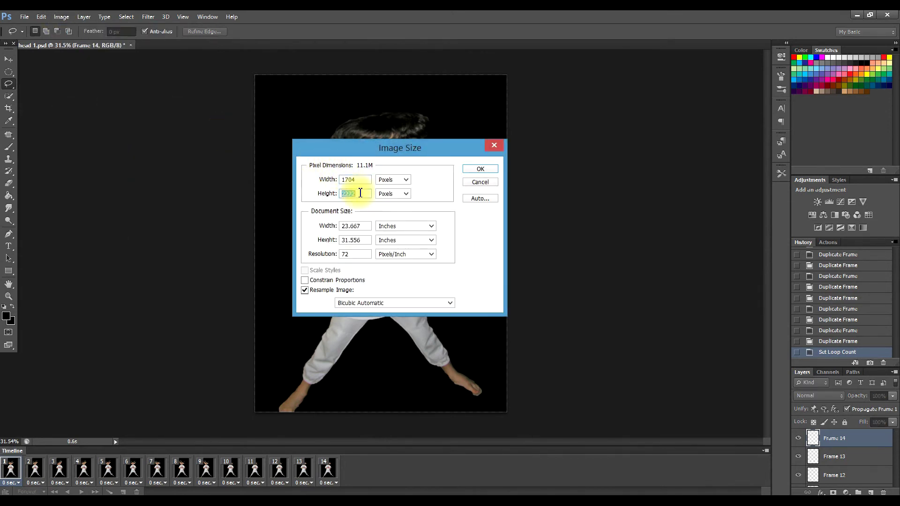
text(600)
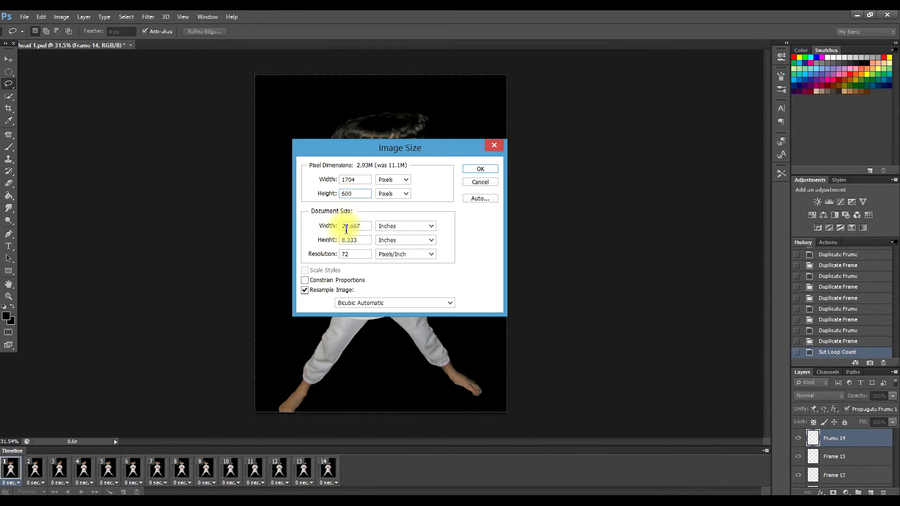
click(327, 281)
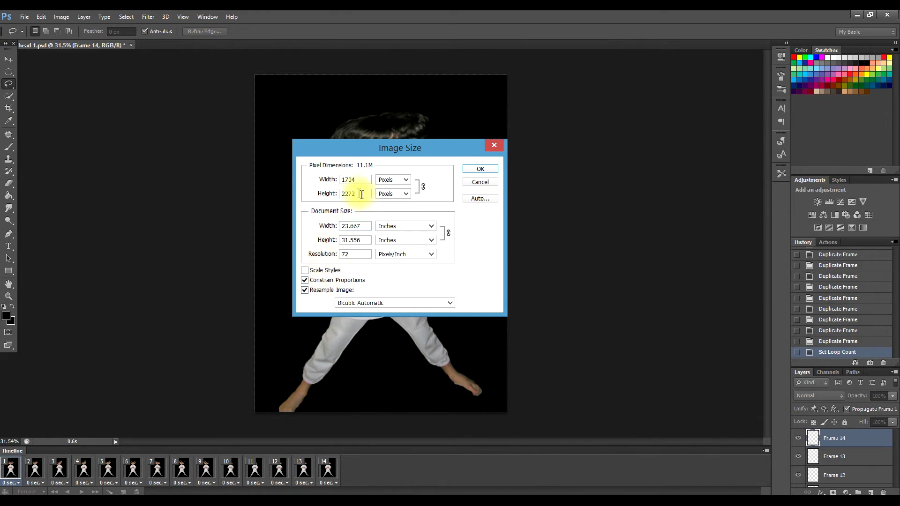
text(800)
click(479, 169)
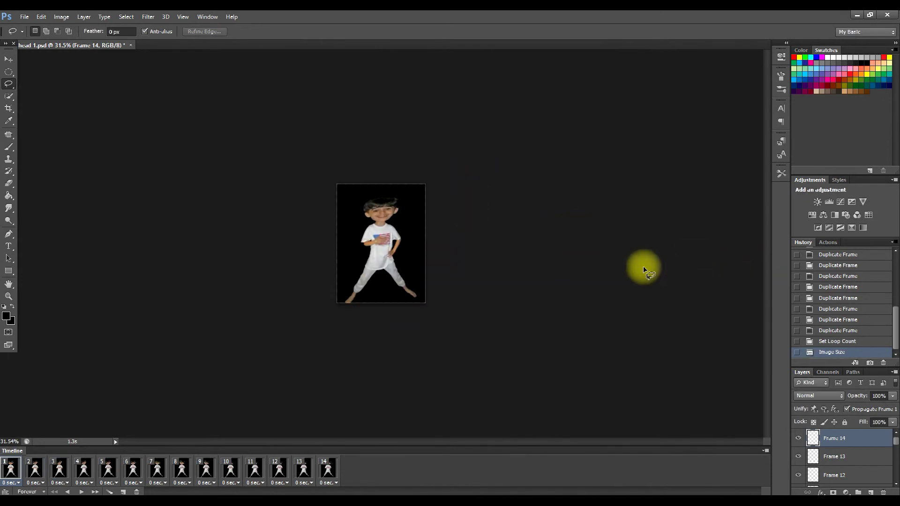
- Export the resized animation for the web as Bobb-head-1 800.gif in the bobble tut folder and play it in the timeline
scroll(641, 269, down, 1)
scroll(467, 230, up, 5)
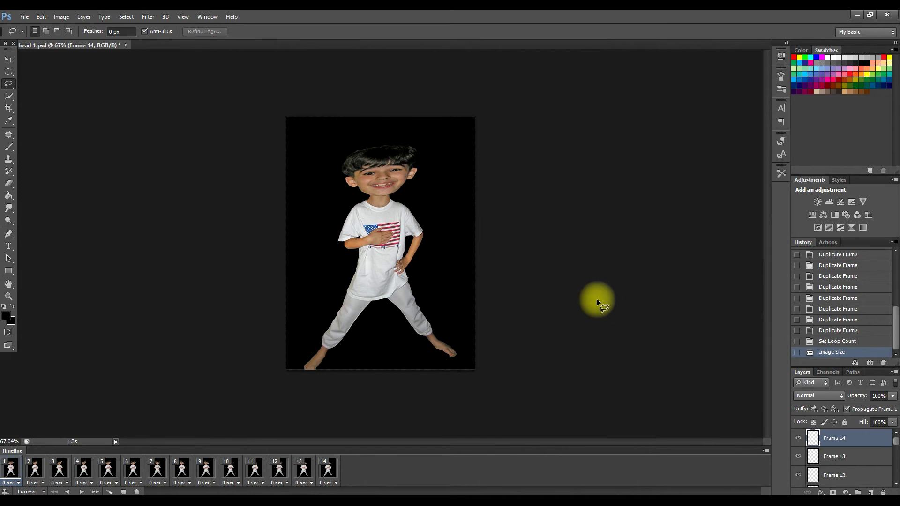
click(24, 18)
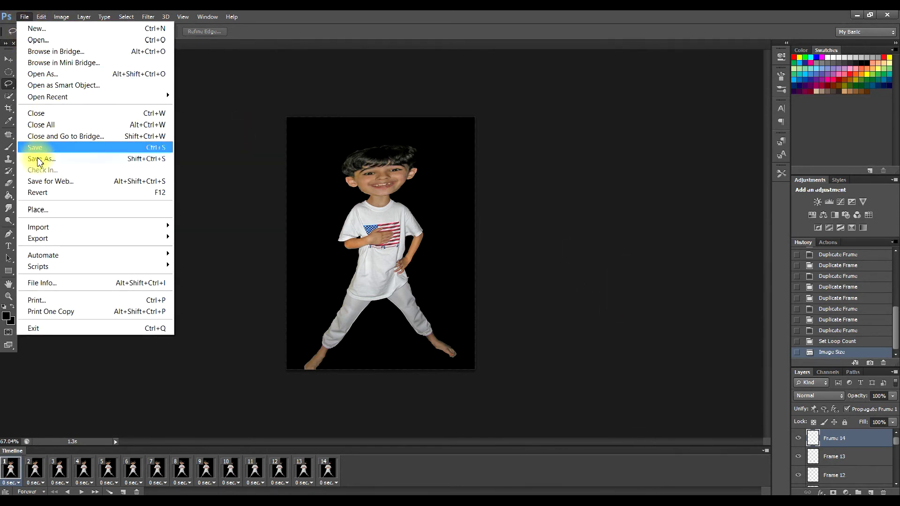
click(47, 182)
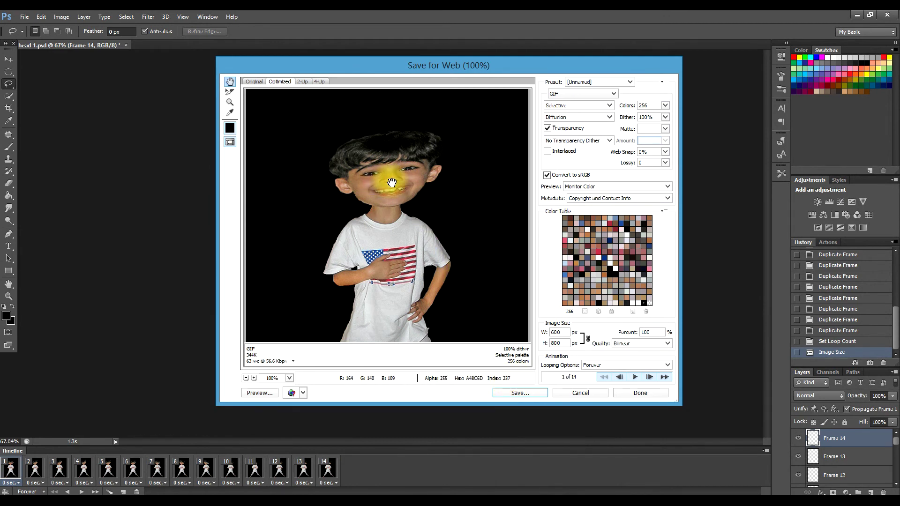
click(517, 392)
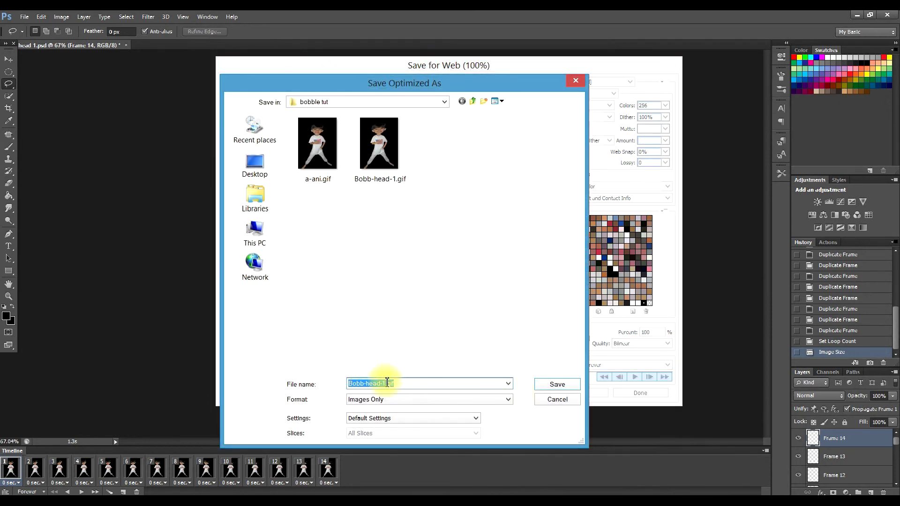
click(386, 384)
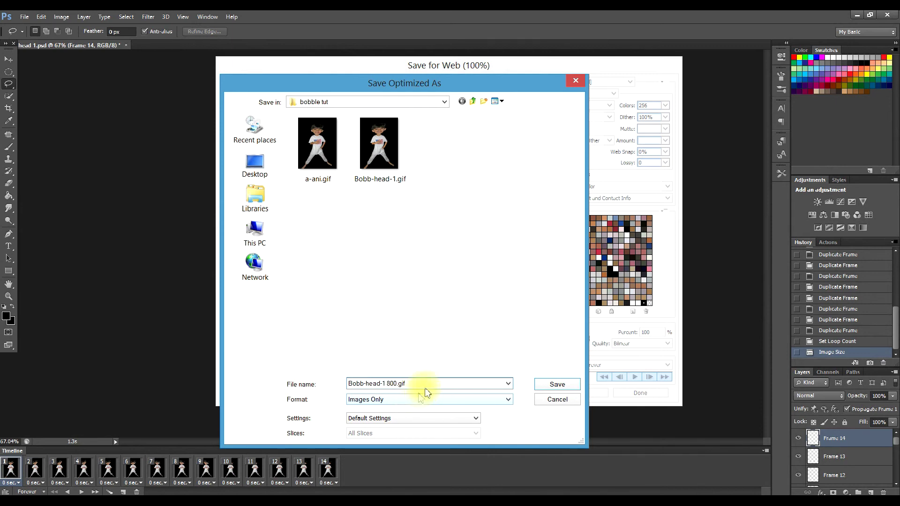
click(558, 384)
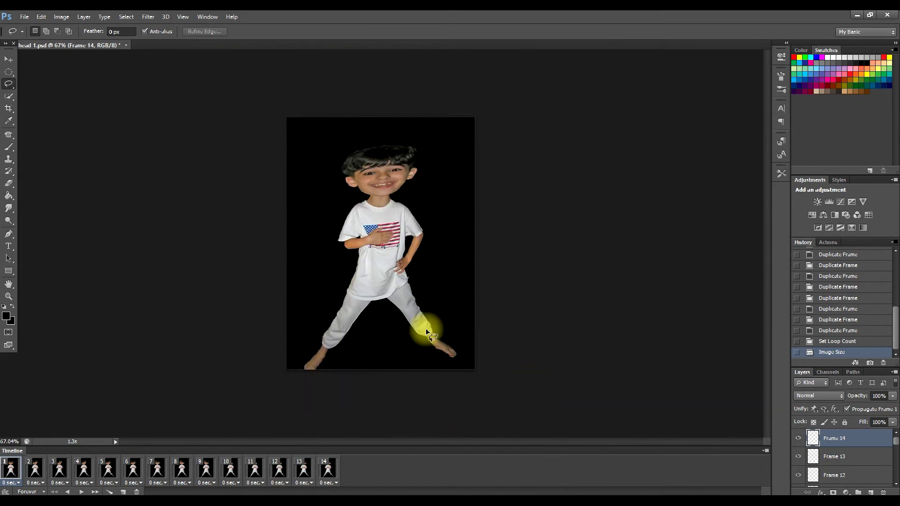
click(82, 492)
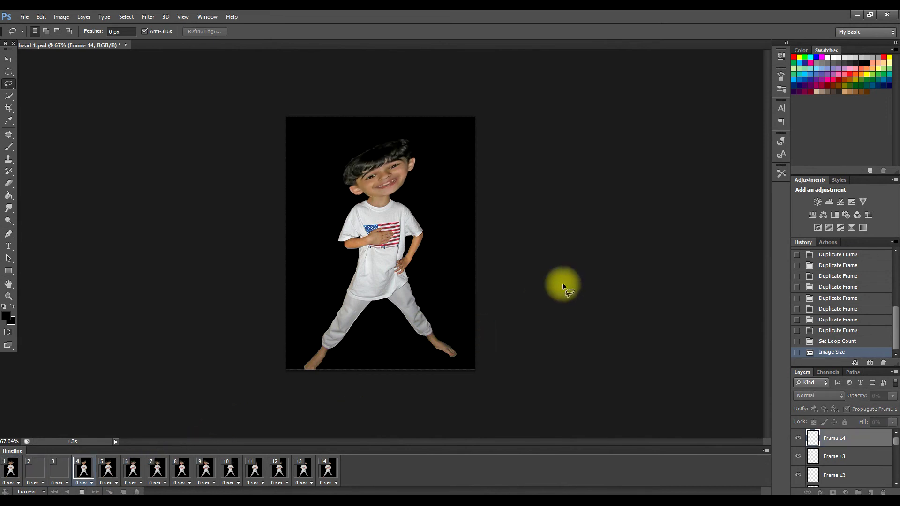